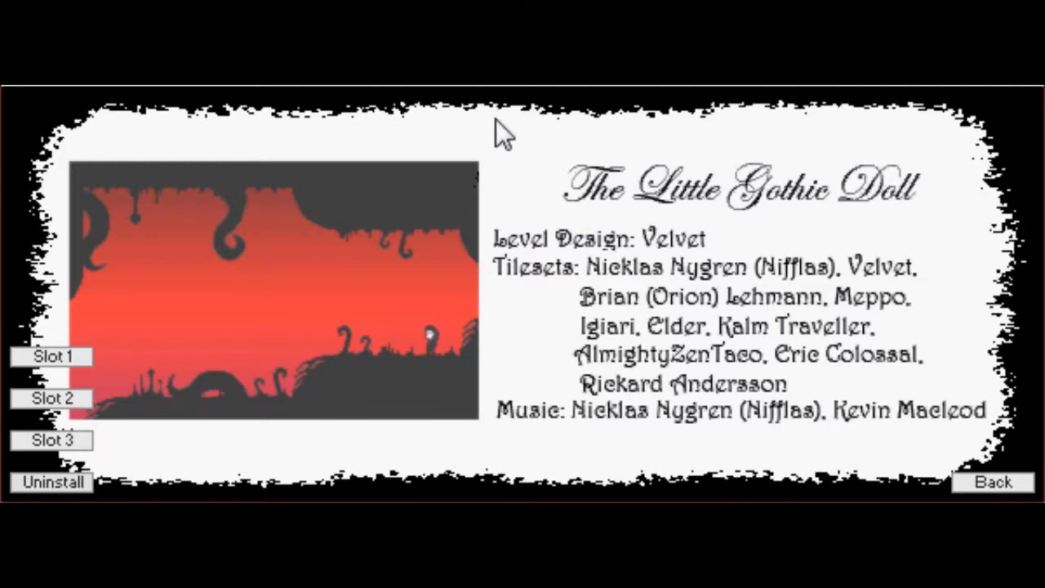
Start a new game of The Little Gothic Doll in save slot 1
{"action": "left_click", "coordinate": [57, 359]}
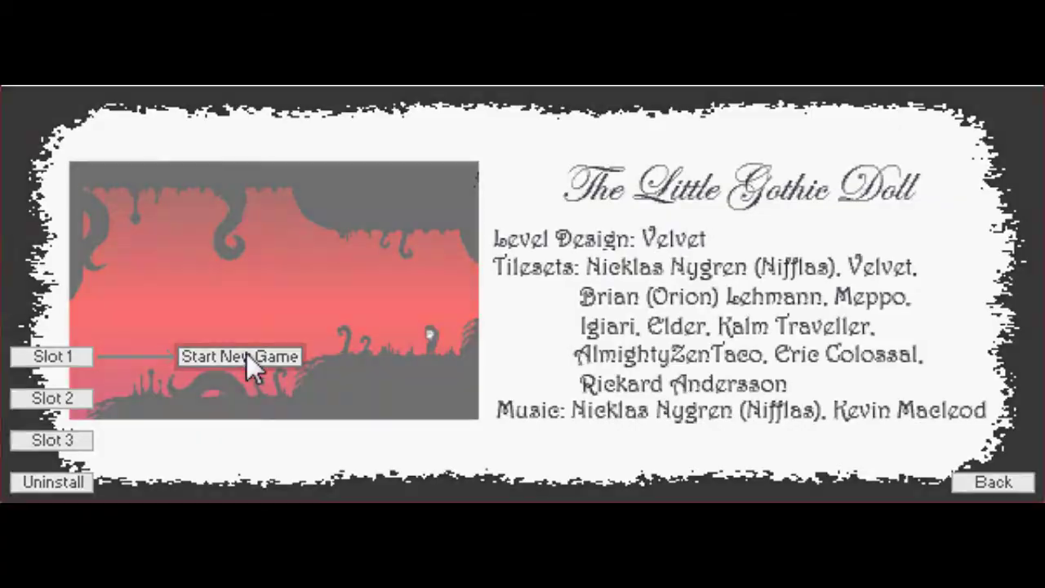
{"action": "left_click", "coordinate": [246, 354]}
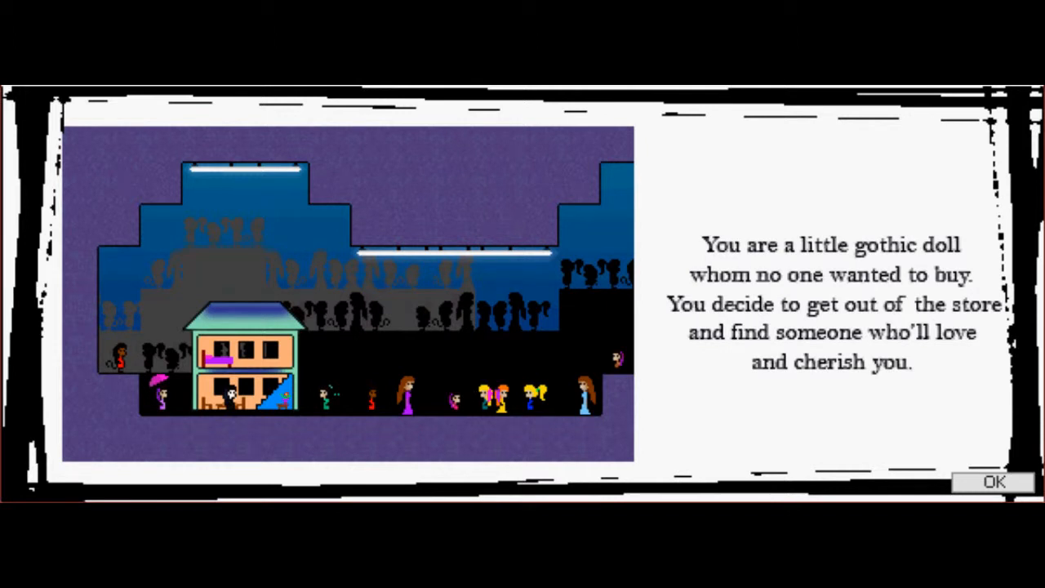
Dismiss the intro story and walk the doll out of the store onto the street
{"action": "key", "text": "Return"}
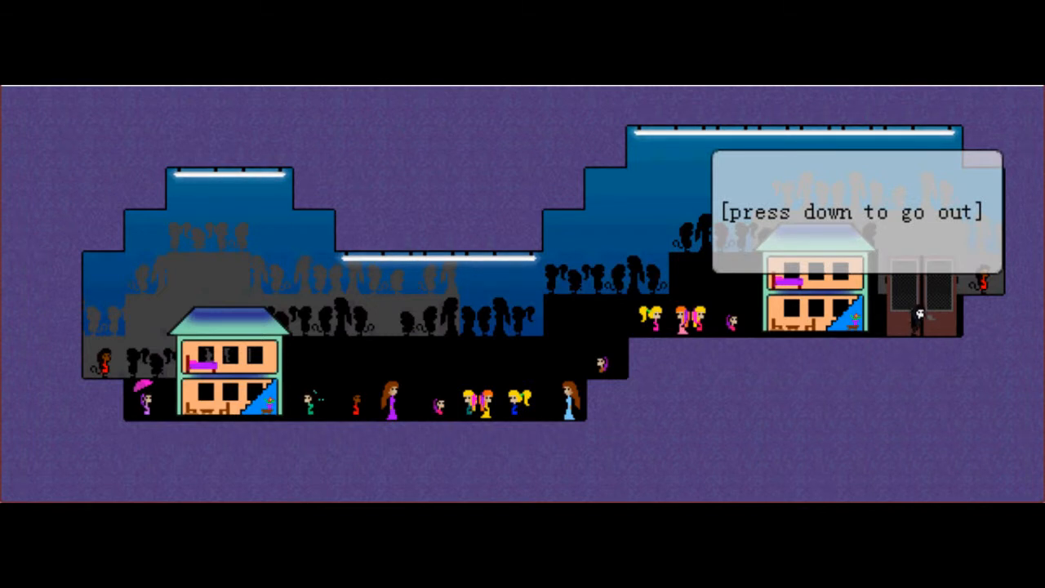
{"action": "key", "text": "Right"}
{"action": "key", "text": "Left"}
{"action": "key", "text": "Down"}
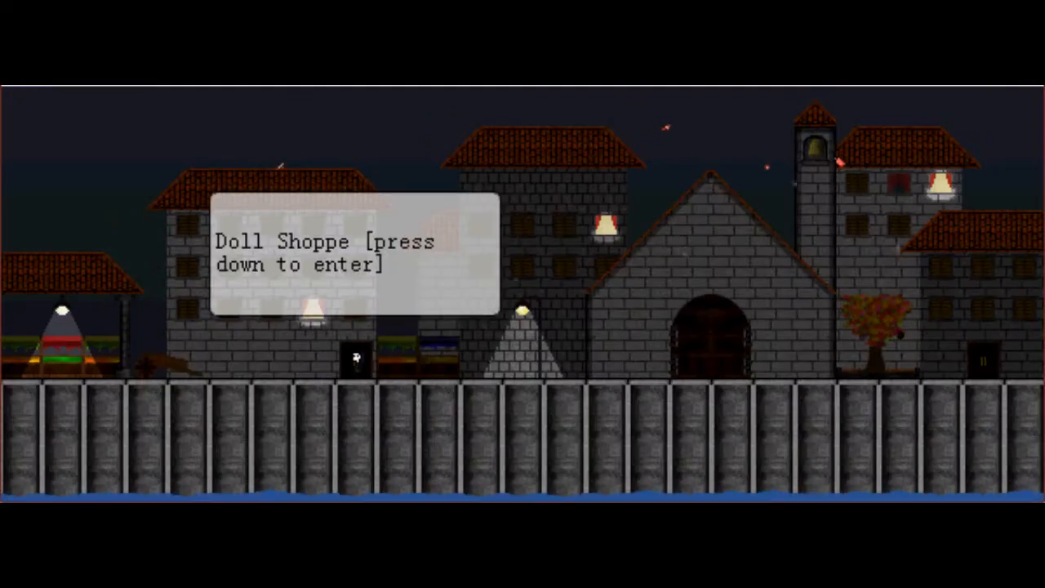
Explore left across the red-sky docks and pier, then return to the pavilion
{"action": "key", "text": "Left"}
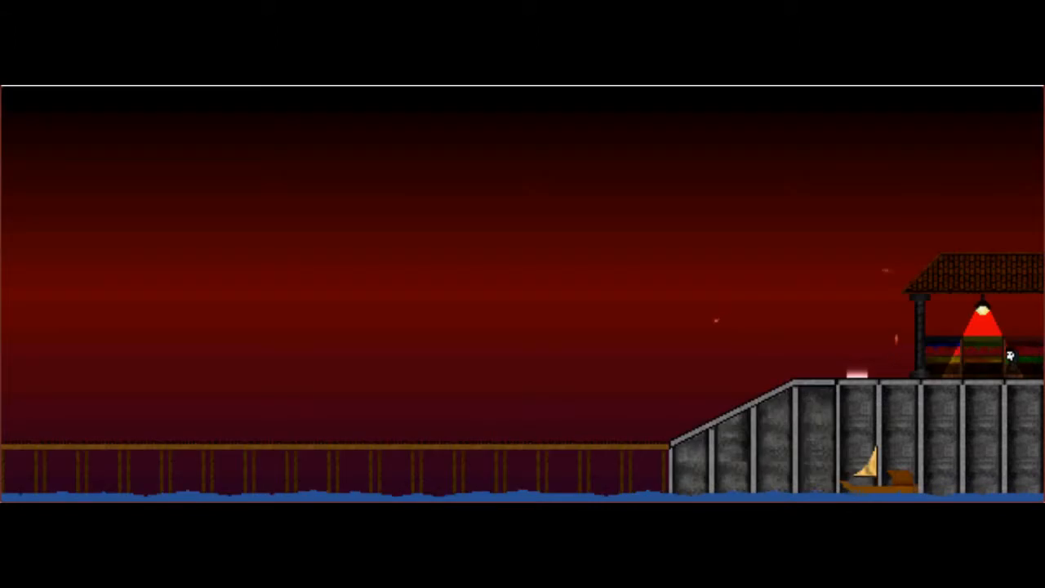
{"action": "key", "text": "Left"}
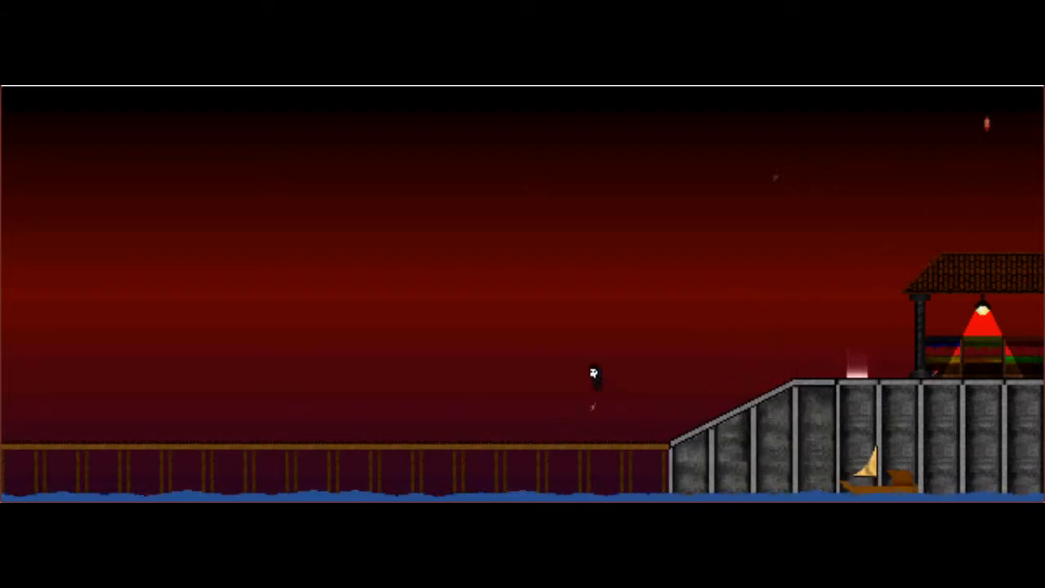
{"action": "key", "text": "Left"}
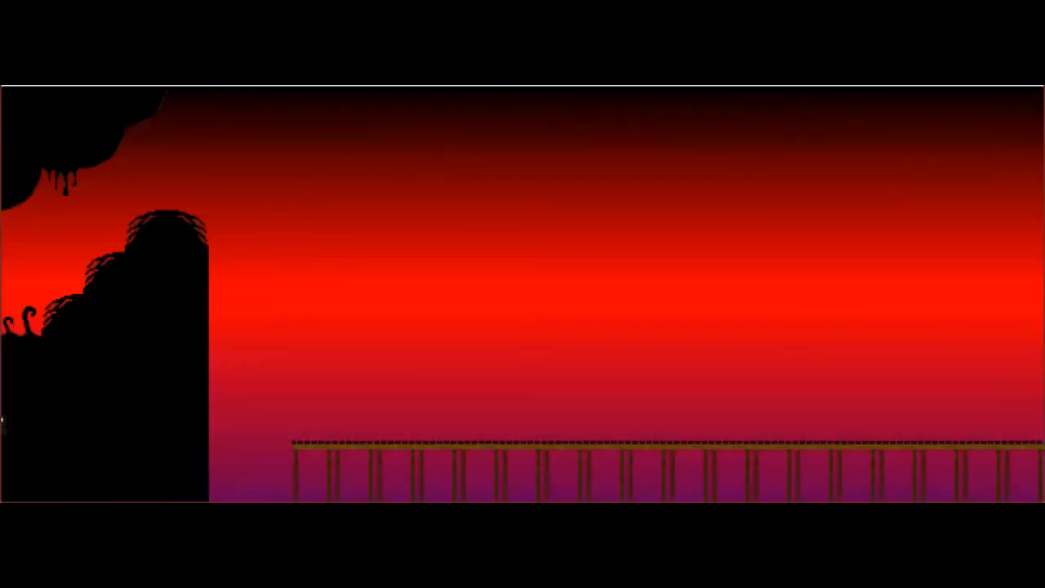
{"action": "key", "text": "Right"}
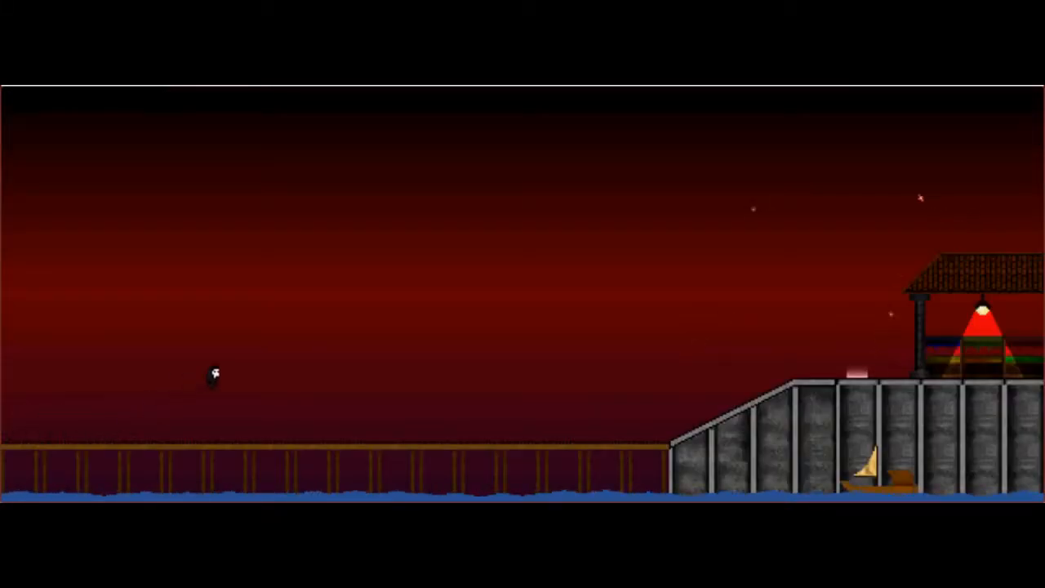
{"action": "key", "text": "Right"}
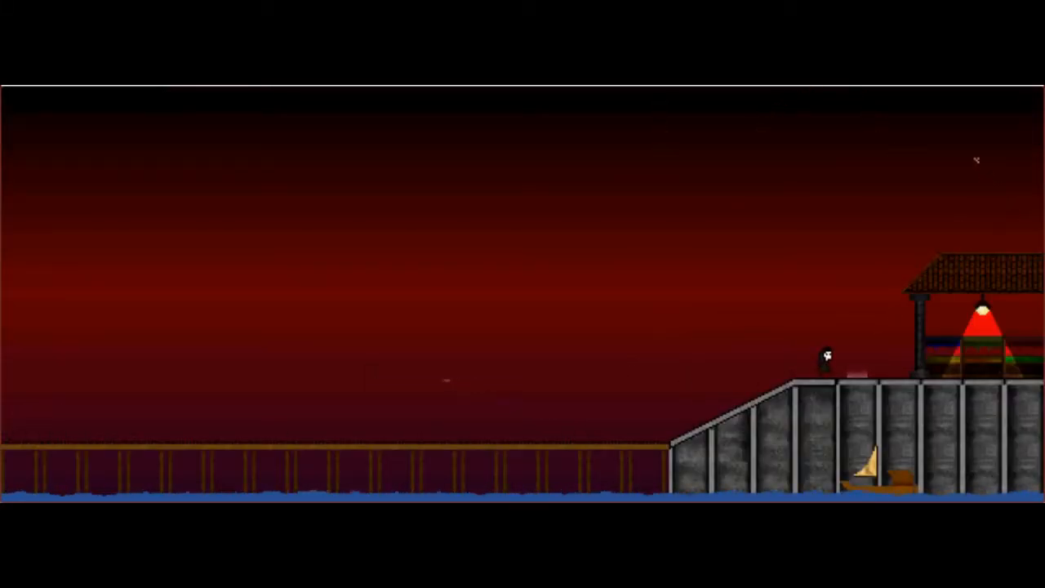
Walk right through town past the Doll Shoppe and church to the far house
{"action": "key", "text": "Right"}
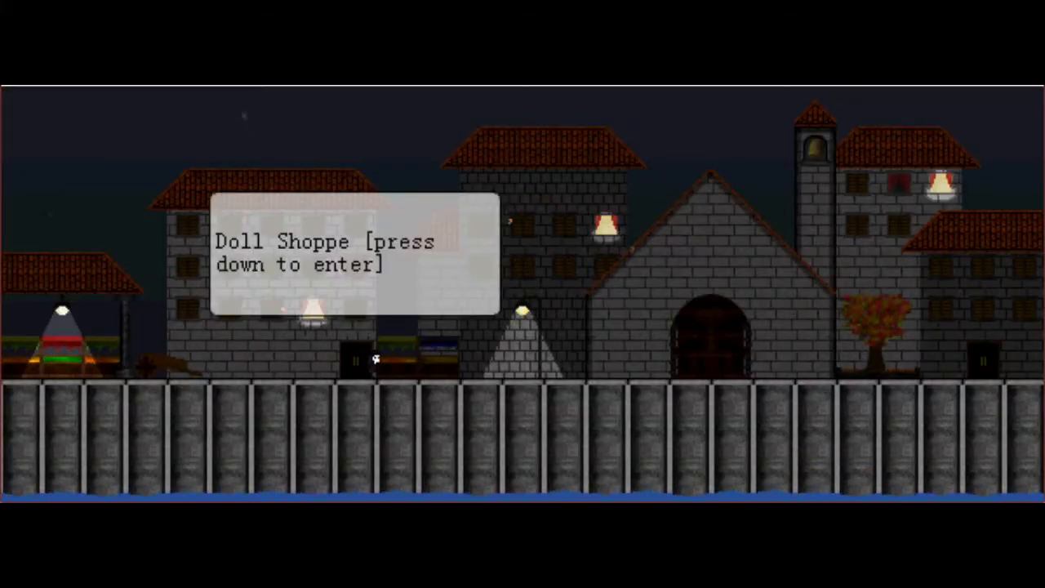
{"action": "key", "text": "Right"}
{"action": "key", "text": "Right"}
{"action": "key", "text": "Left"}
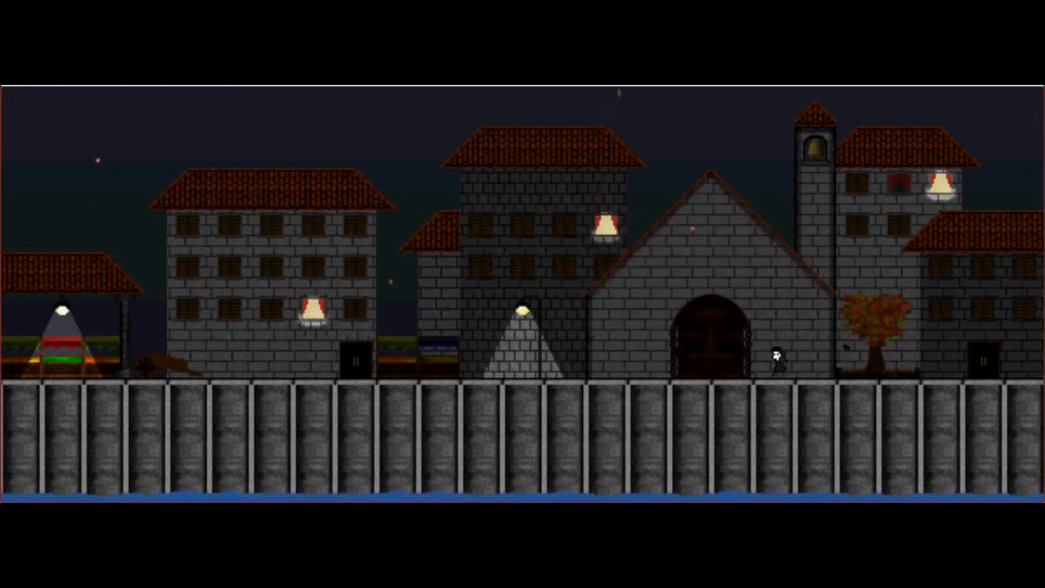
{"action": "key", "text": "Left"}
{"action": "key", "text": "Right"}
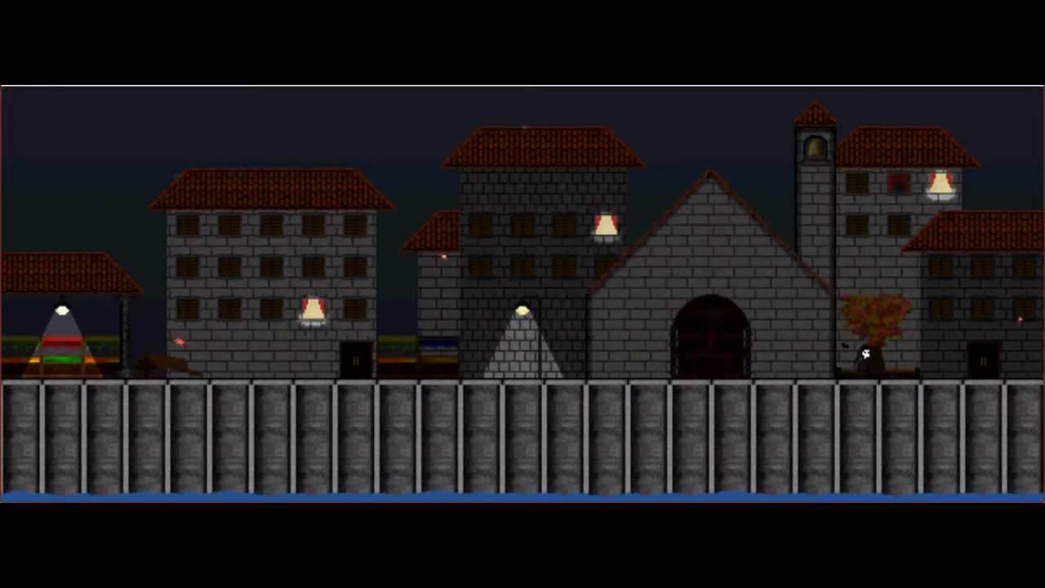
{"action": "key", "text": "Right"}
{"action": "key", "text": "Right"}
{"action": "key", "text": "Right"}
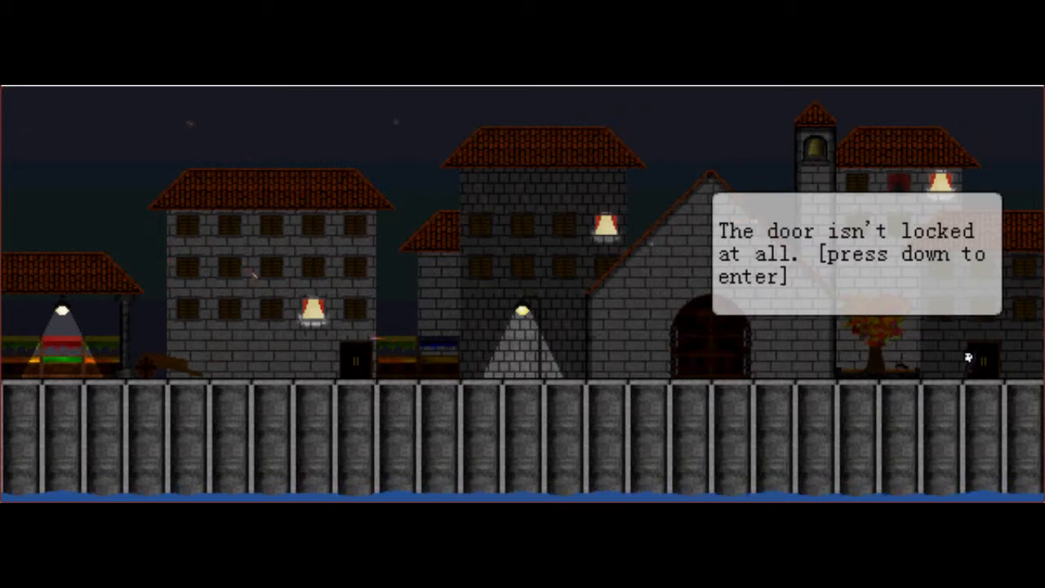
Enter the unlocked house and meet the resident asking about a missing remote
{"action": "key", "text": "Down"}
{"action": "key", "text": "Right"}
{"action": "key", "text": "Down"}
{"action": "key", "text": "Right"}
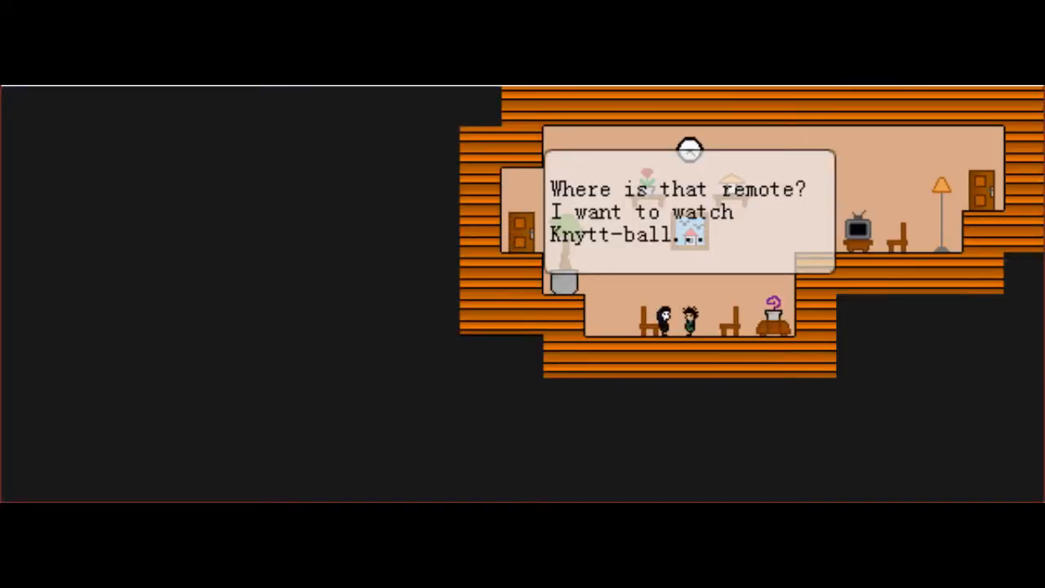
Go through to the bedroom and talk to its resident about going to the sky
{"action": "key", "text": "Right"}
{"action": "key", "text": "Right"}
{"action": "key", "text": "Right"}
{"action": "key", "text": "Down"}
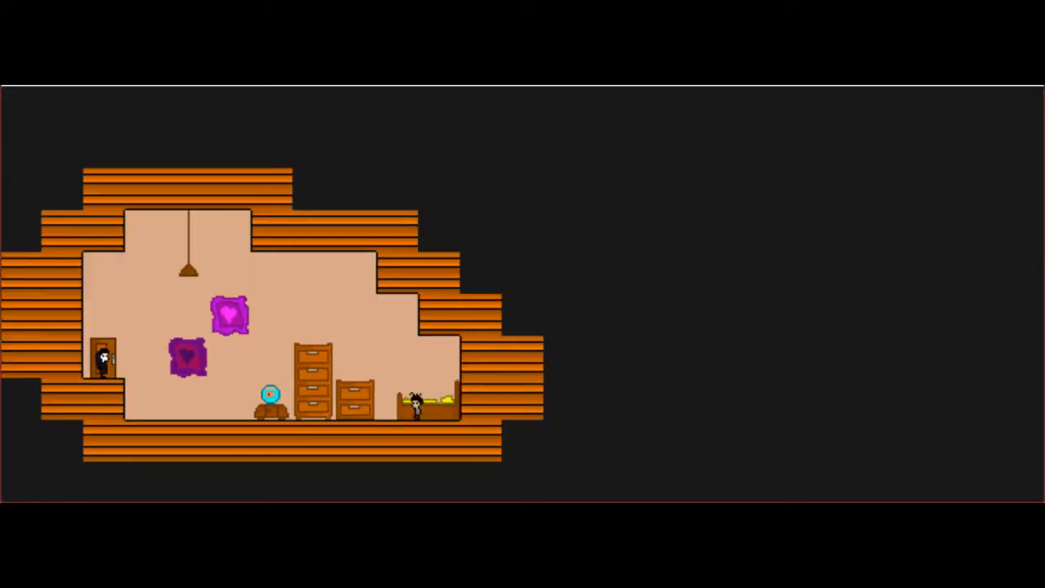
{"action": "key", "text": "Left"}
{"action": "key", "text": "Left"}
{"action": "key", "text": "Left"}
{"action": "key", "text": "Up"}
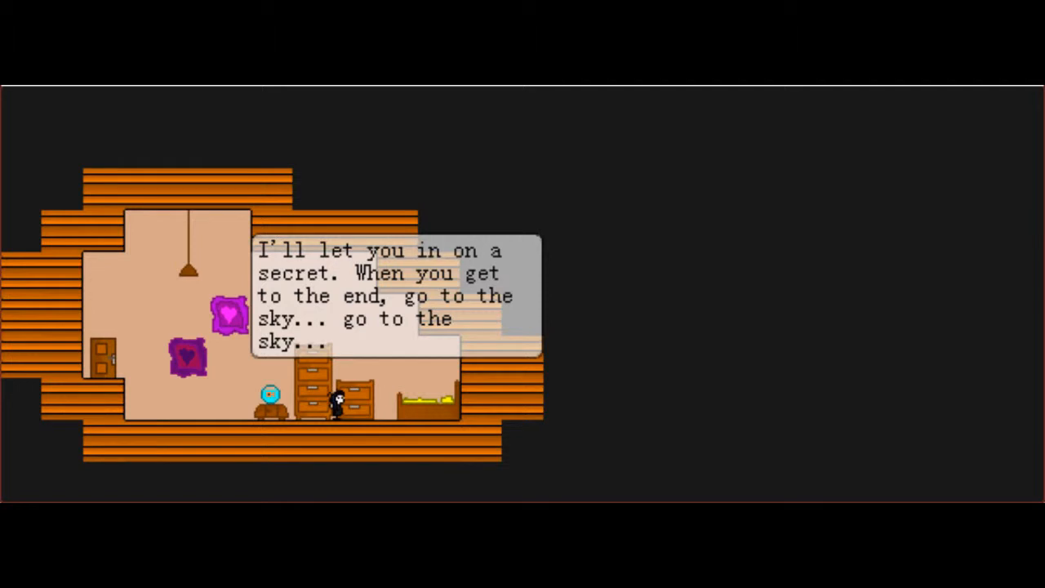
Dismiss the secret dialogue and leave the house onto a new town street
{"action": "key", "text": "Left"}
{"action": "key", "text": "Return"}
{"action": "key", "text": "Return"}
{"action": "key", "text": "Return"}
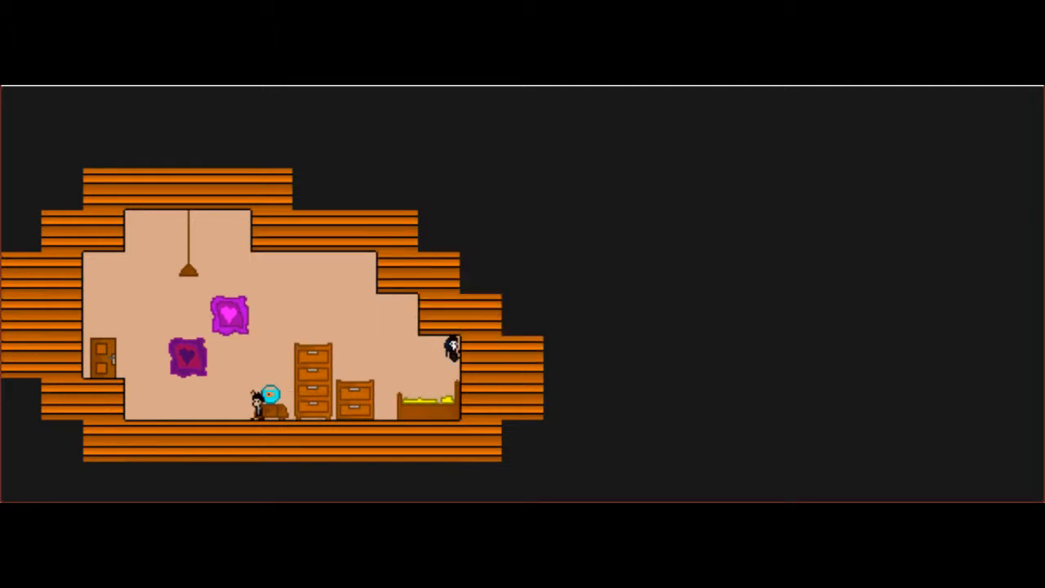
{"action": "key", "text": "Left"}
{"action": "key", "text": "Left"}
{"action": "key", "text": "Return"}
{"action": "key", "text": "Return"}
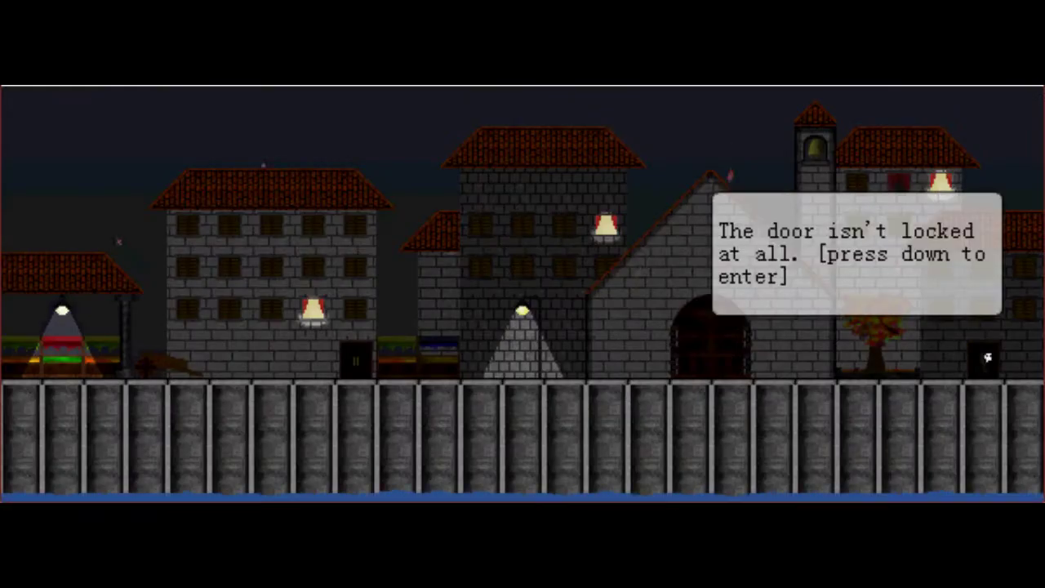
{"action": "key", "text": "Down"}
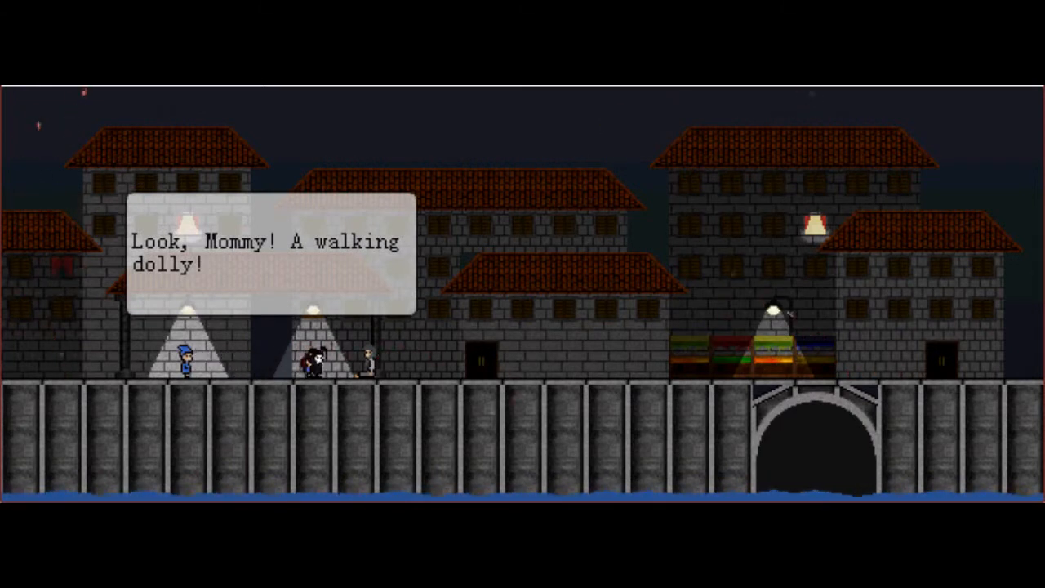
Pass the locked door on the street and enter the unlocked building at the far right
{"action": "key", "text": "Return"}
{"action": "key", "text": "Right"}
{"action": "key", "text": "Return"}
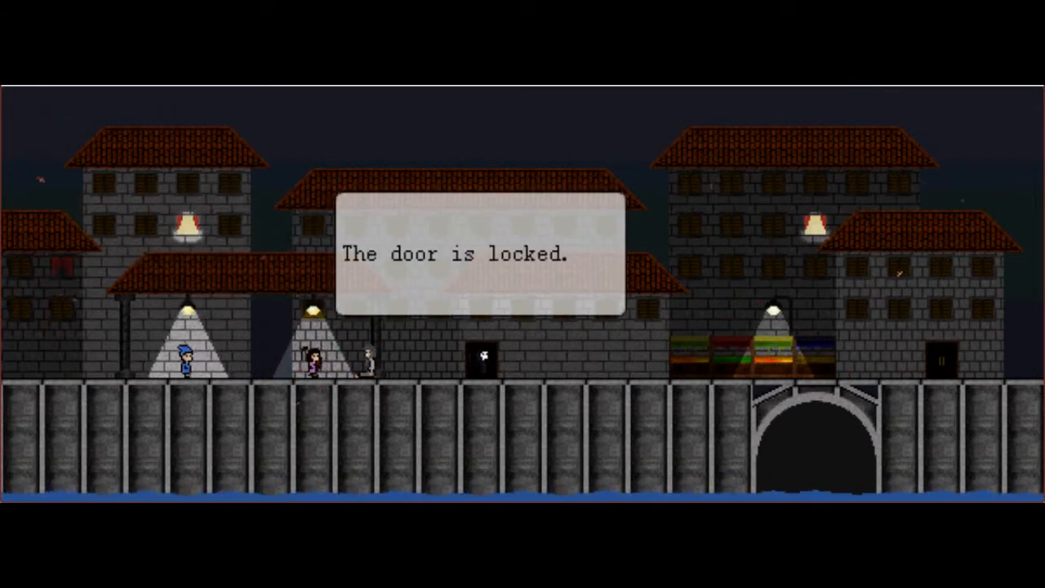
{"action": "key", "text": "Return"}
{"action": "key", "text": "Right"}
{"action": "key", "text": "Right"}
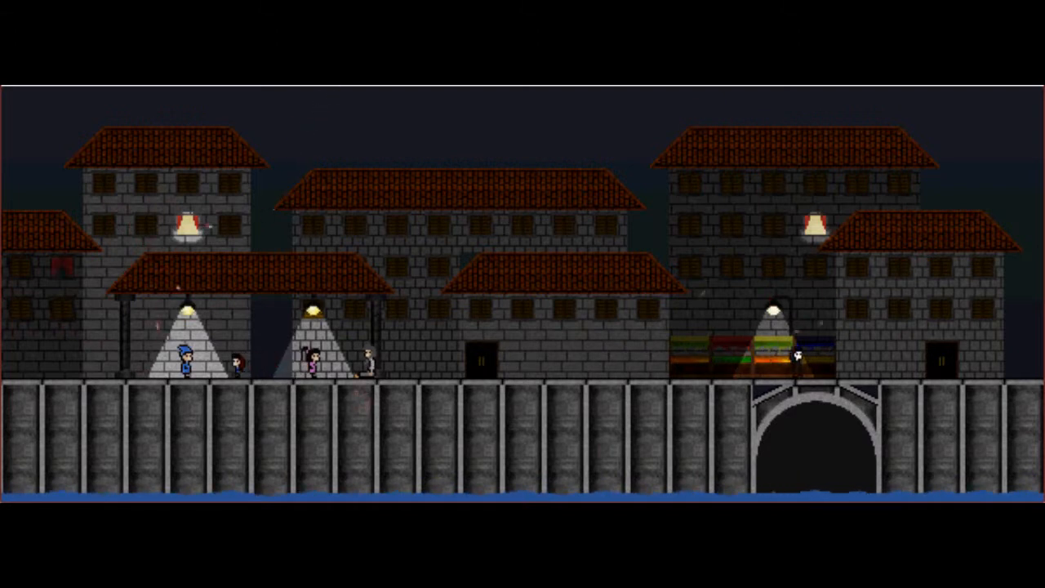
{"action": "key", "text": "Return"}
{"action": "key", "text": "Down"}
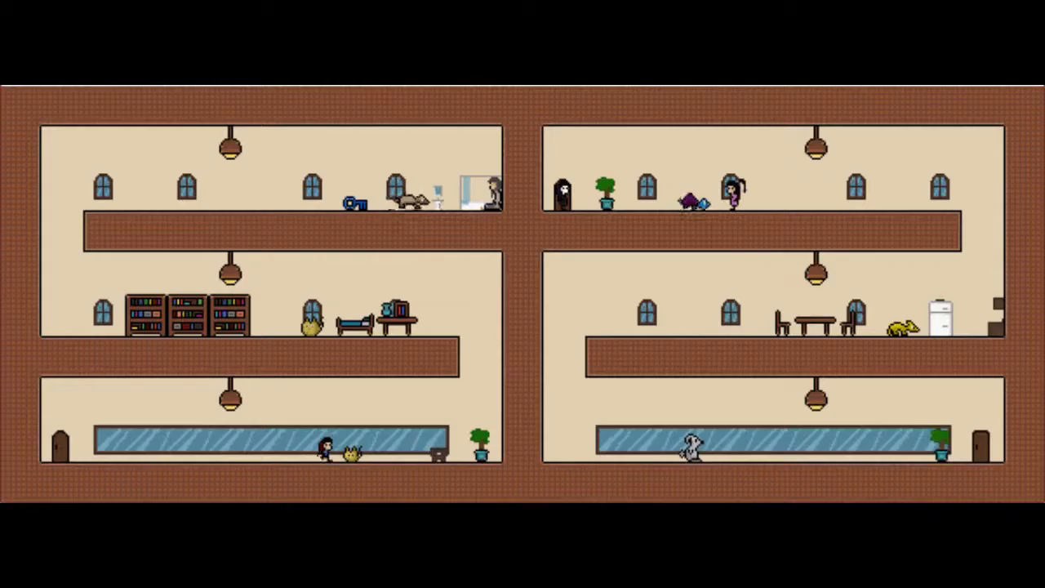
Descend the floors talking to the woman upstairs and the mother about her lost pet
{"action": "key", "text": "Right"}
{"action": "key", "text": "Return"}
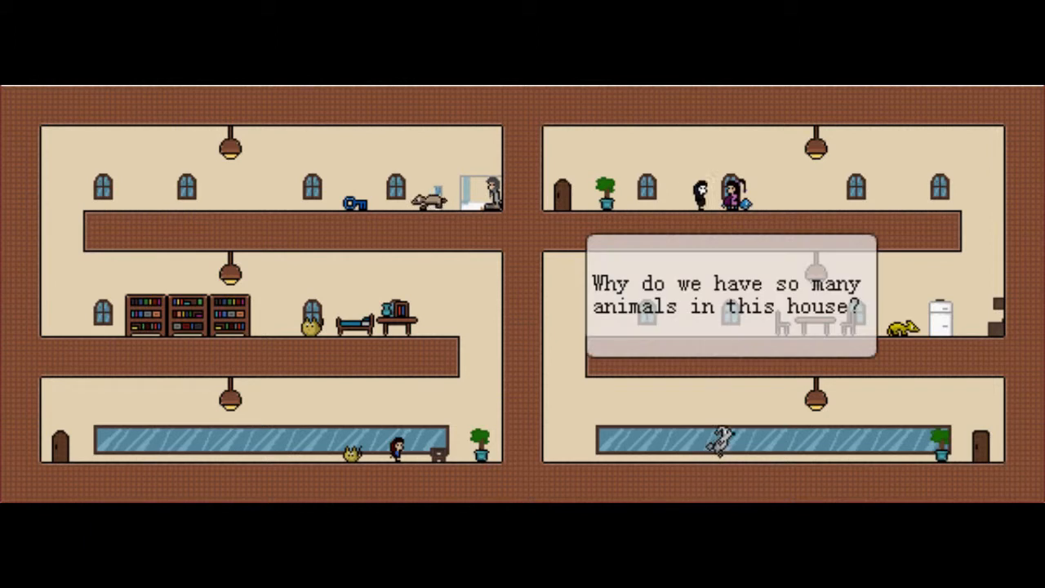
{"action": "key", "text": "Return"}
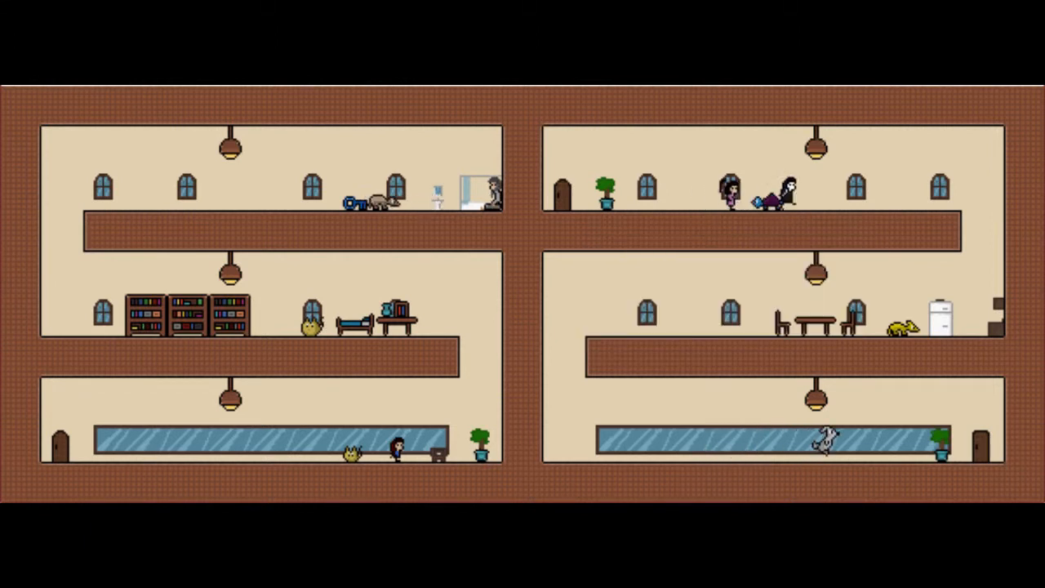
{"action": "key", "text": "Down"}
{"action": "key", "text": "Down"}
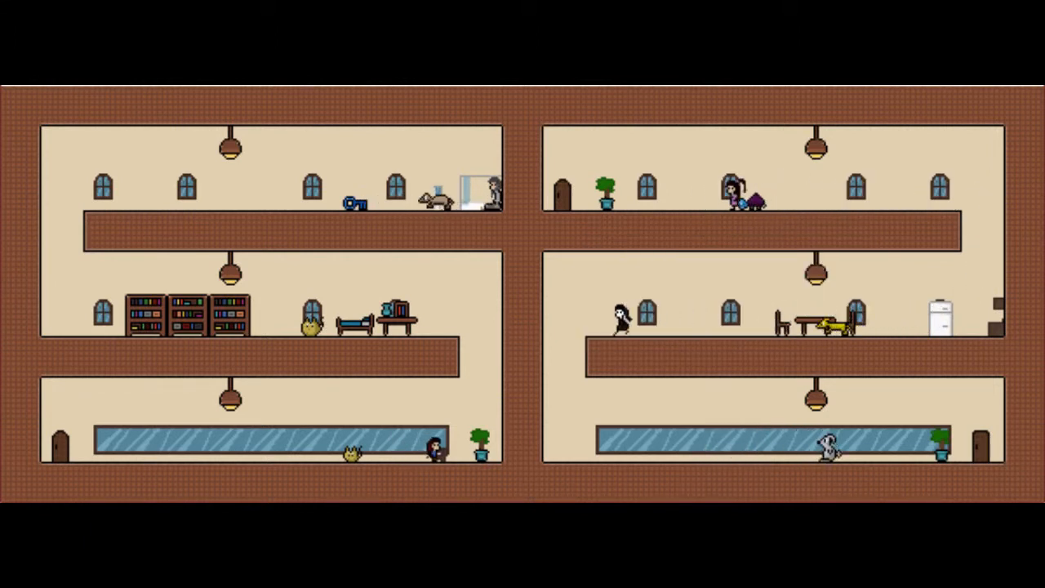
{"action": "key", "text": "Right"}
{"action": "key", "text": "Left"}
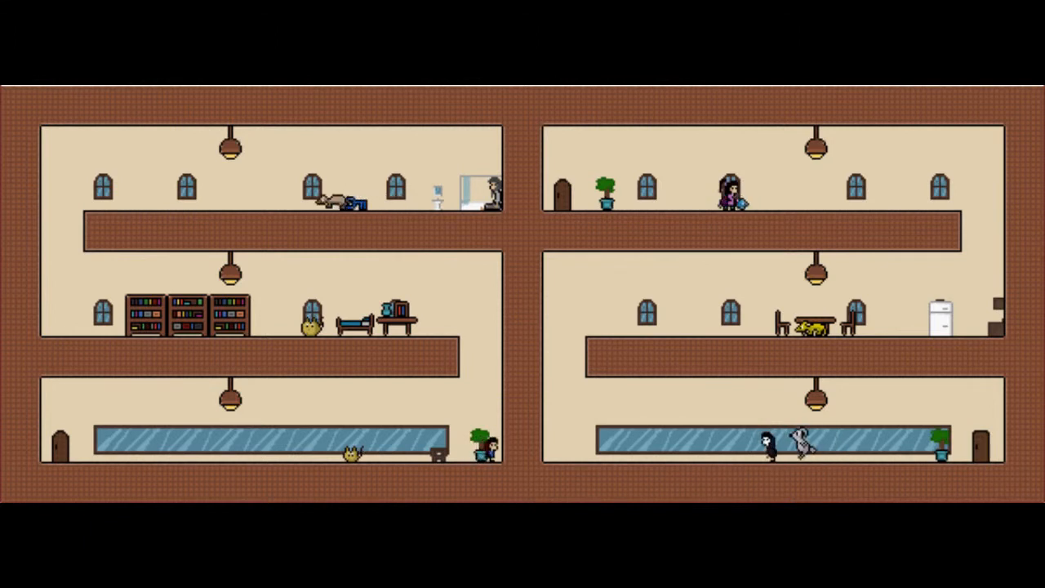
{"action": "key", "text": "Right"}
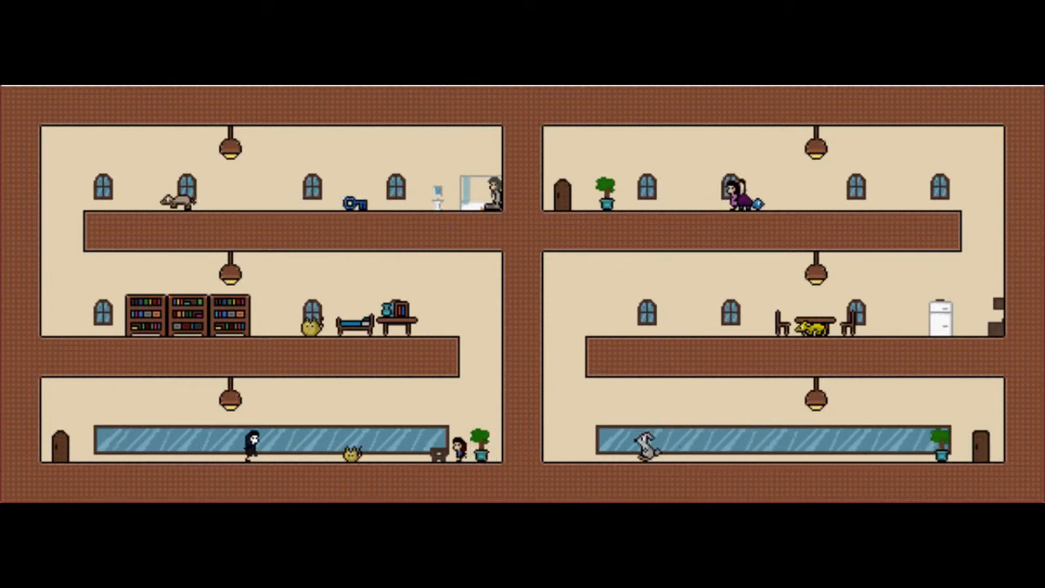
{"action": "key", "text": "Return"}
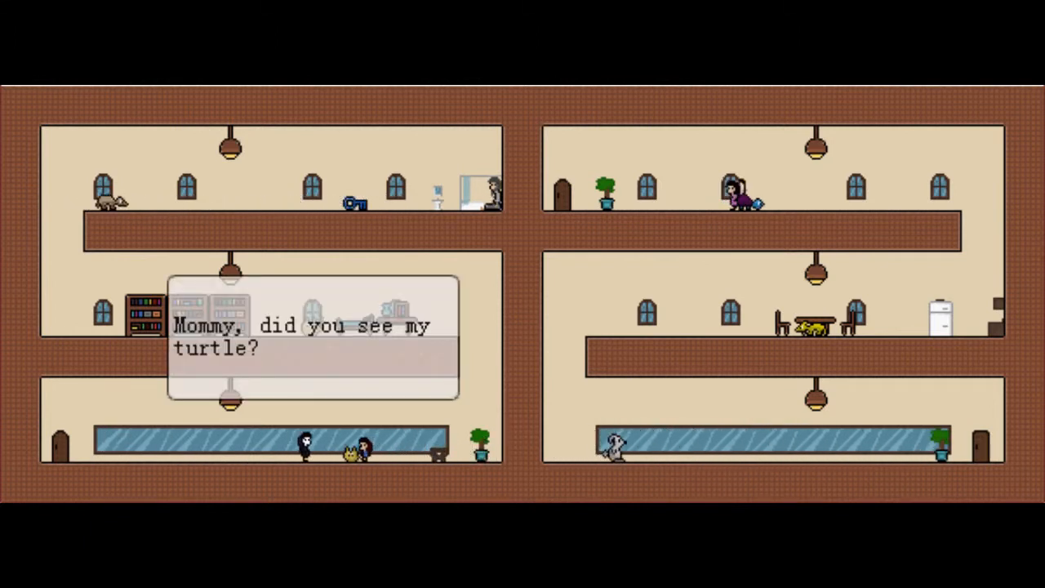
{"action": "key", "text": "Return"}
{"action": "key", "text": "Right"}
Climb to the left top floor, ride the armadillo, and find the pet in the shower
{"action": "key", "text": "Up"}
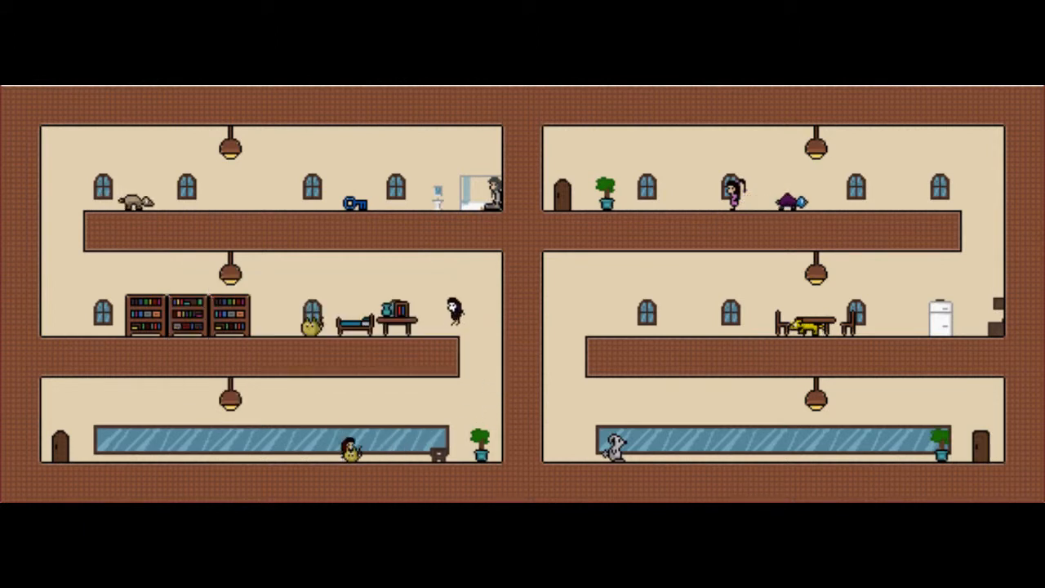
{"action": "key", "text": "Left"}
{"action": "key", "text": "Right"}
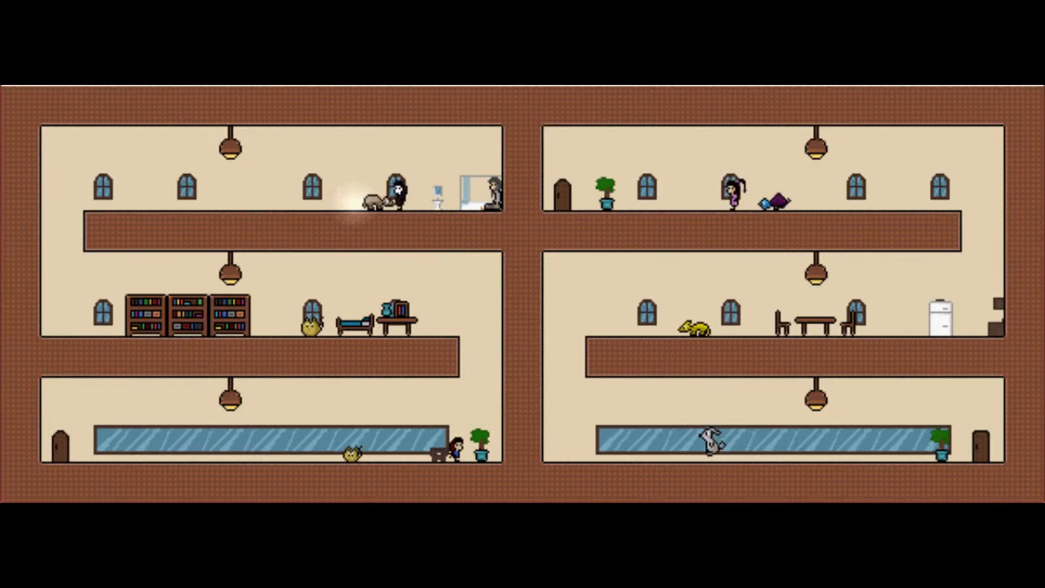
{"action": "key", "text": "Return"}
{"action": "key", "text": "Return"}
{"action": "key", "text": "Right"}
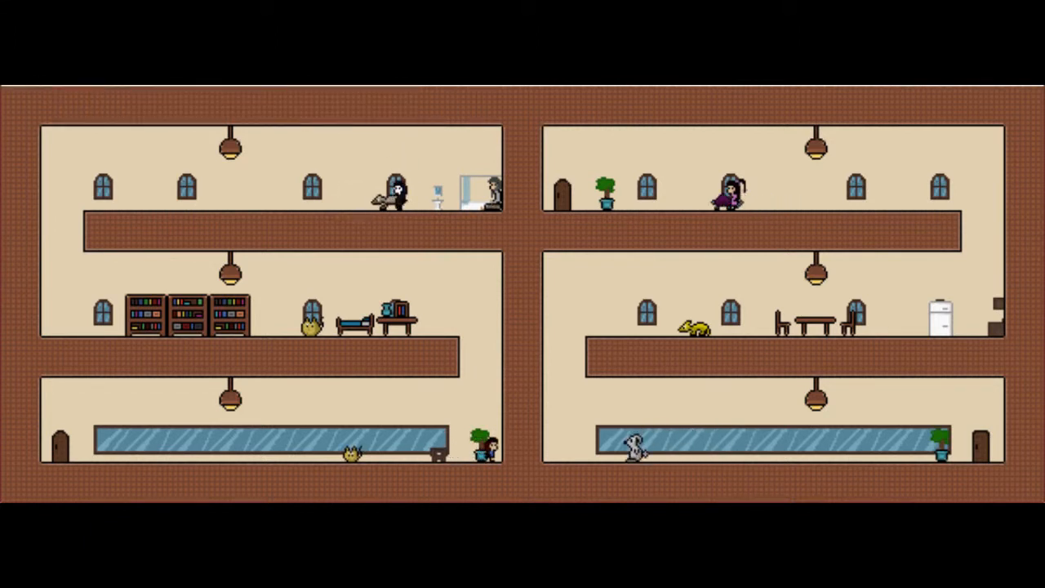
{"action": "key", "text": "Right"}
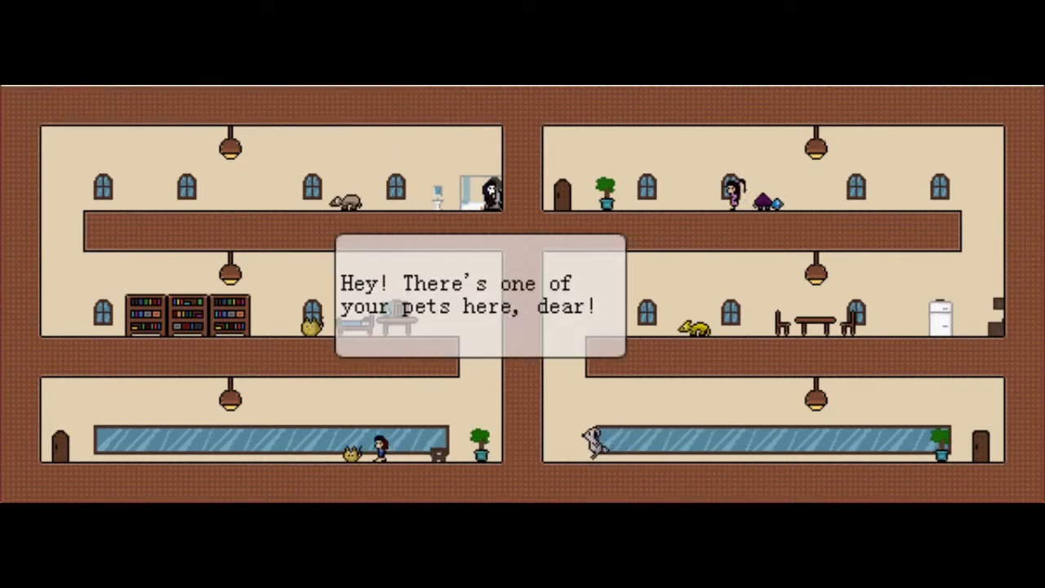
{"action": "key", "text": "Return"}
{"action": "key", "text": "Left"}
{"action": "key", "text": "Left"}
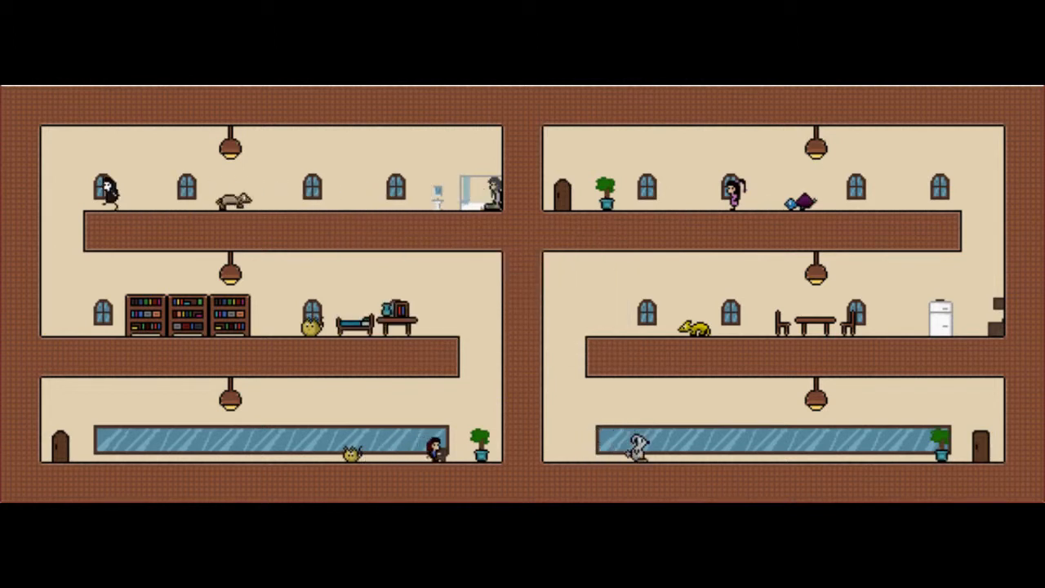
Drop back down and cross over to the right building's middle floor
{"action": "key", "text": "Down"}
{"action": "key", "text": "Right"}
{"action": "key", "text": "Down"}
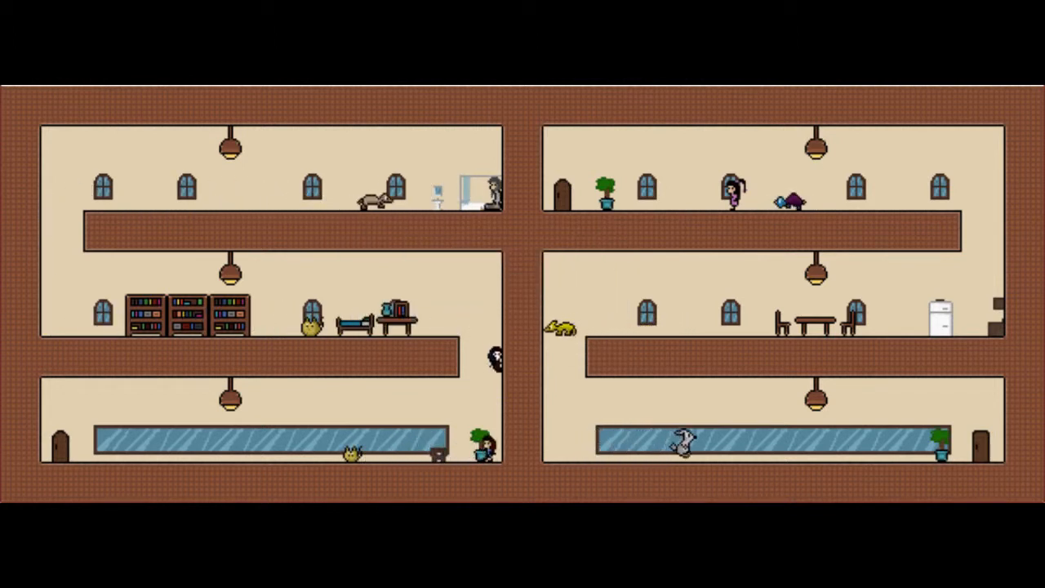
{"action": "key", "text": "Left"}
{"action": "key", "text": "Return"}
{"action": "key", "text": "Left"}
{"action": "key", "text": "Right"}
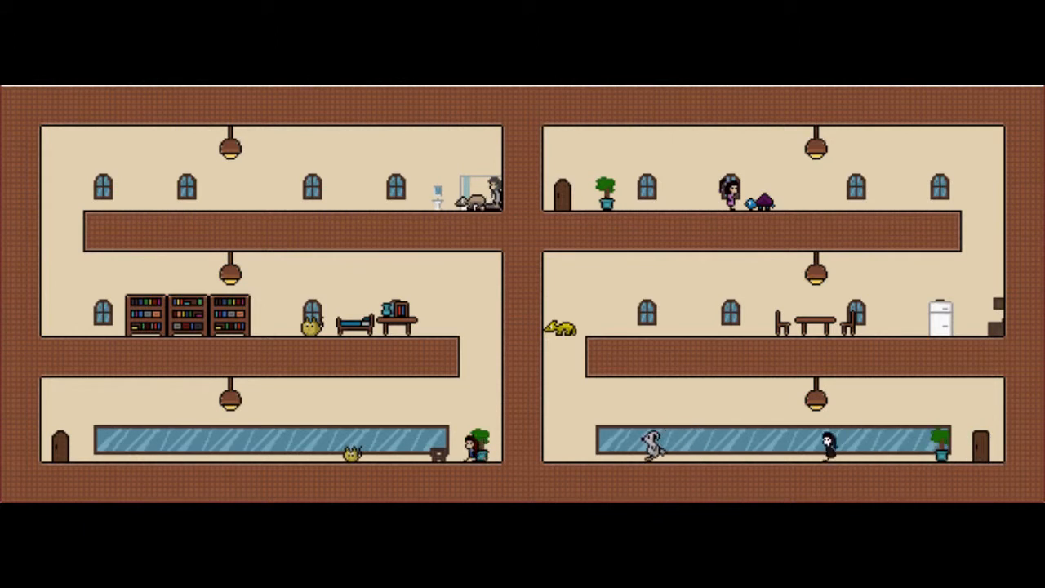
{"action": "key", "text": "Right"}
{"action": "key", "text": "Up"}
{"action": "key", "text": "Right"}
Climb to the right building's top floor and exit the door onto the night hillside
{"action": "key", "text": "Right"}
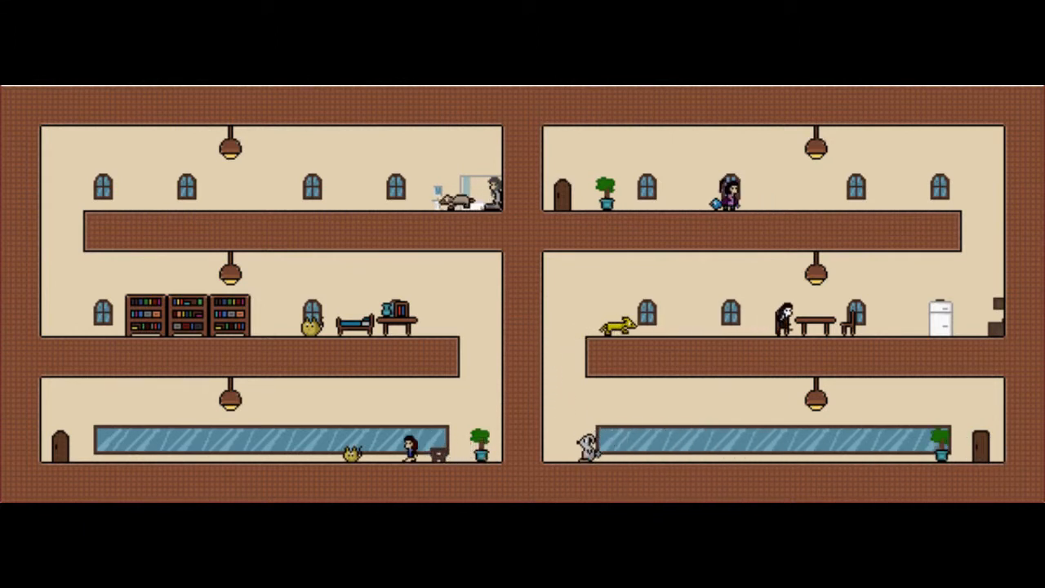
{"action": "key", "text": "Right"}
{"action": "key", "text": "Up"}
{"action": "key", "text": "Left"}
{"action": "key", "text": "Left"}
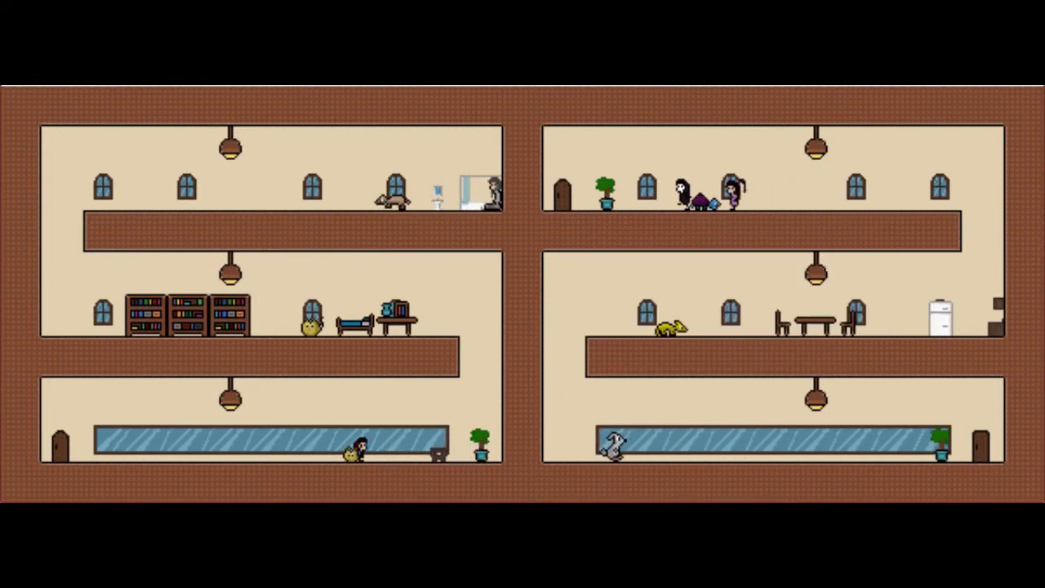
{"action": "key", "text": "Left"}
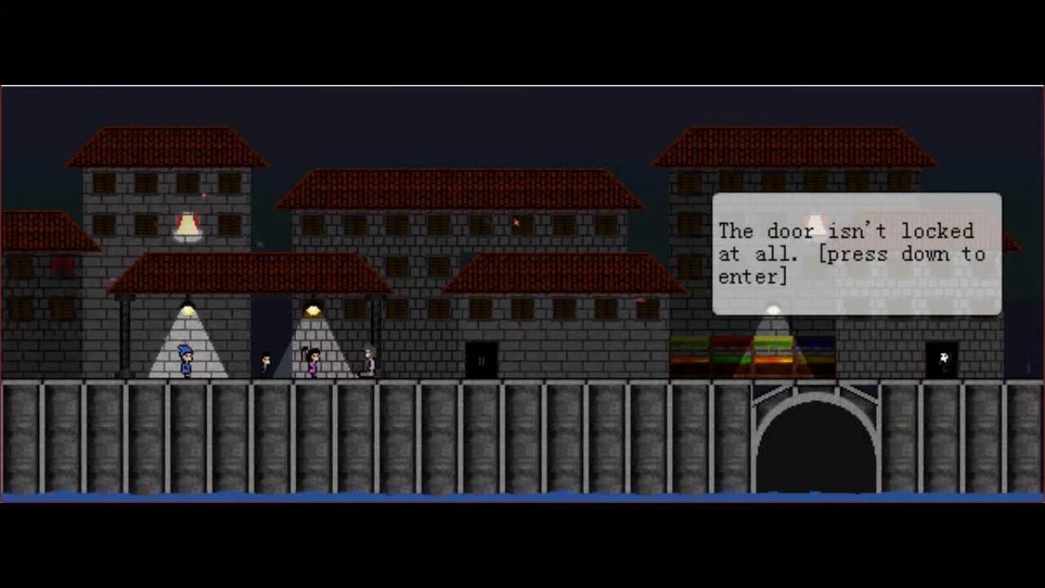
{"action": "key", "text": "Return"}
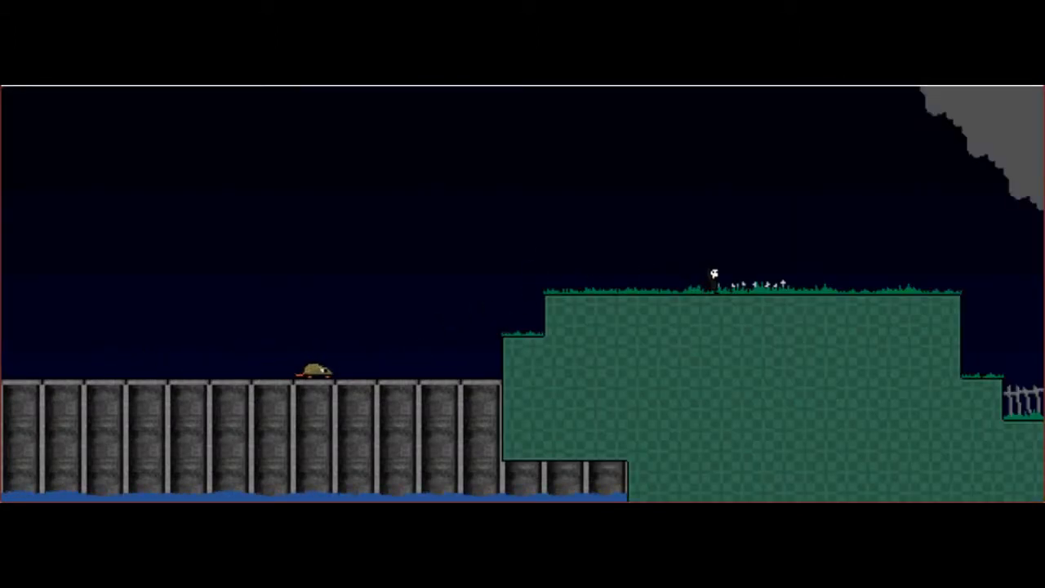
Walk into the graveyard reading the first gravestones and the higher row
{"action": "key", "text": "Right"}
{"action": "key", "text": "Right"}
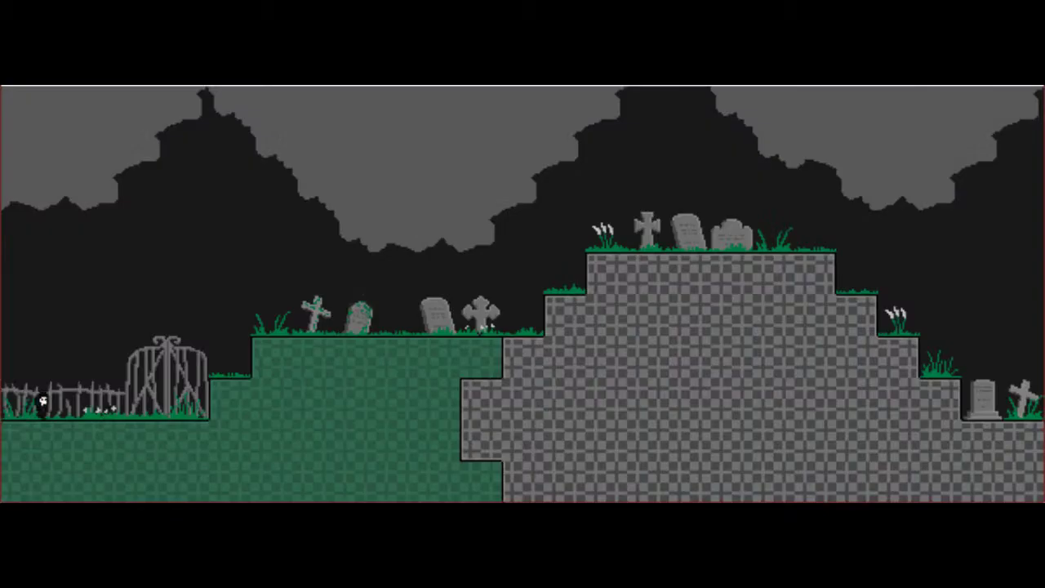
{"action": "key", "text": "Right"}
{"action": "key", "text": "Right"}
{"action": "key", "text": "Right"}
{"action": "key", "text": "Right"}
{"action": "key", "text": "Right"}
{"action": "key", "text": "Right"}
{"action": "key", "text": "Right"}
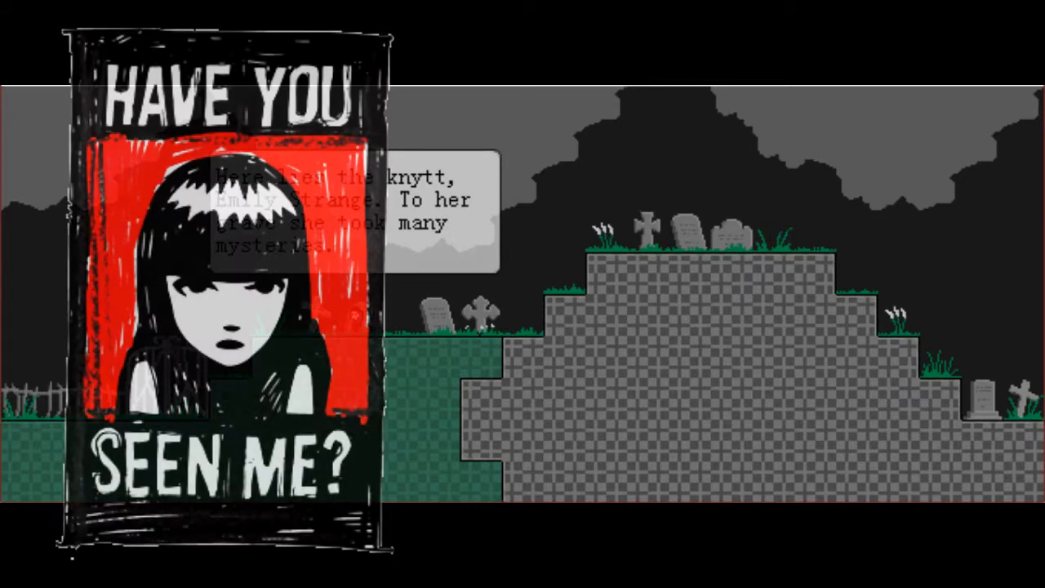
{"action": "key", "text": "Right"}
{"action": "key", "text": "Right"}
{"action": "key", "text": "Right"}
{"action": "key", "text": "Right"}
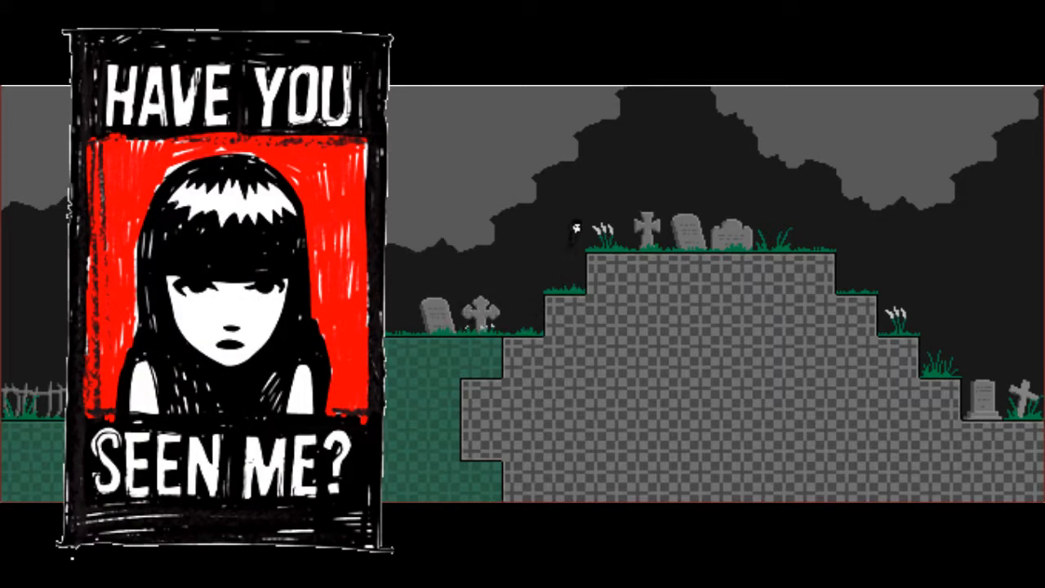
{"action": "key", "text": "Right"}
{"action": "key", "text": "Right"}
{"action": "key", "text": "Right"}
{"action": "key", "text": "Right"}
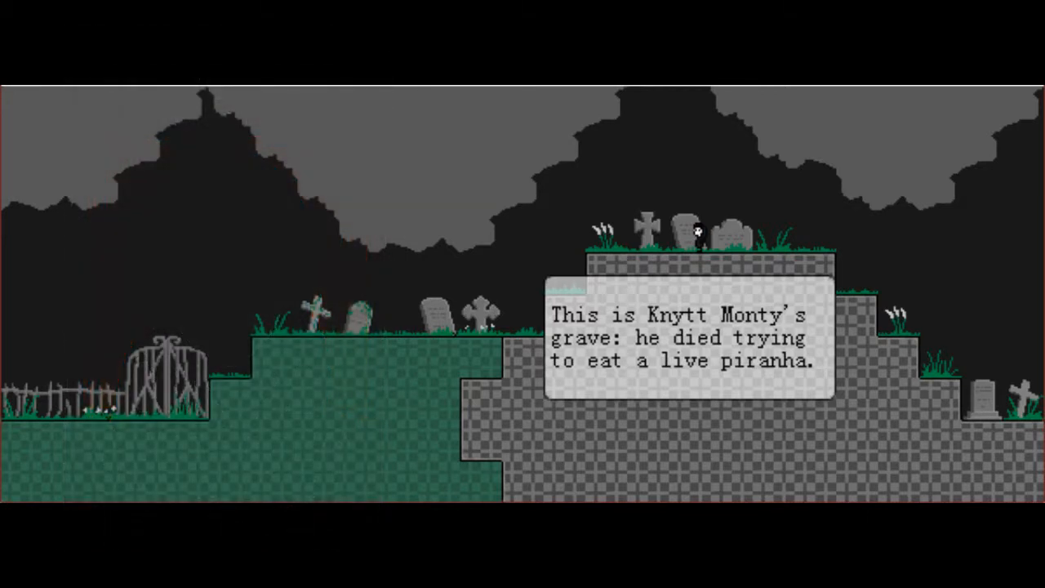
Pass Knytt Monty's grave and descend the steps to the last gravestone and moonlit cemetery
{"action": "key", "text": "Right"}
{"action": "key", "text": "Right"}
{"action": "key", "text": "Right"}
{"action": "key", "text": "Right"}
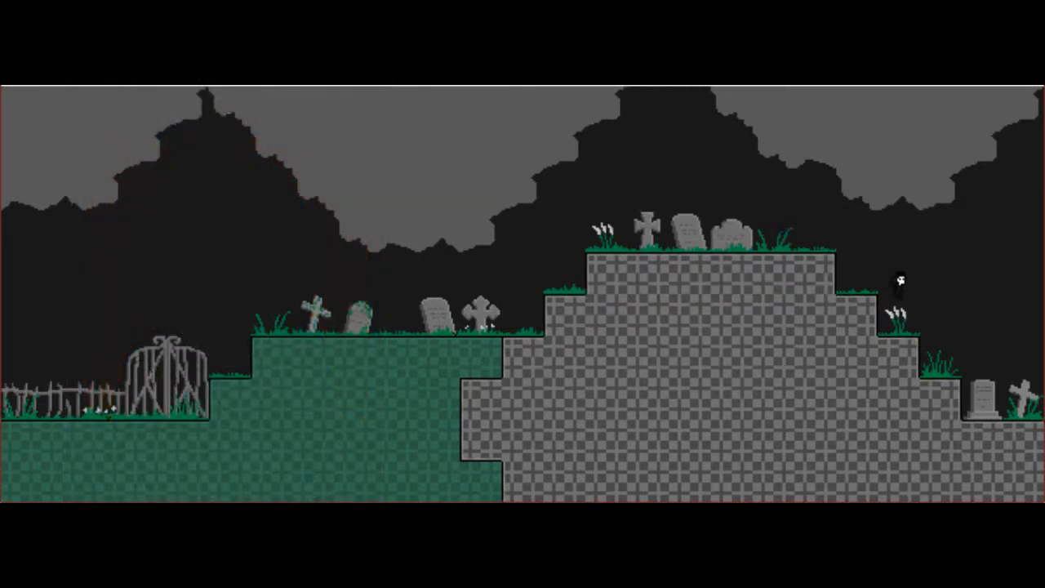
{"action": "key", "text": "Right"}
{"action": "key", "text": "Right"}
{"action": "key", "text": "Right"}
{"action": "key", "text": "Right"}
{"action": "key", "text": "Right"}
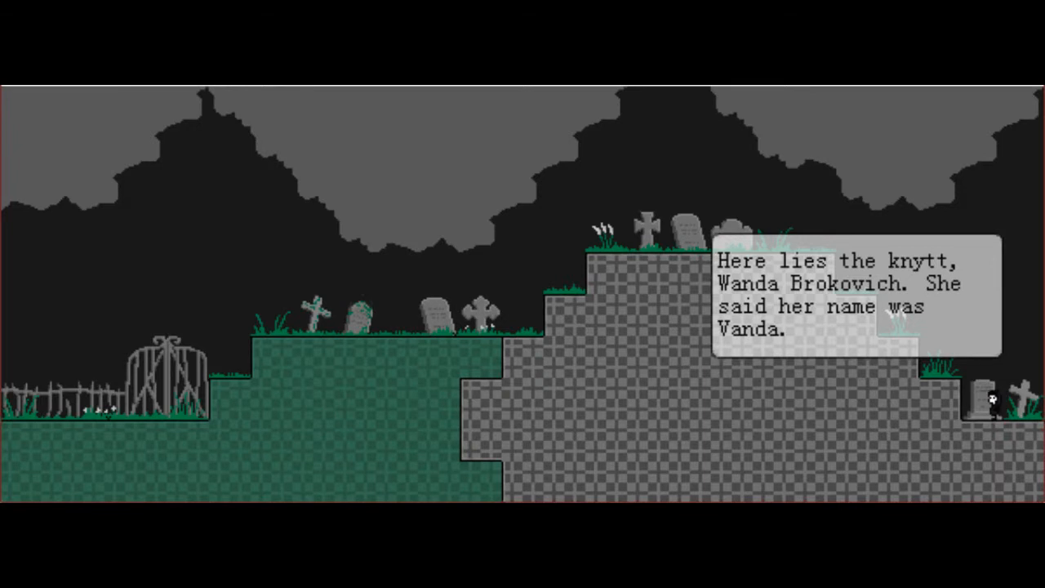
Enter the moonlit graveyard, reading the singer's grave and the headstone by the Celtic cross
{"action": "key", "text": "Right"}
{"action": "key", "text": "Right"}
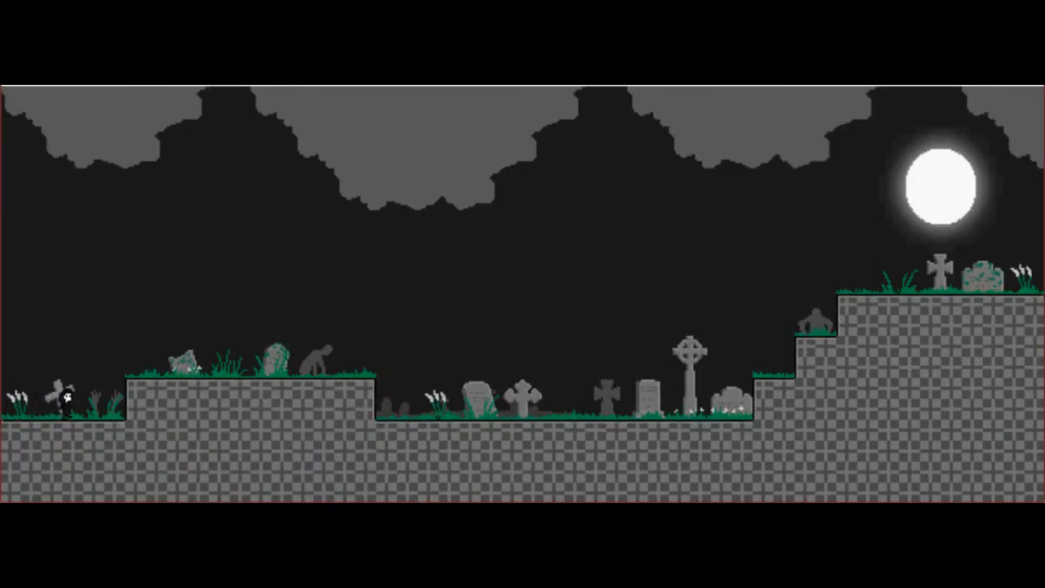
{"action": "key", "text": "Right"}
{"action": "key", "text": "Right"}
{"action": "key", "text": "Right"}
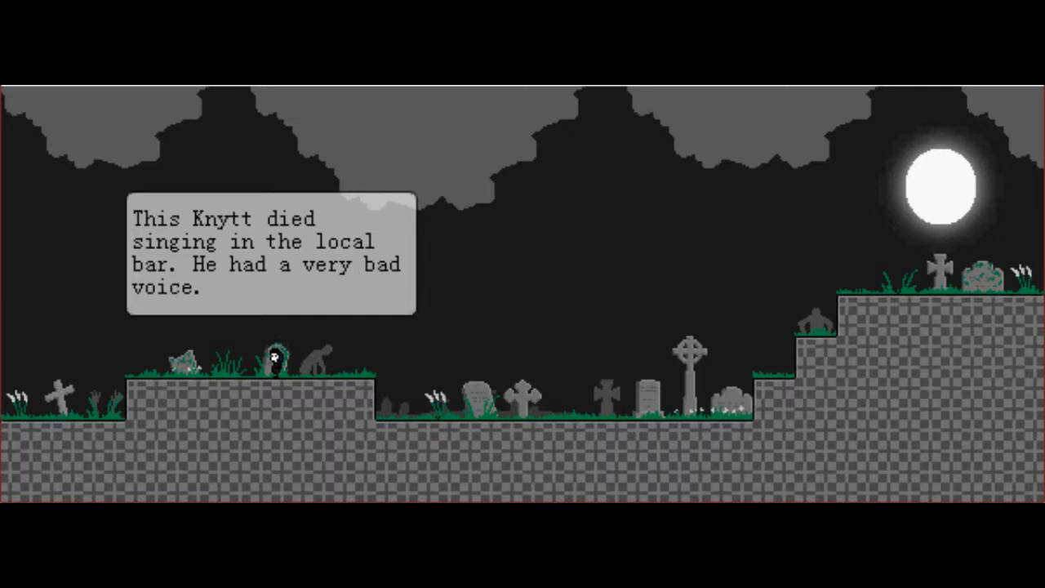
{"action": "key", "text": "Right"}
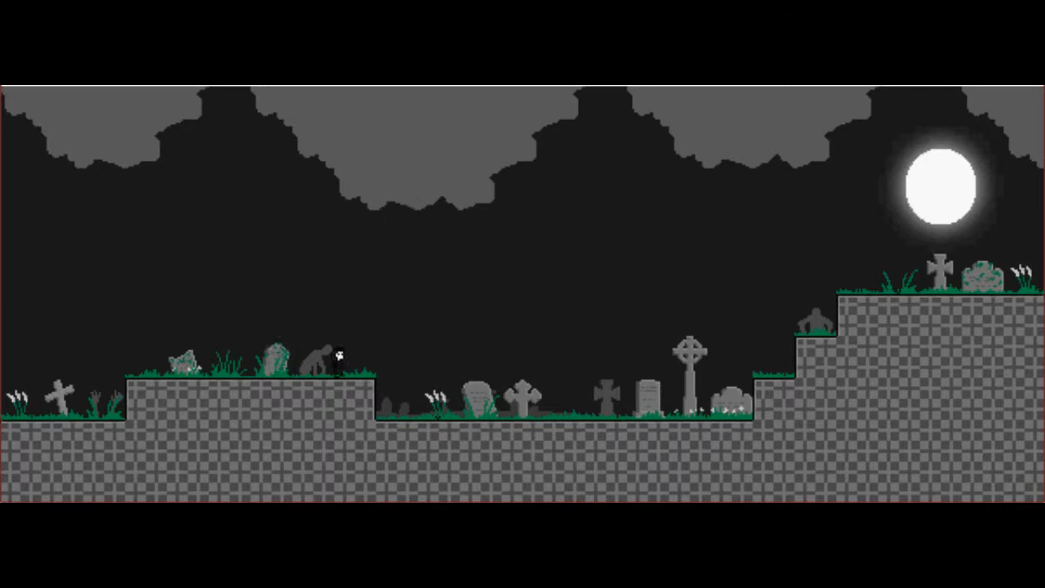
{"action": "key", "text": "Right"}
{"action": "key", "text": "Right"}
{"action": "key", "text": "Right"}
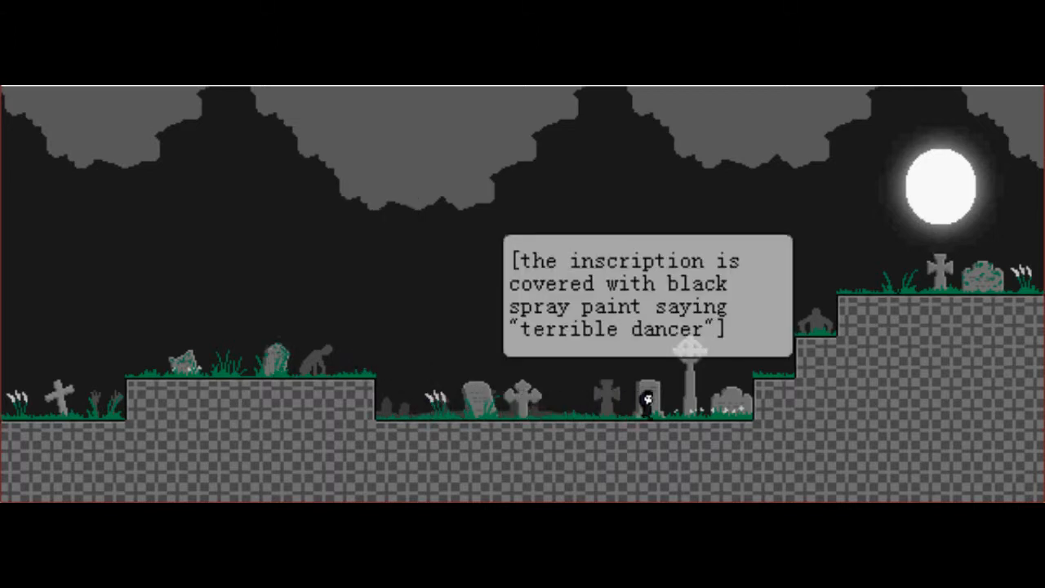
{"action": "key", "text": "Right"}
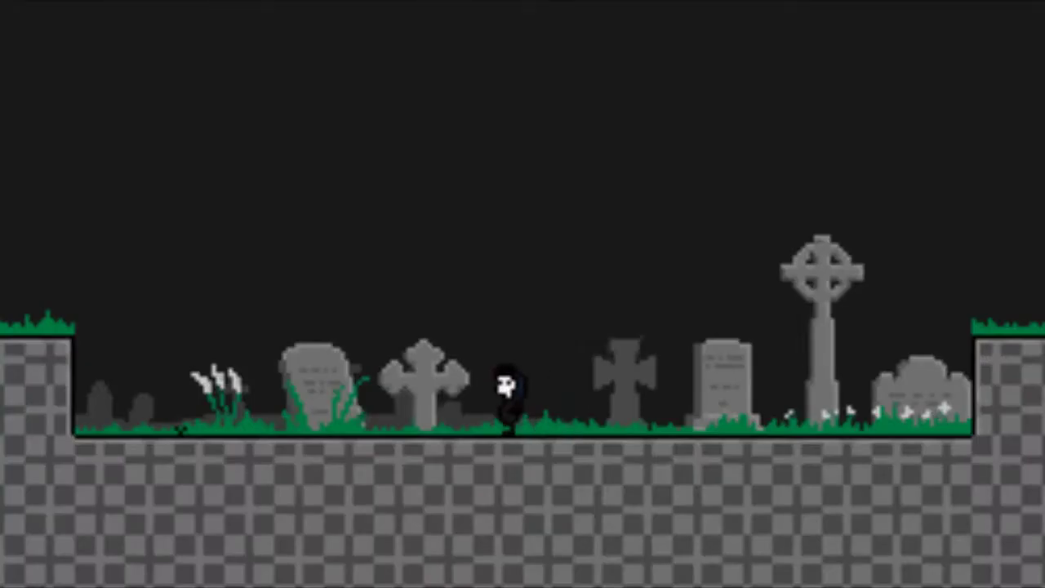
Read the spray-painted headstone and Rusty's grave, then walk on to the next graveyard screen
{"action": "key", "text": "Left"}
{"action": "key", "text": "Left"}
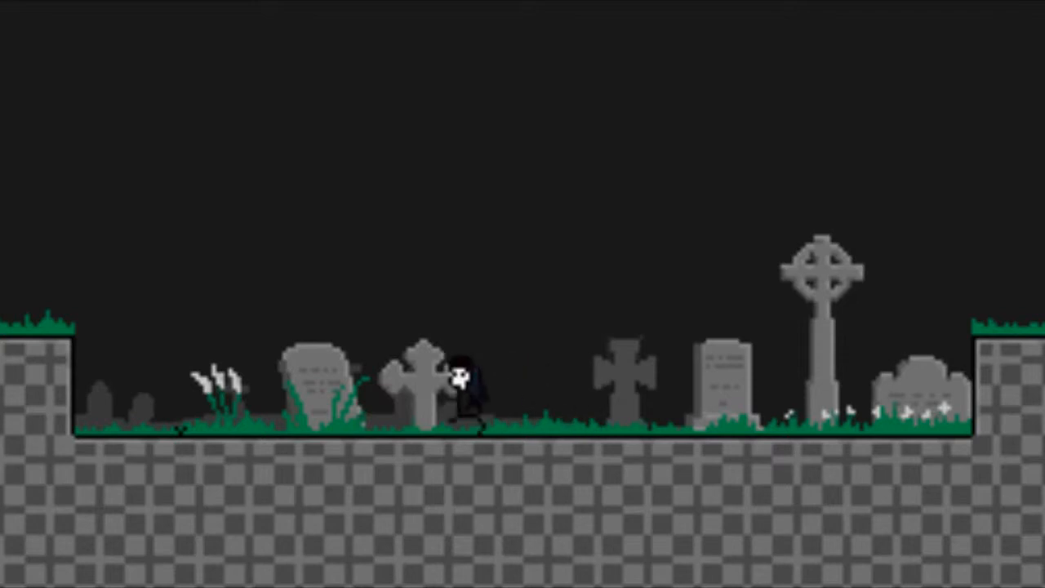
{"action": "key", "text": "Right"}
{"action": "key", "text": "Right"}
{"action": "key", "text": "Right"}
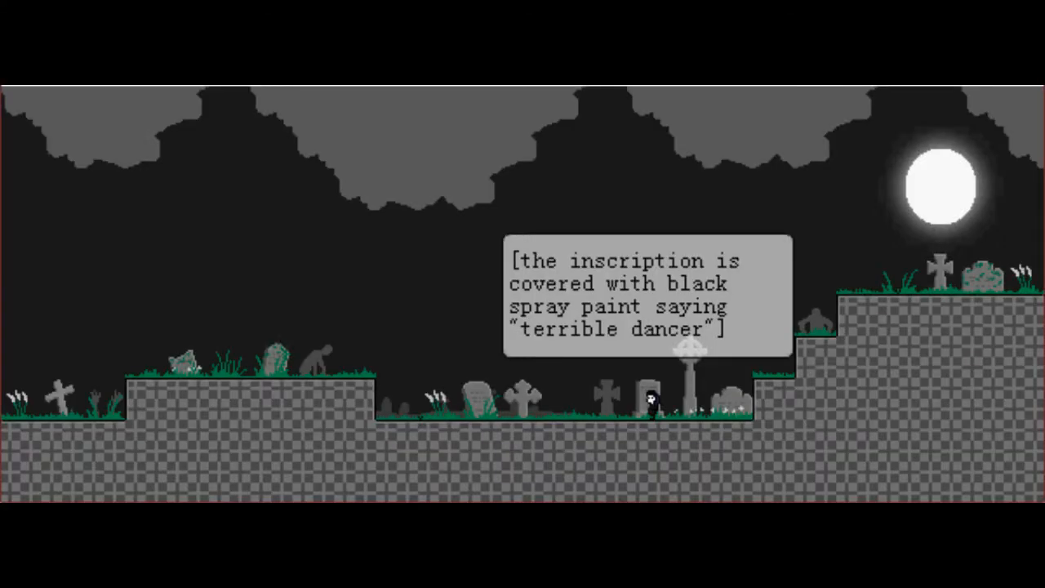
{"action": "key", "text": "Right"}
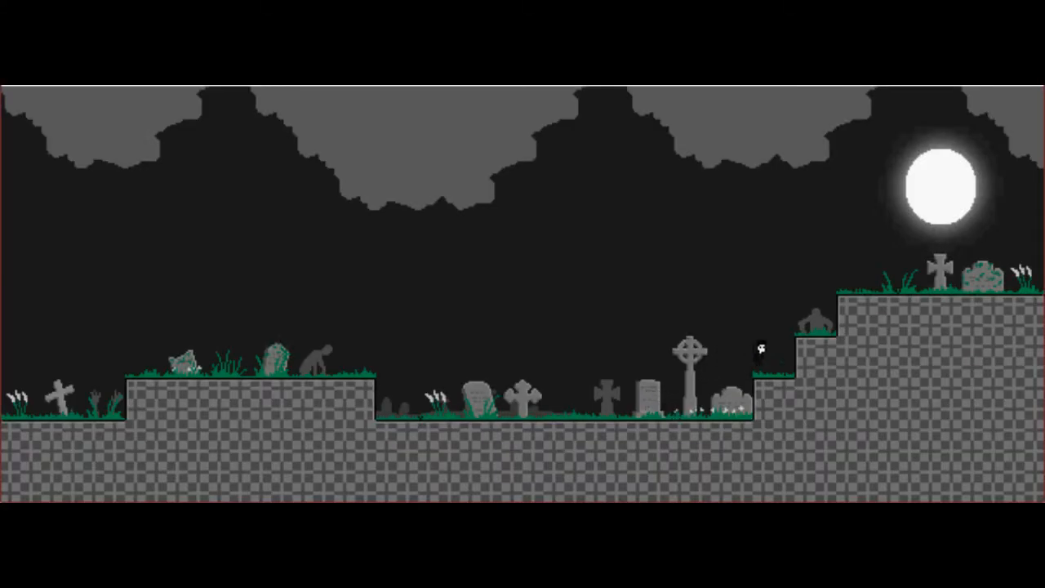
{"action": "key", "text": "Right"}
{"action": "key", "text": "Right"}
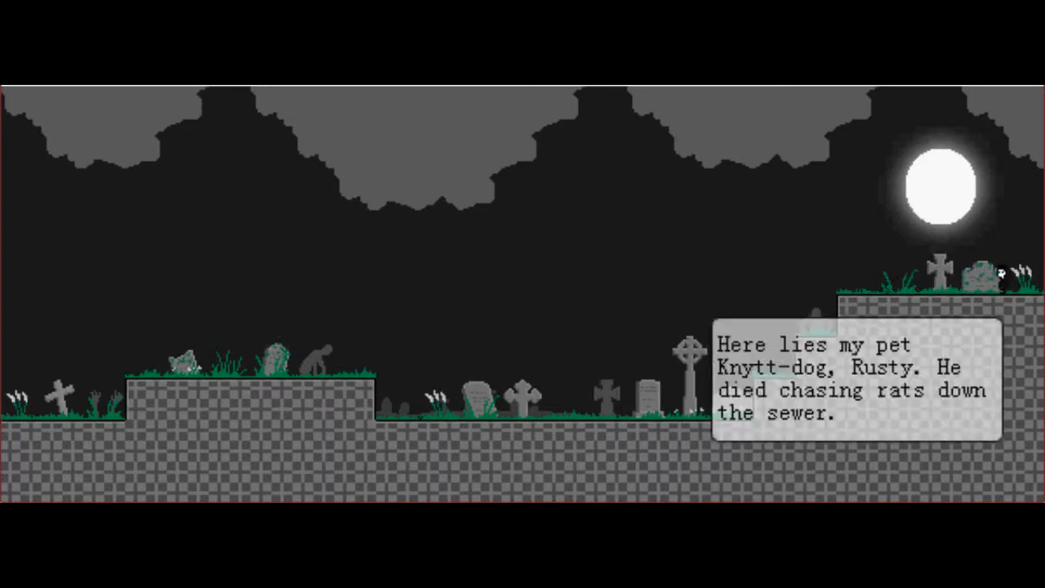
{"action": "key", "text": "Right"}
{"action": "key", "text": "Right"}
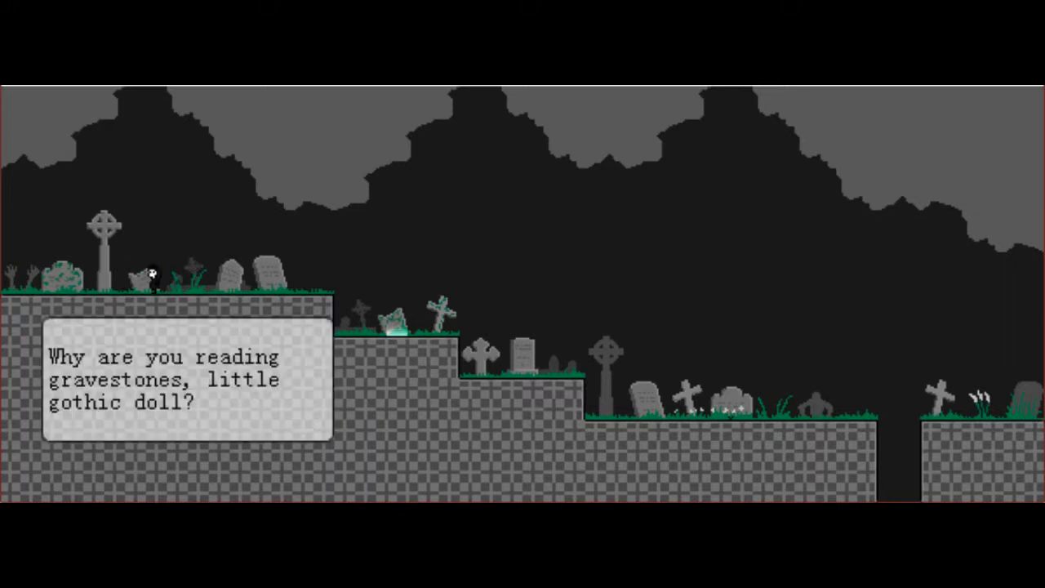
Dismiss the gravestone-reading question and walk down the steps past Orange's grave to the next screen
{"action": "key", "text": "Right"}
{"action": "key", "text": "Right"}
{"action": "key", "text": "Right"}
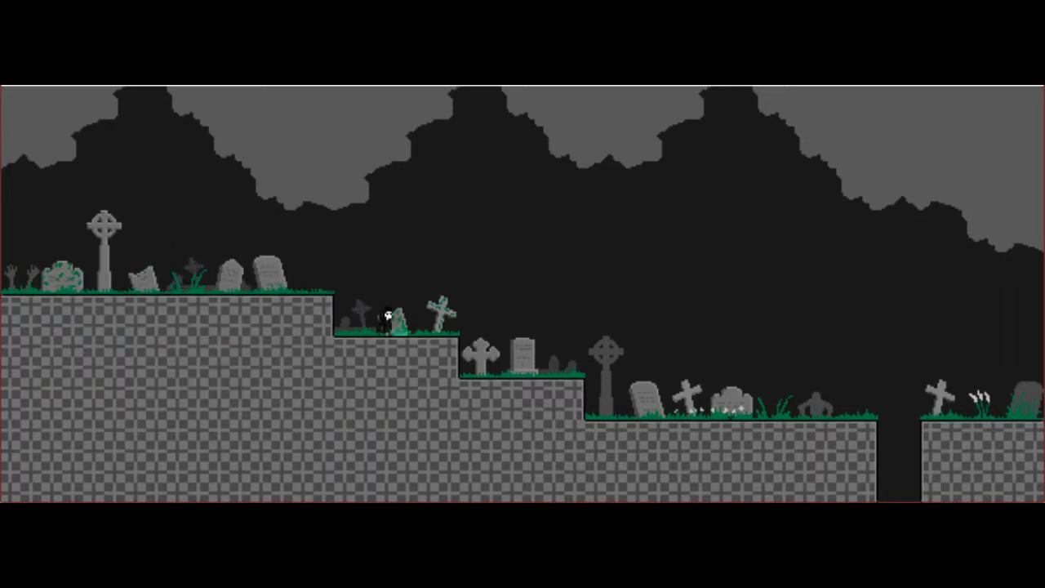
{"action": "key", "text": "Right"}
{"action": "key", "text": "Right"}
{"action": "key", "text": "Right"}
{"action": "key", "text": "Right"}
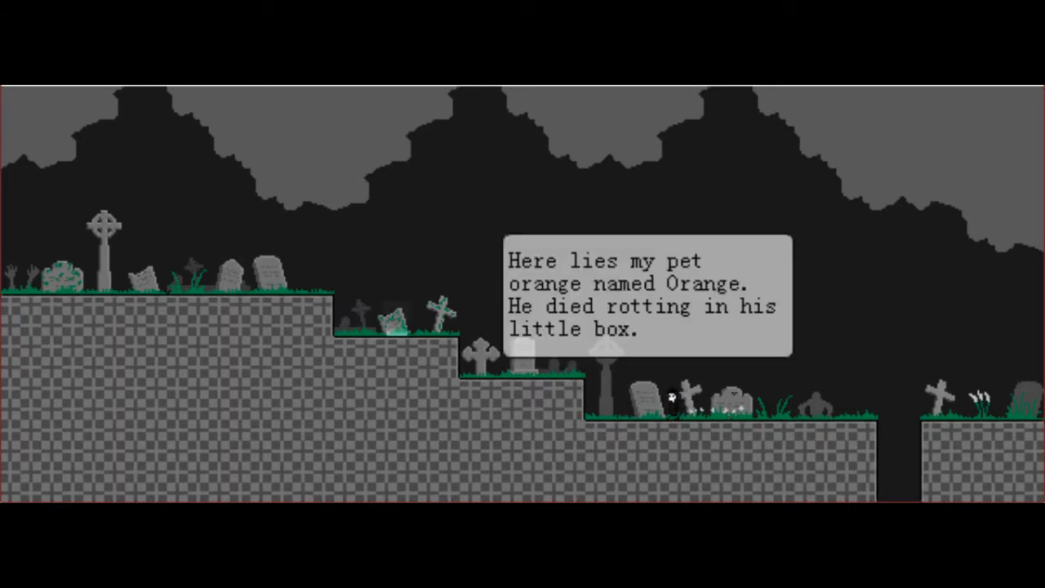
{"action": "key", "text": "Right"}
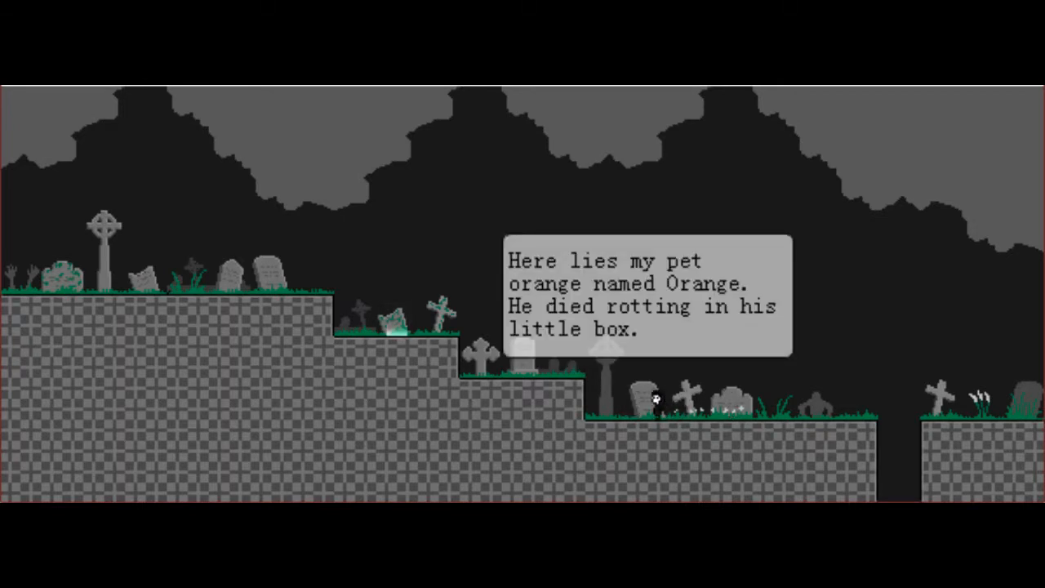
{"action": "key", "text": "Right"}
{"action": "key", "text": "Right"}
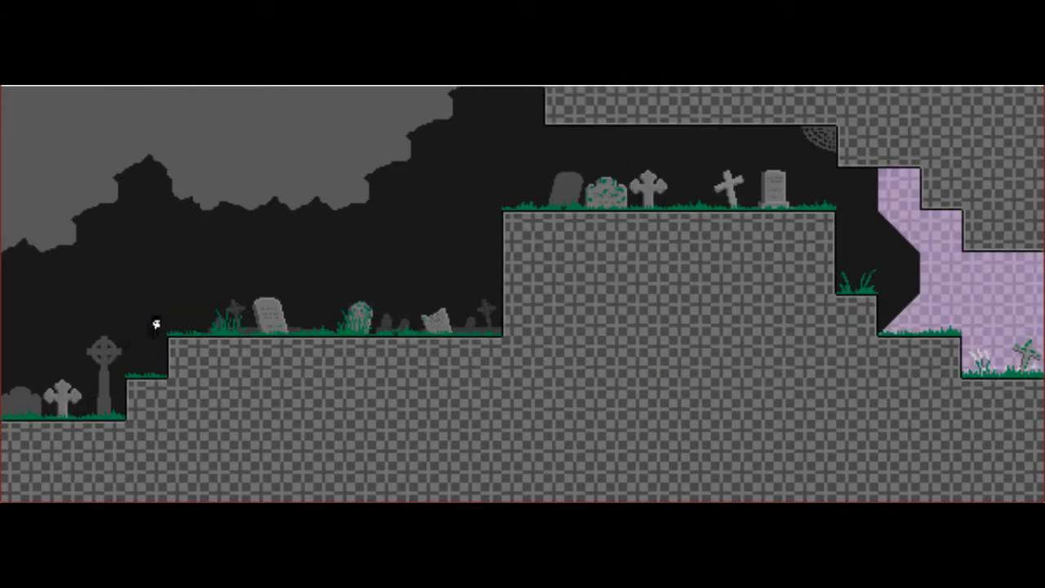
Read the raised-ledge graves including Grandma Knytt's, then drop toward the purple cave entrance
{"action": "key", "text": "Right"}
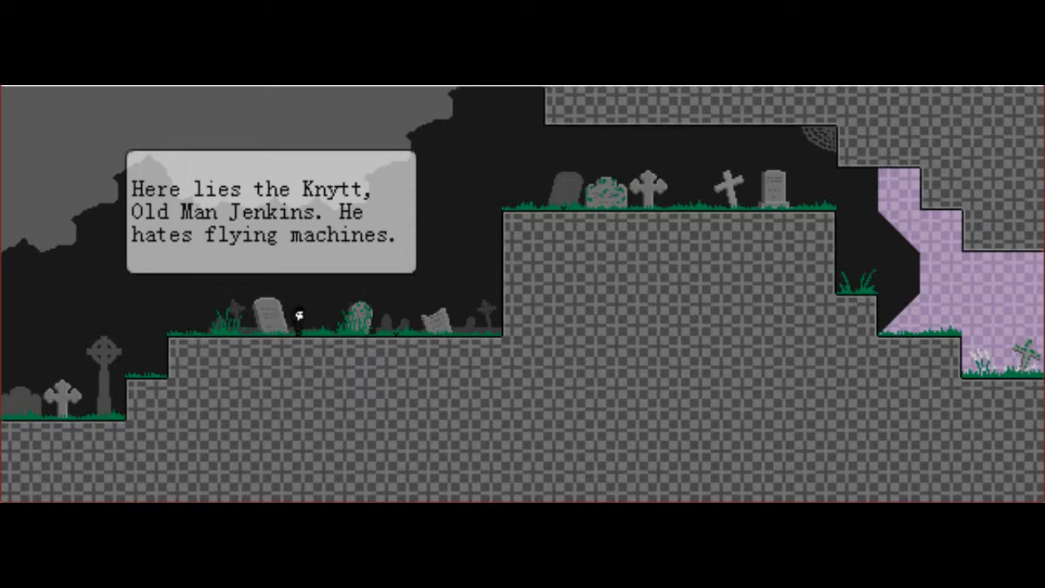
{"action": "key", "text": "Right"}
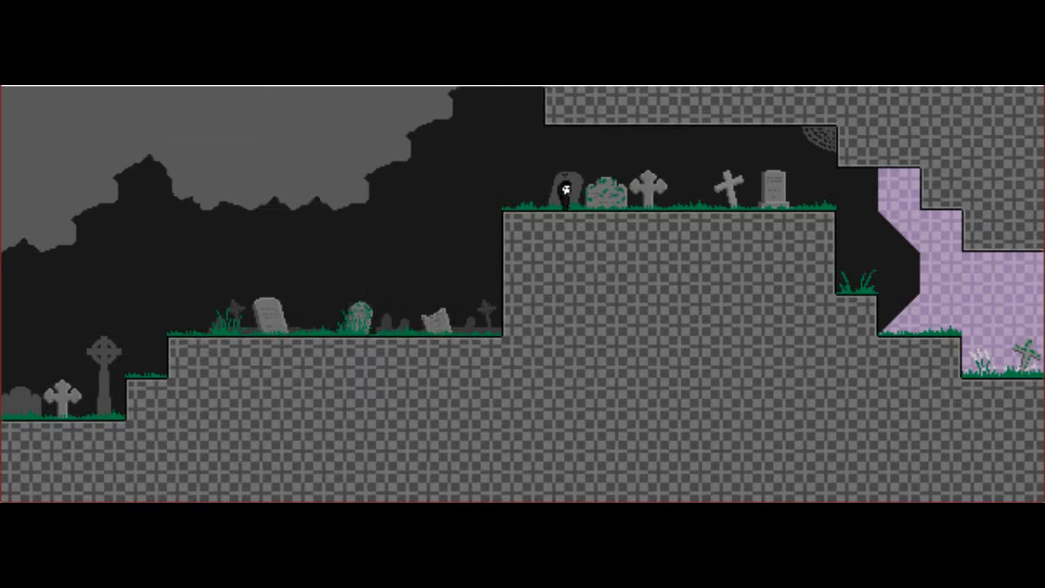
{"action": "key", "text": "Right"}
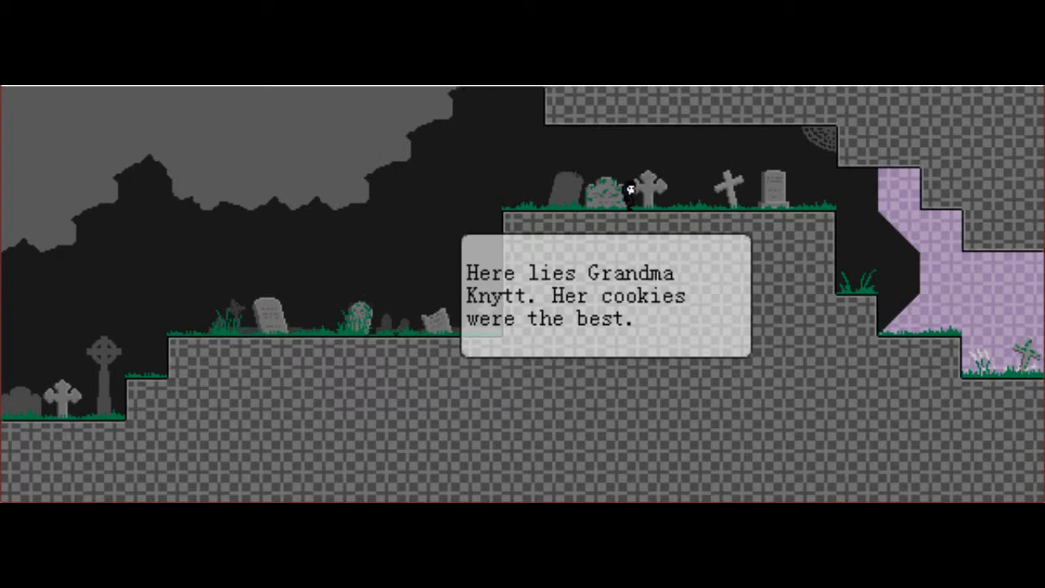
{"action": "key", "text": "Right"}
{"action": "key", "text": "Right"}
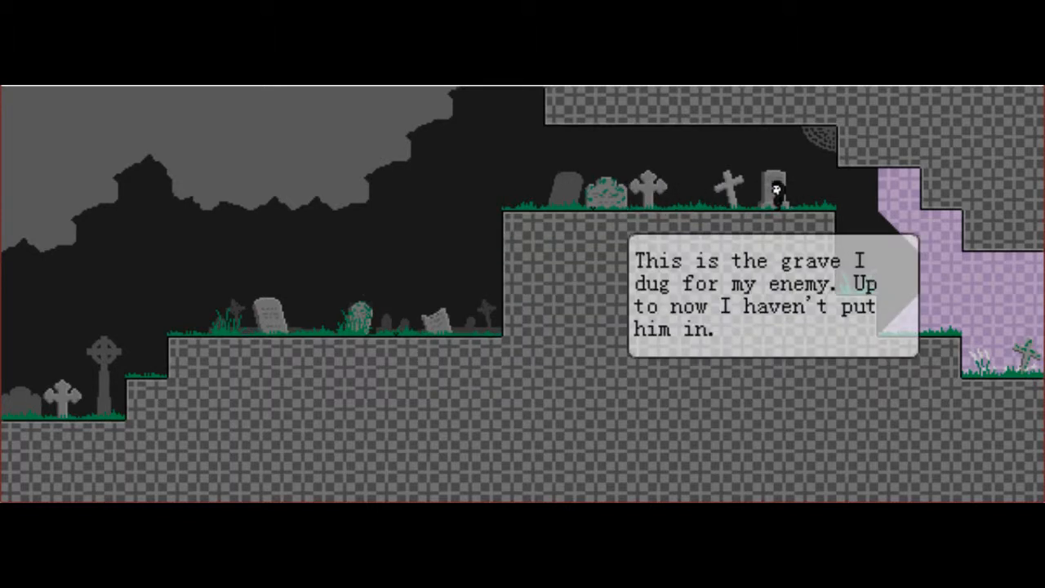
{"action": "key", "text": "Right"}
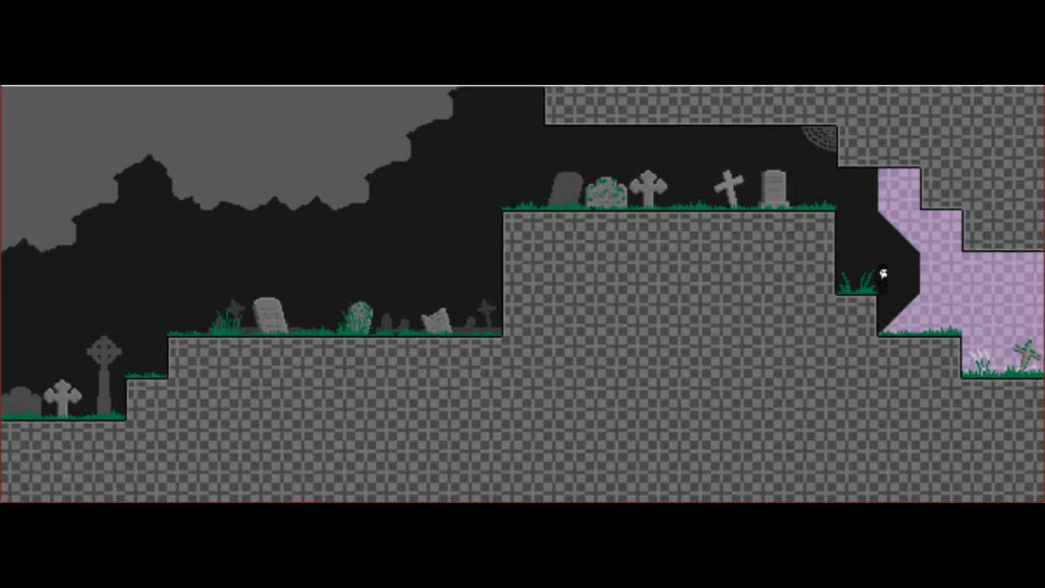
Enter the purple cave and jump across the pit over the spiky creatures
{"action": "key", "text": "Right"}
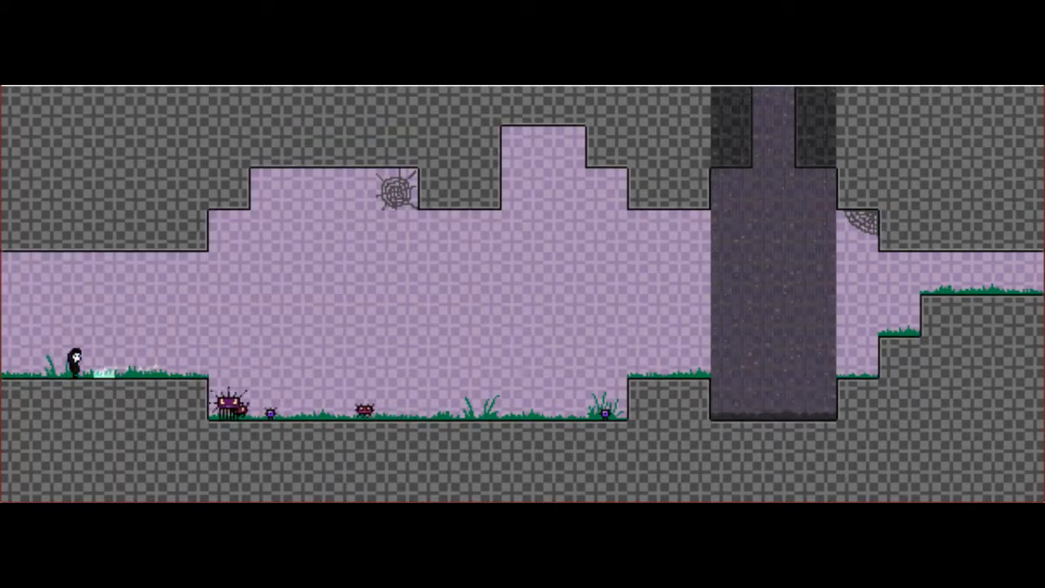
{"action": "key", "text": "Right"}
{"action": "key", "text": "Up"}
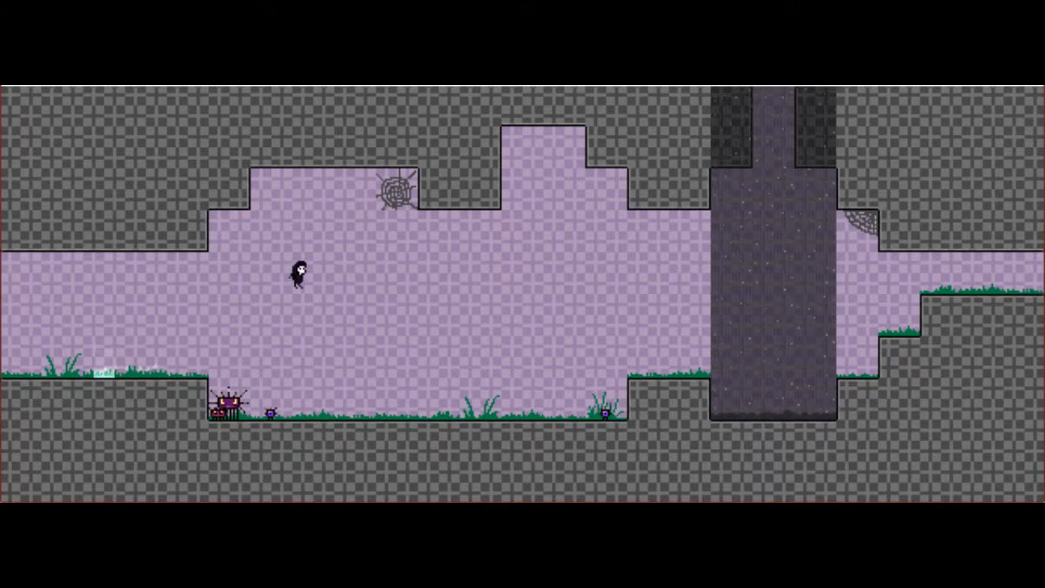
{"action": "key", "text": "Right"}
{"action": "key", "text": "Up"}
{"action": "key", "text": "Right"}
Leap up the dark waterfall shaft, climb the steps, and continue into the teal tunnels
{"action": "key", "text": "Up"}
{"action": "key", "text": "Right"}
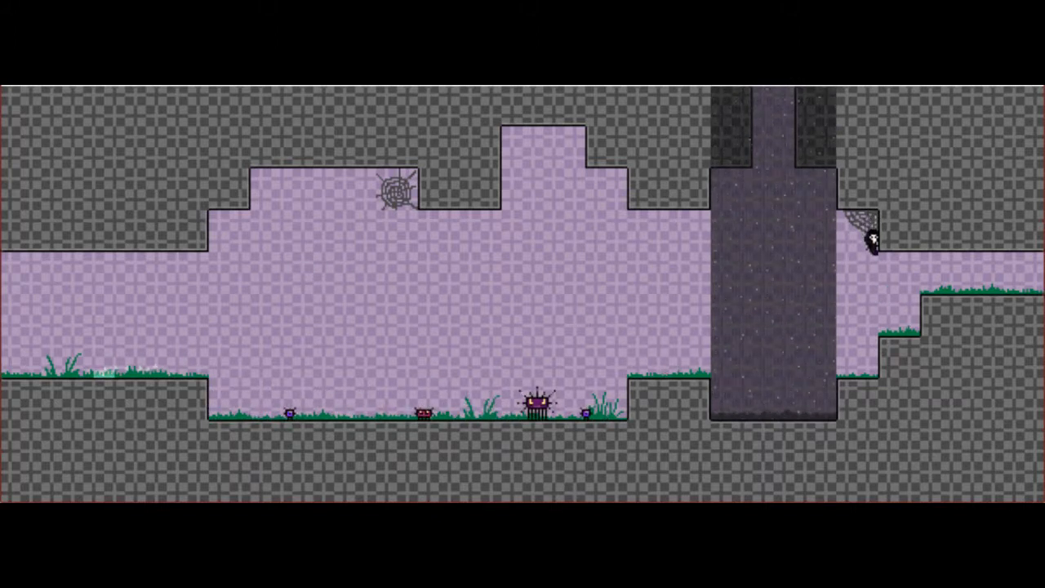
{"action": "key", "text": "Right"}
{"action": "key", "text": "Up"}
{"action": "key", "text": "Right"}
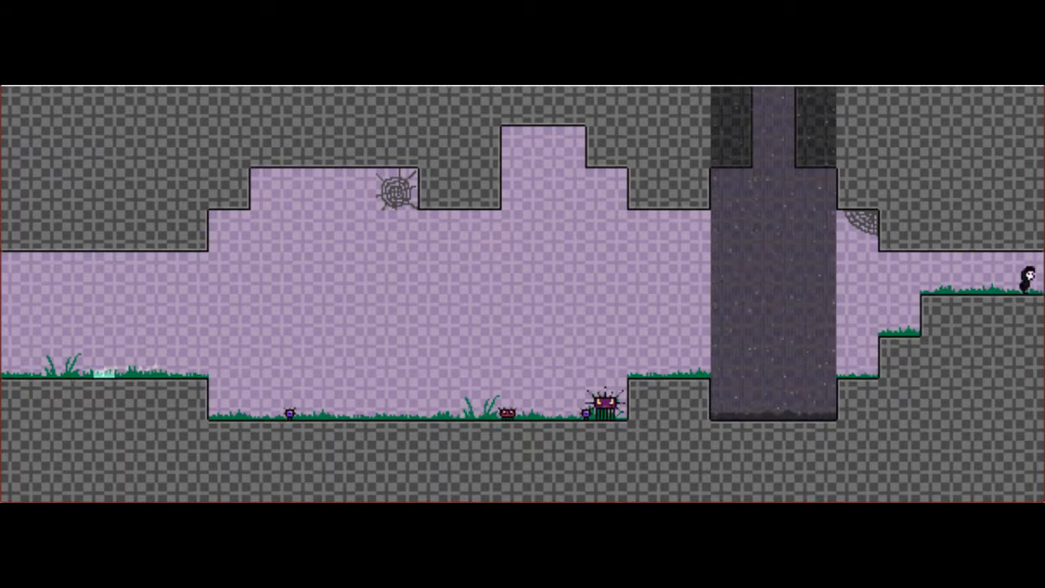
{"action": "key", "text": "Right"}
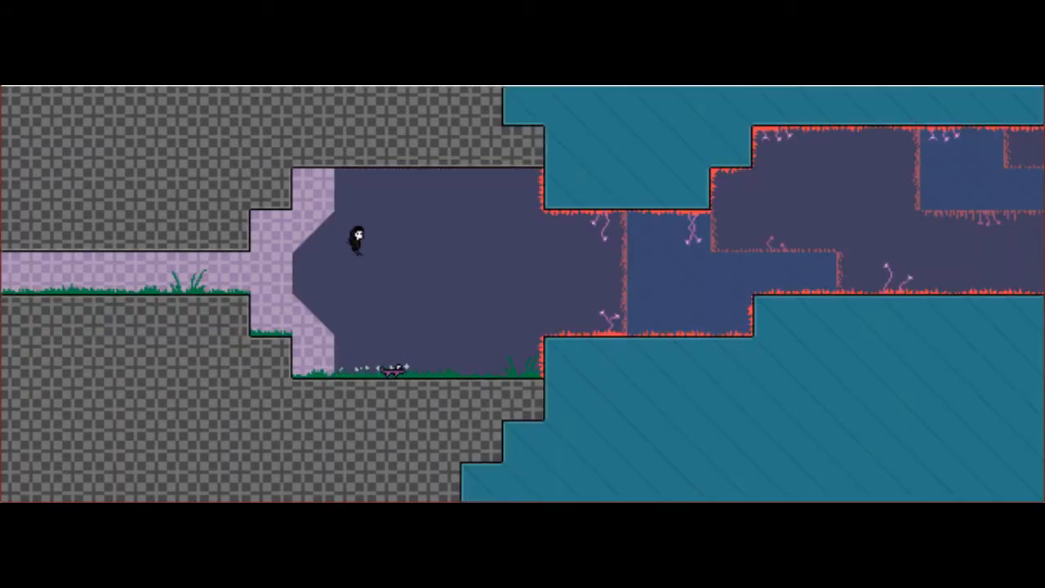
Run right through the tunnel rooms past the waterfall
{"action": "key", "text": "Right"}
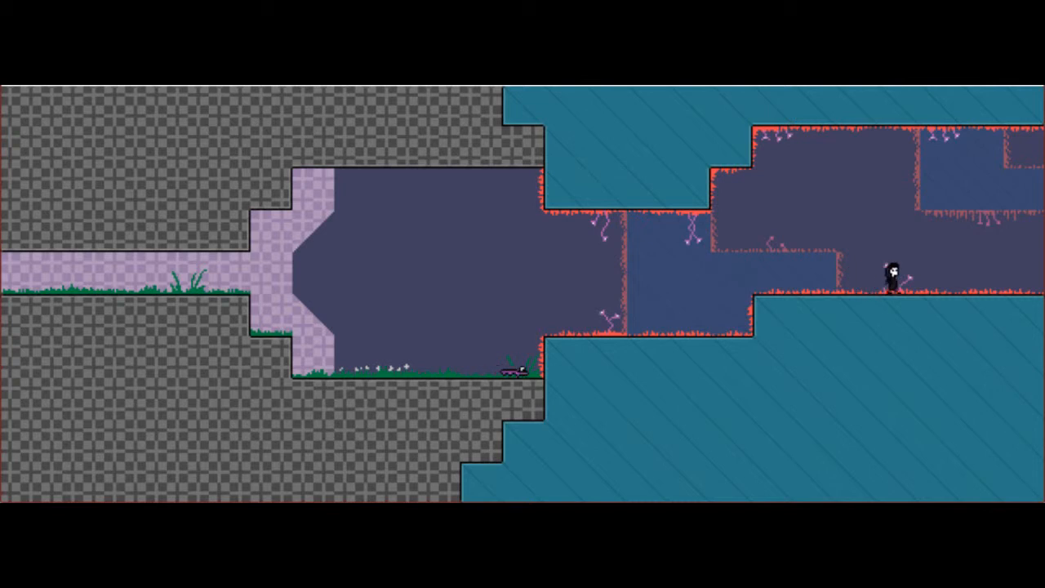
{"action": "key", "text": "Right"}
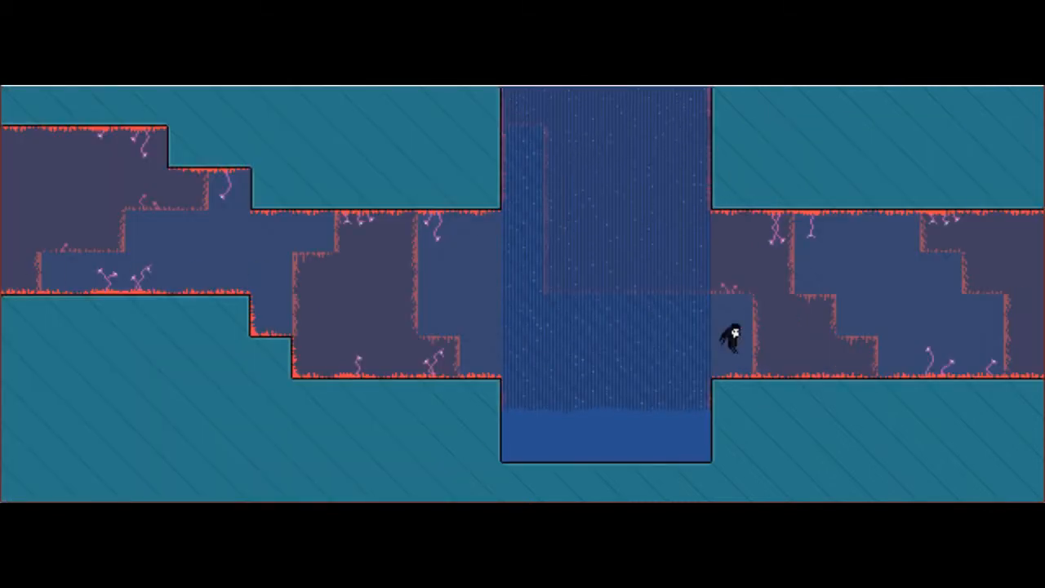
{"action": "key", "text": "Right"}
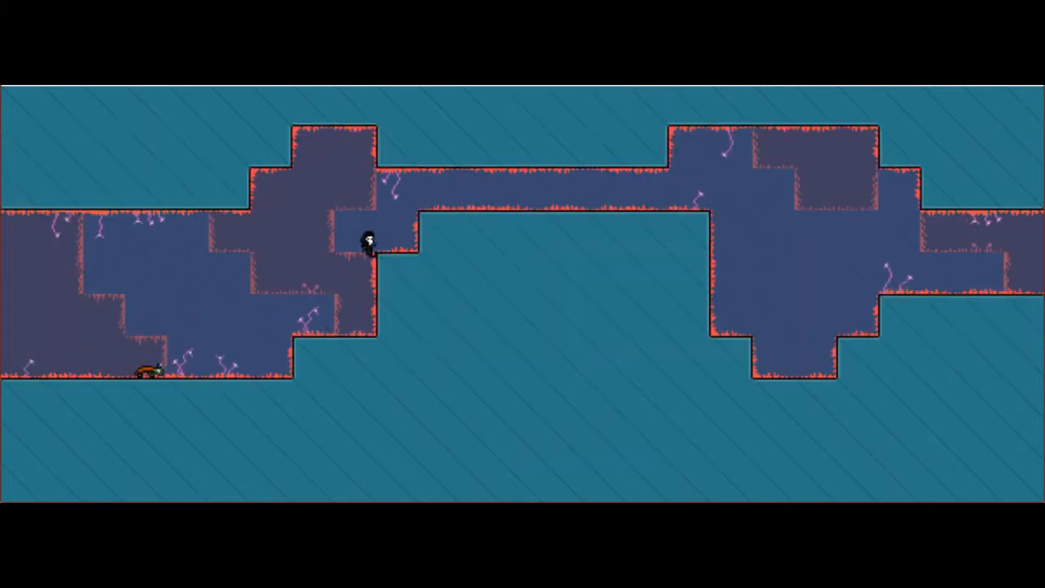
{"action": "key", "text": "Right"}
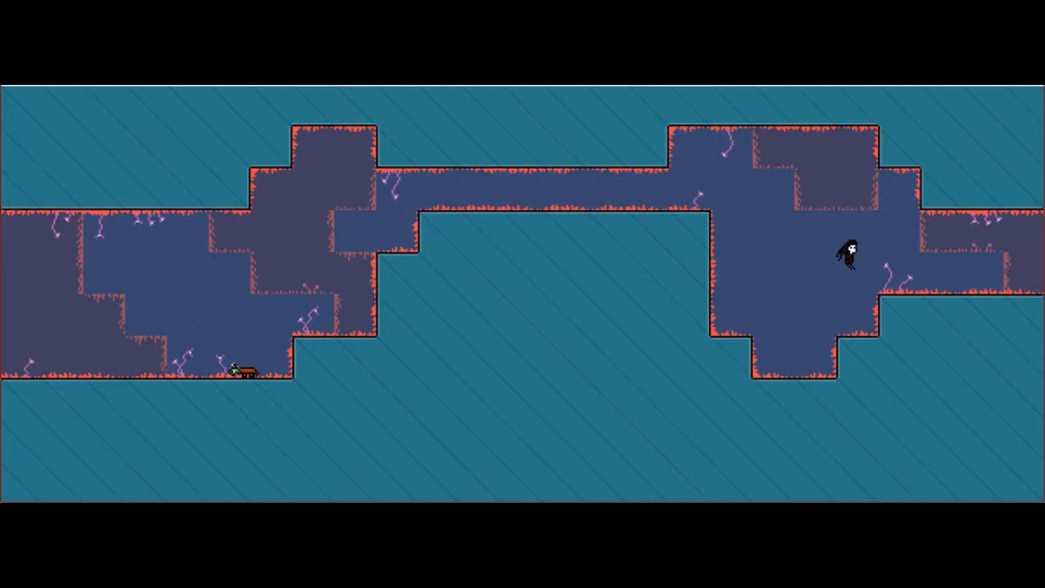
Continue down the corridor into the chamber with the floating eye orb
{"action": "key", "text": "Right"}
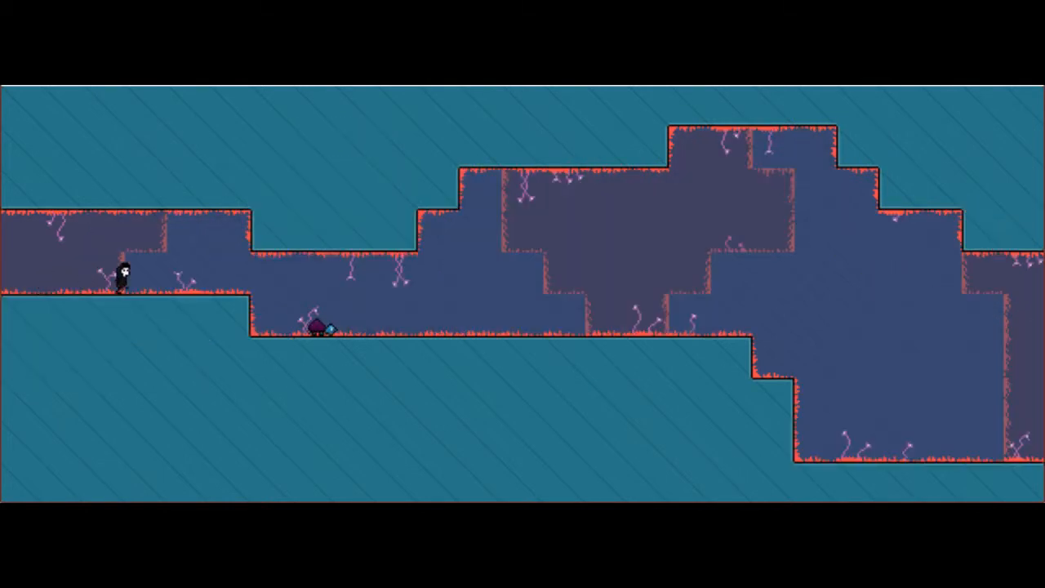
{"action": "key", "text": "Right"}
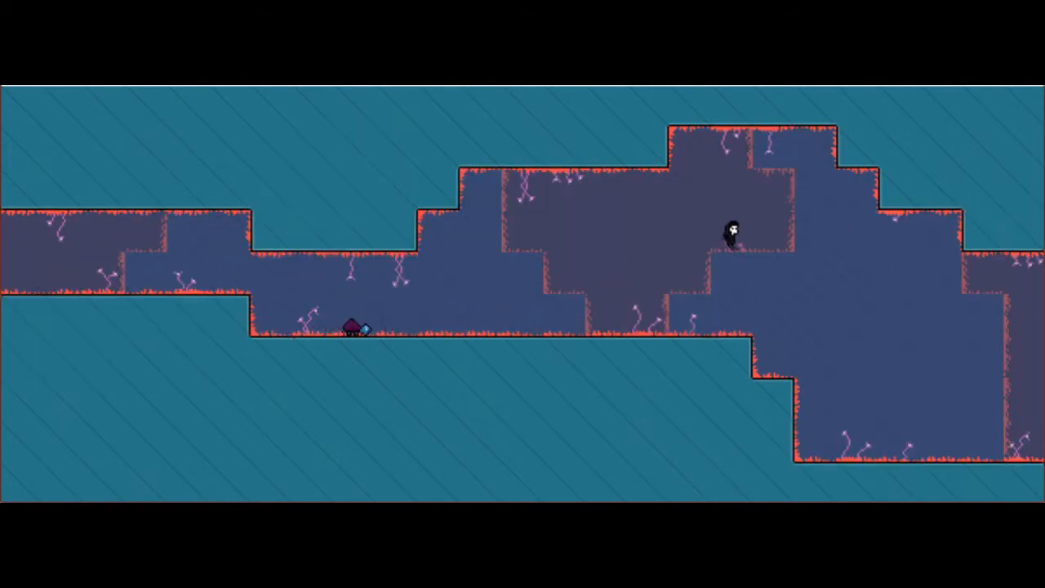
{"action": "key", "text": "Right"}
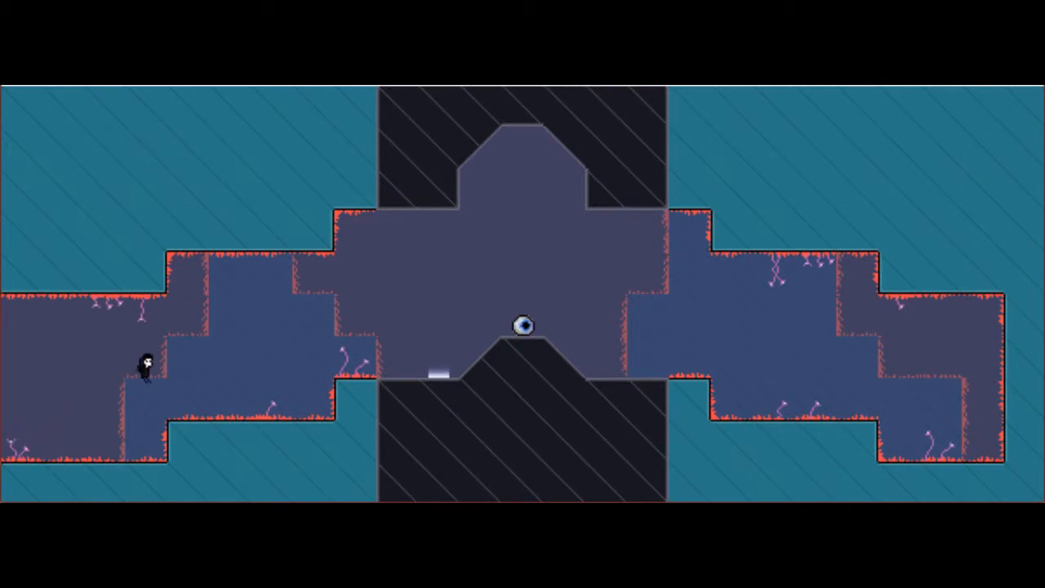
Cross the chamber, turn back and collect the floating eye orb on the central hill
{"action": "key", "text": "Right"}
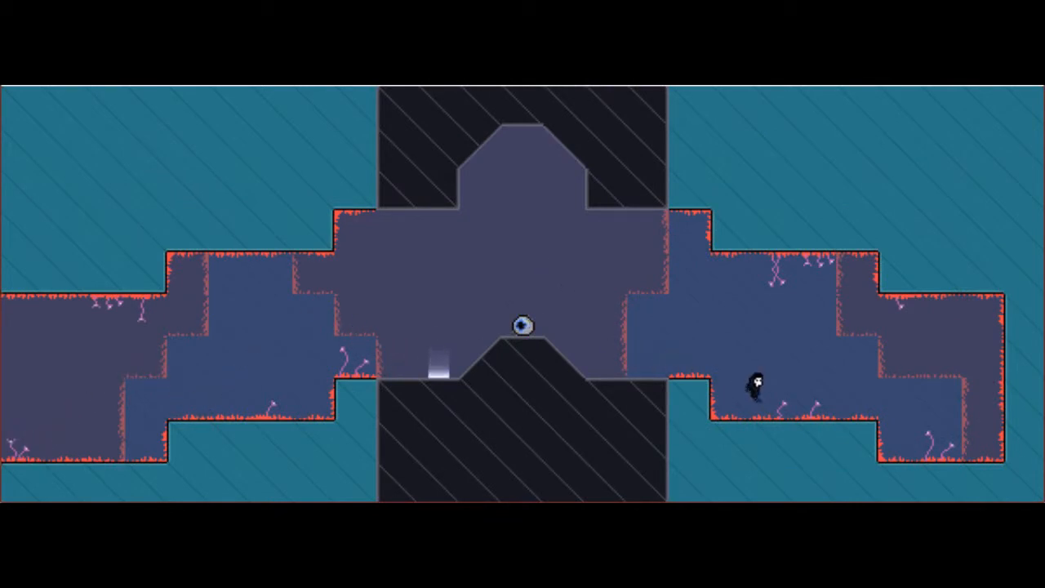
{"action": "key", "text": "Left"}
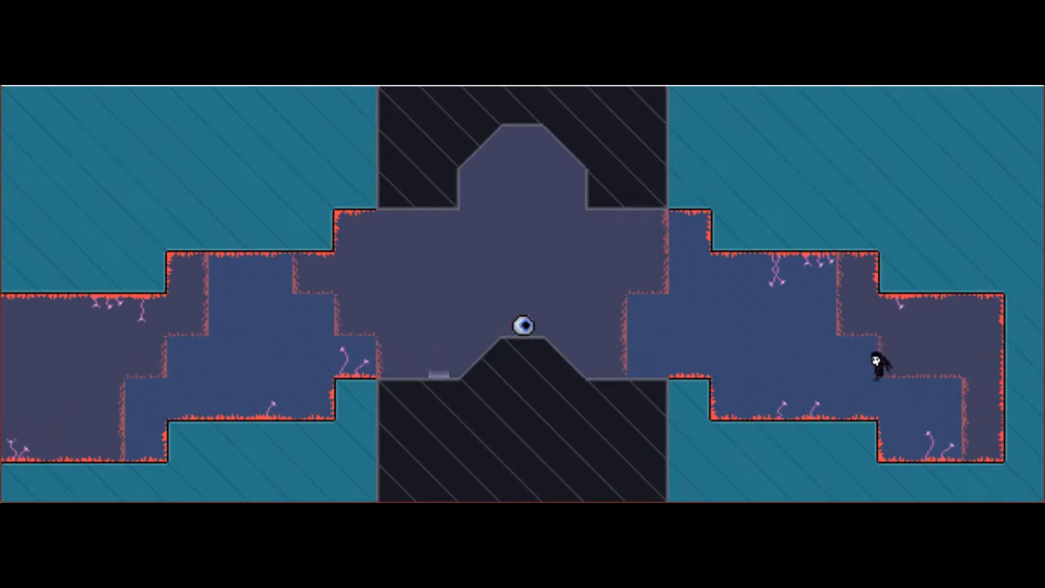
{"action": "key", "text": "Left"}
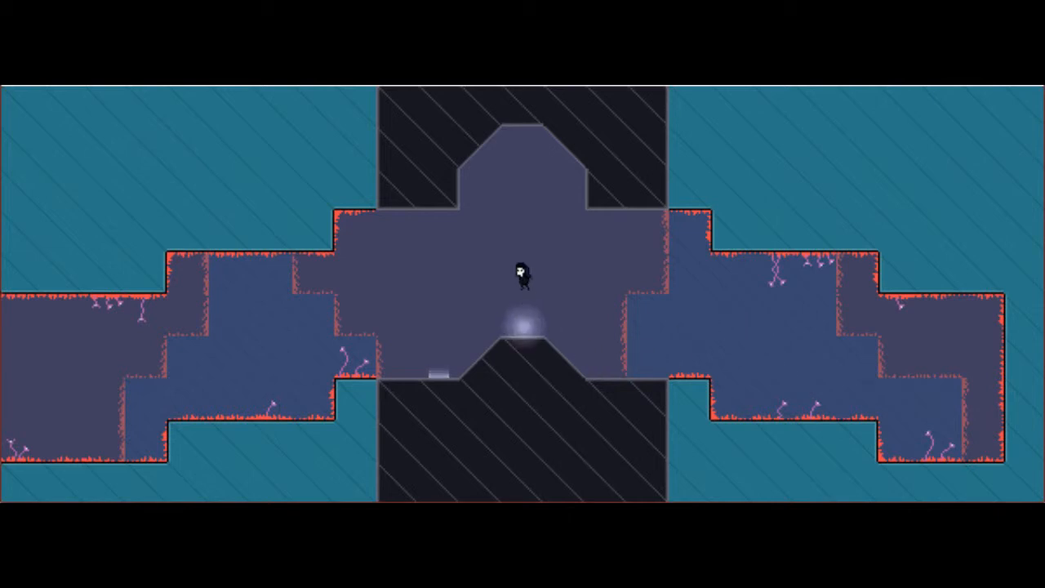
Descend left off the hill to the lower platform and exit into the ghost corridor
{"action": "key", "text": "Left"}
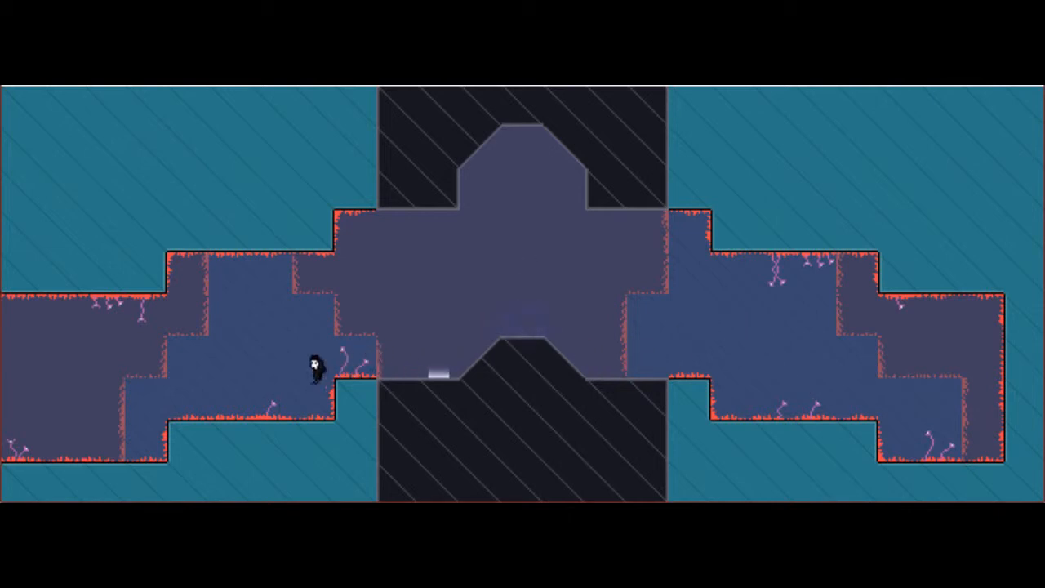
{"action": "key", "text": "Left"}
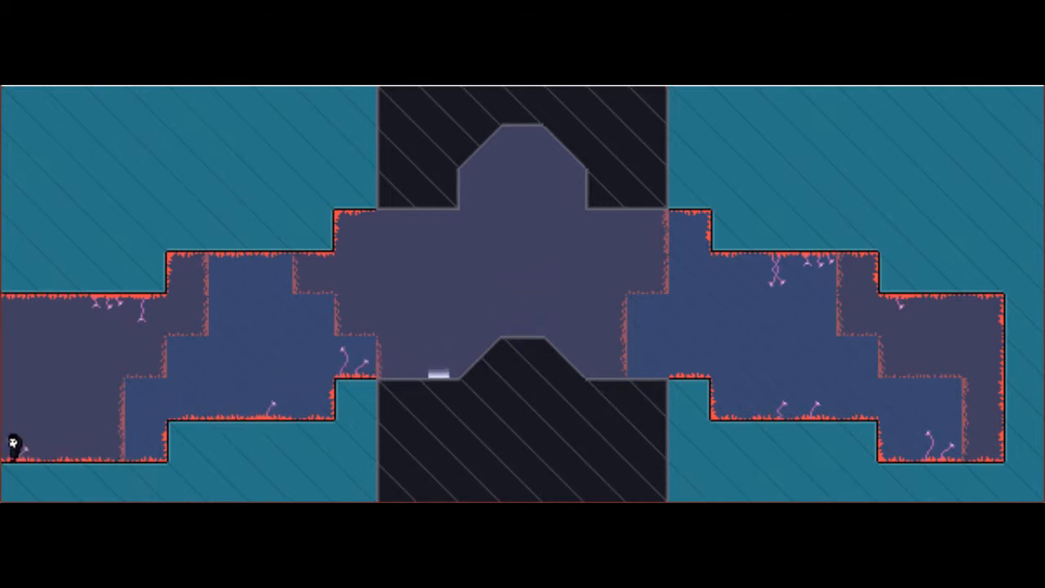
{"action": "key", "text": "Left"}
{"action": "key", "text": "Left"}
{"action": "key", "text": "Left"}
{"action": "key", "text": "Left"}
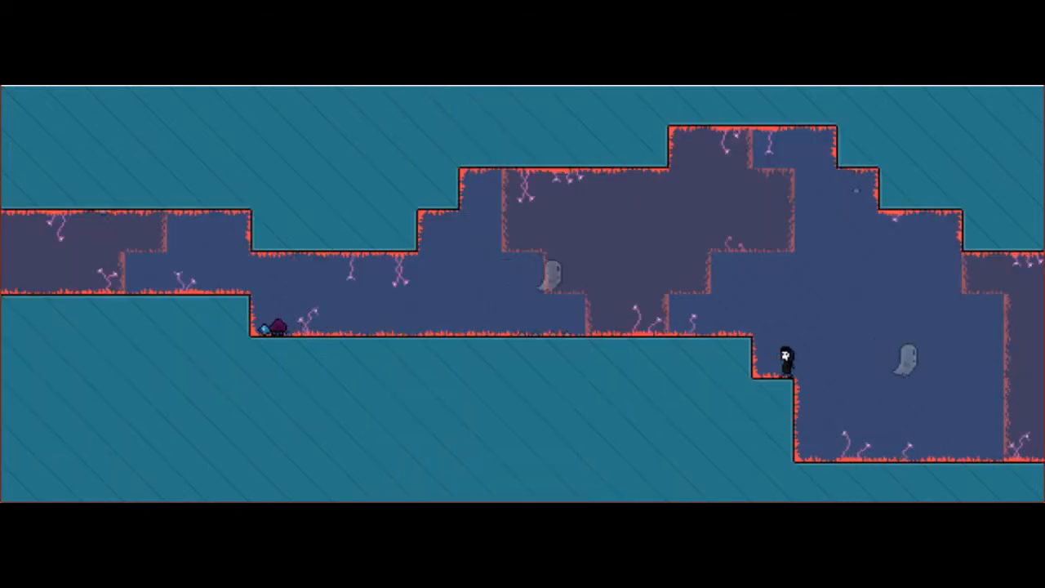
{"action": "key", "text": "Left"}
{"action": "key", "text": "Left"}
Walk left along the corridor floor, up the steps and into the next cave room
{"action": "key", "text": "Down"}
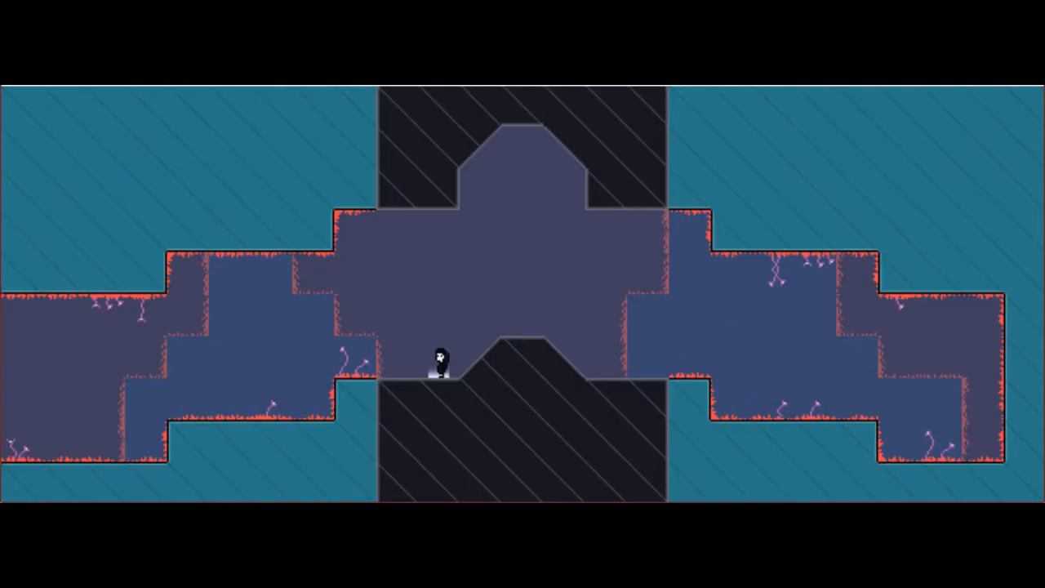
{"action": "key", "text": "Left"}
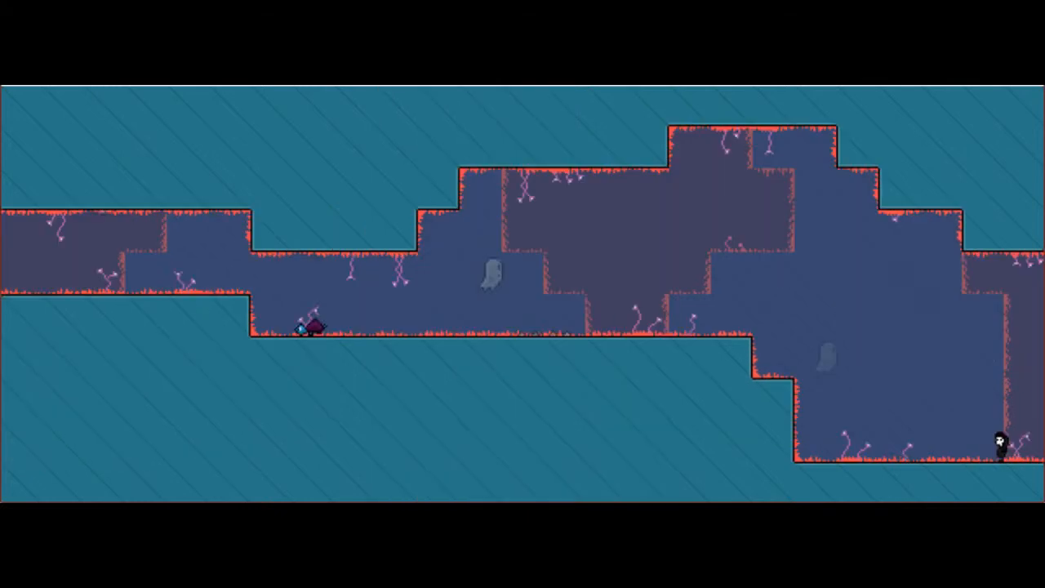
{"action": "key", "text": "Left"}
{"action": "key", "text": "Left"}
{"action": "key", "text": "Left"}
{"action": "key", "text": "Left"}
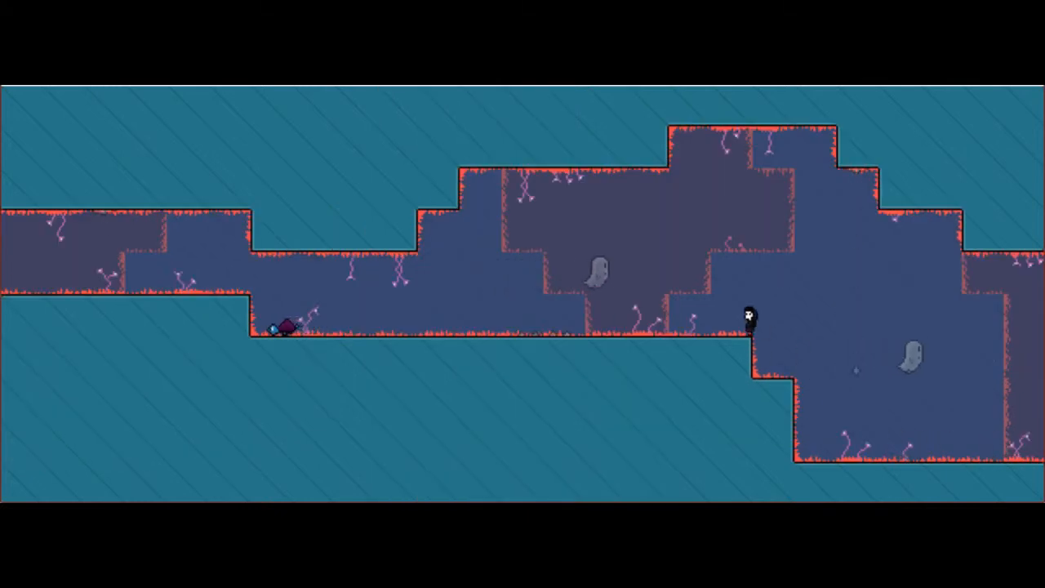
{"action": "key", "text": "Left"}
{"action": "key", "text": "Left"}
{"action": "key", "text": "Left"}
{"action": "key", "text": "Left"}
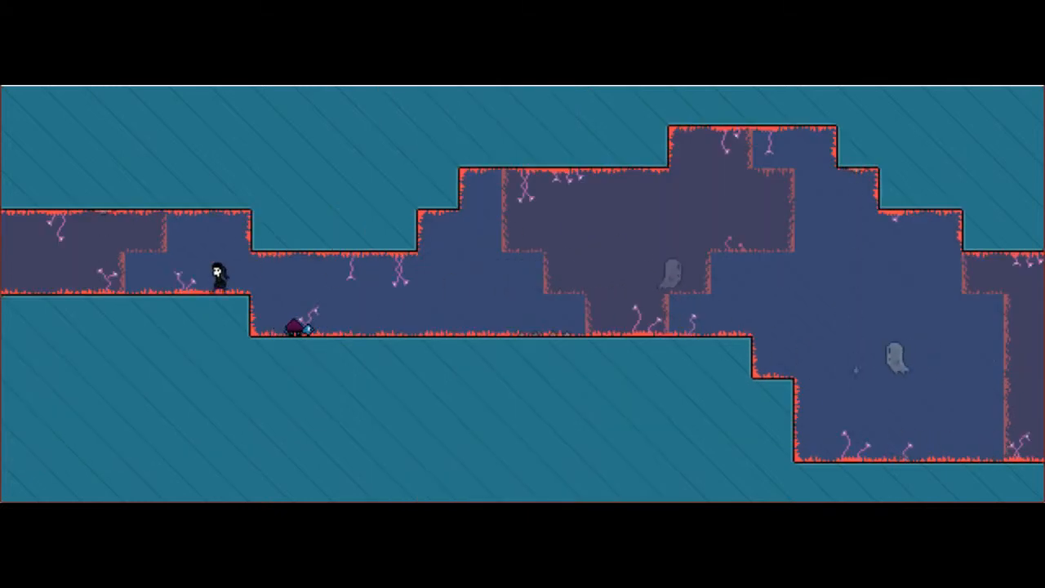
{"action": "key", "text": "Left"}
{"action": "key", "text": "Left"}
{"action": "key", "text": "Left"}
{"action": "key", "text": "Left"}
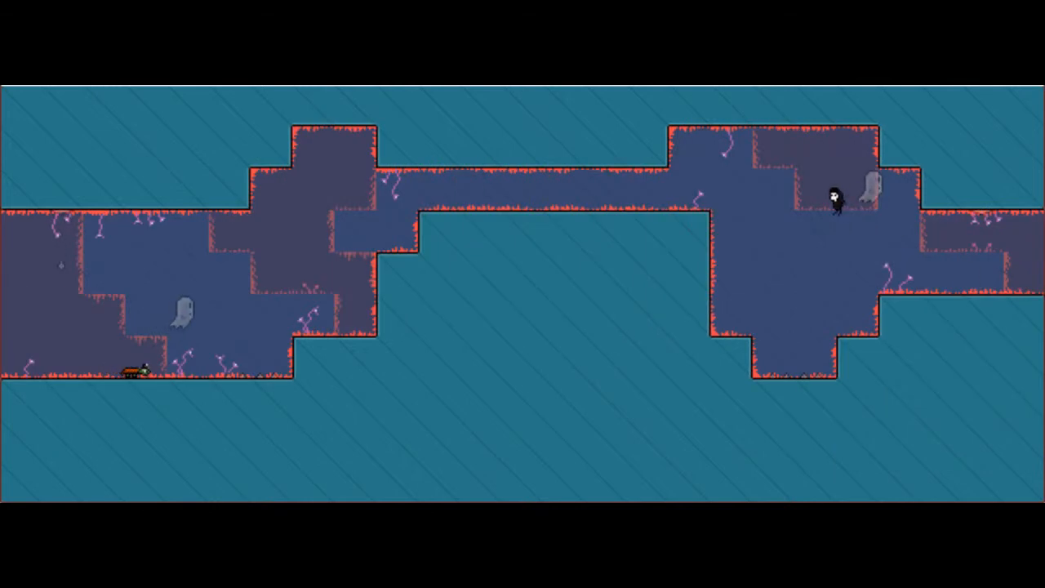
Climb through the corridor, drop to the lower floor and swim up the waterfall
{"action": "key", "text": "Left"}
{"action": "key", "text": "Left"}
{"action": "key", "text": "Left"}
{"action": "key", "text": "Left"}
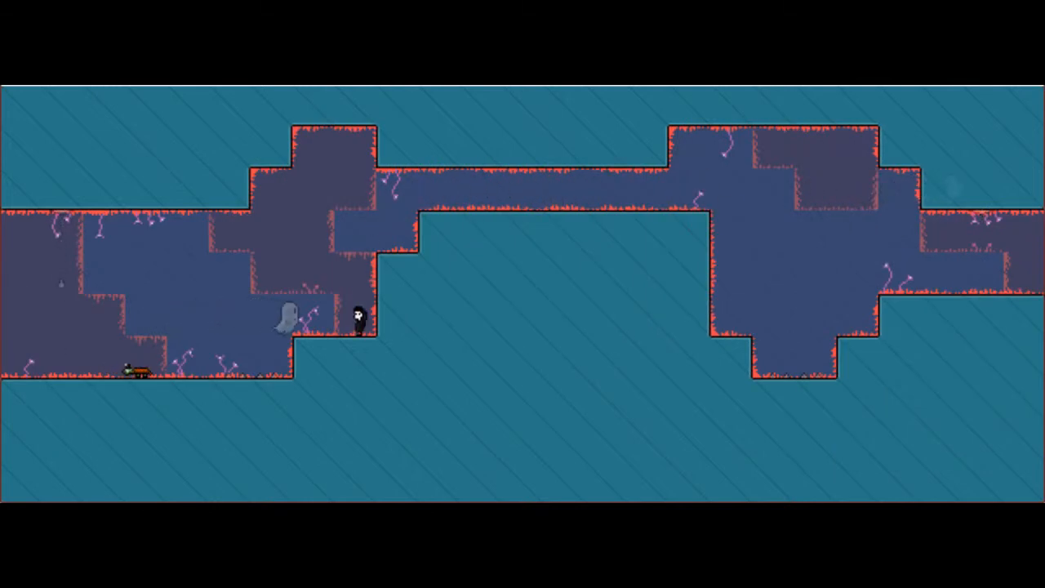
{"action": "key", "text": "Left"}
{"action": "key", "text": "Left"}
{"action": "key", "text": "Left"}
{"action": "key", "text": "Left"}
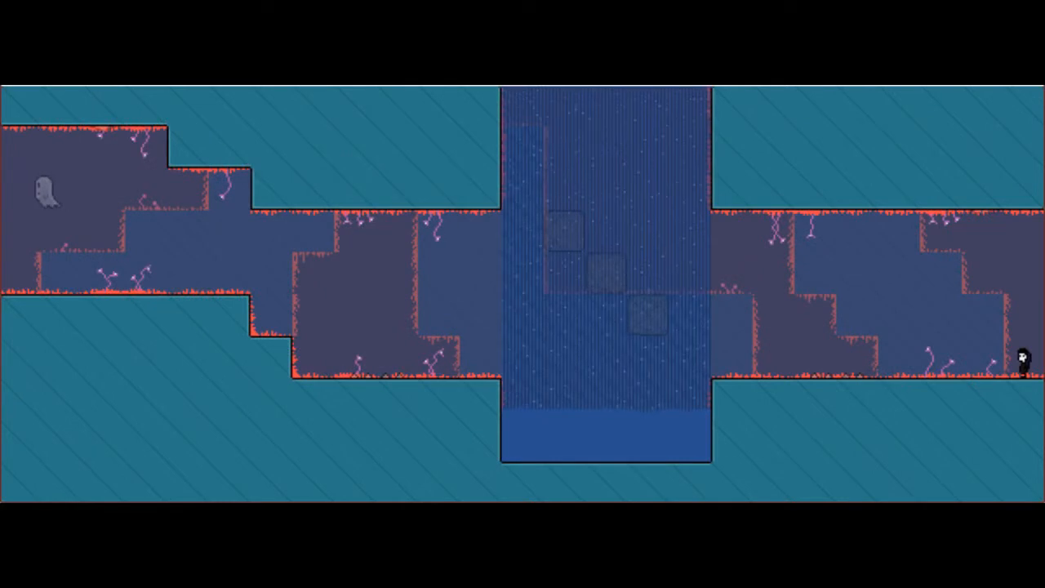
{"action": "key", "text": "Left"}
{"action": "key", "text": "Left"}
{"action": "key", "text": "Left"}
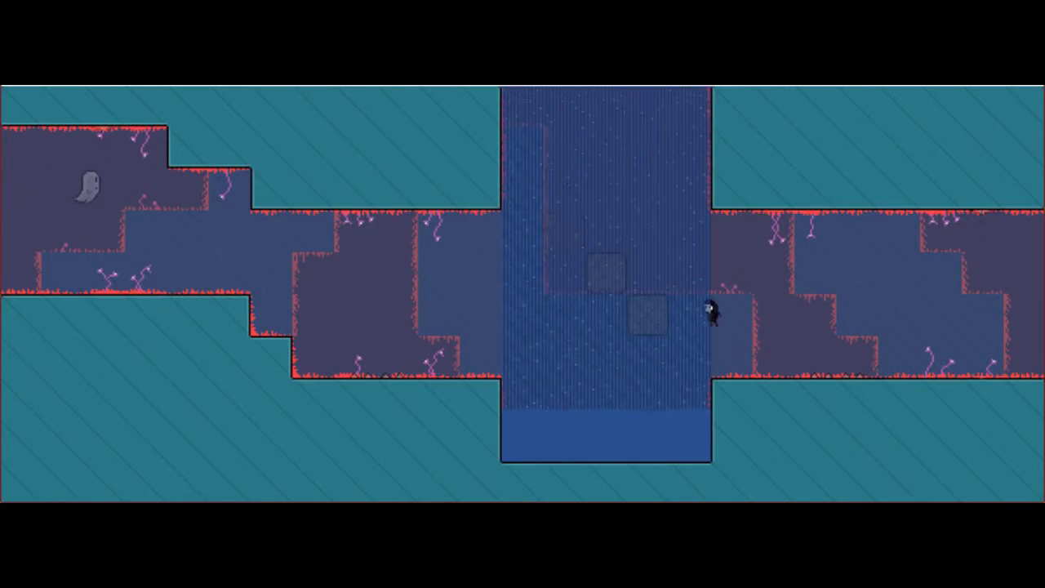
{"action": "key", "text": "Left"}
{"action": "key", "text": "Left"}
{"action": "key", "text": "Up"}
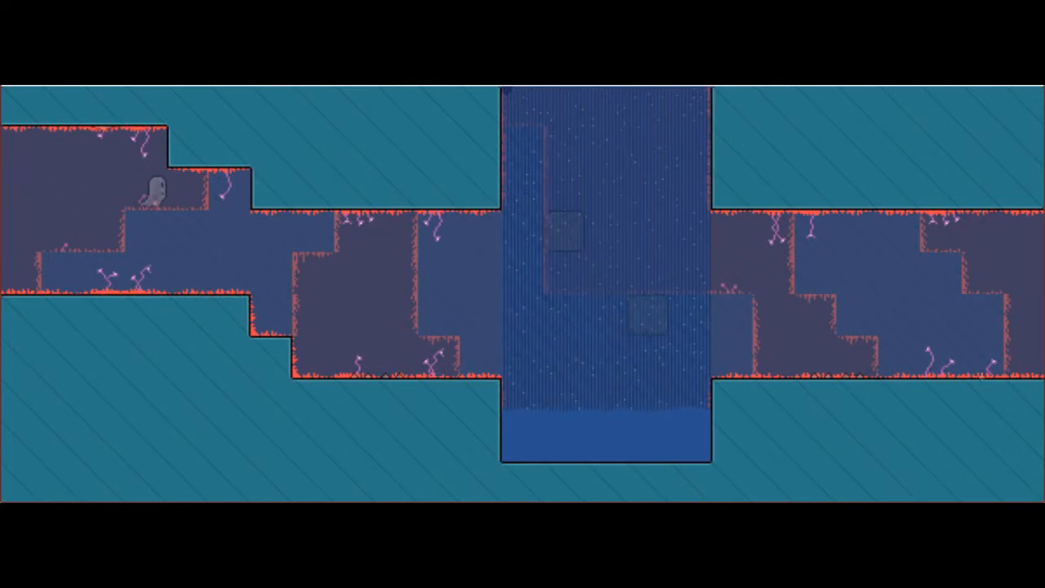
Climb the central block in the upper chamber, then fall back down the water column
{"action": "key", "text": "Up"}
{"action": "key", "text": "Up"}
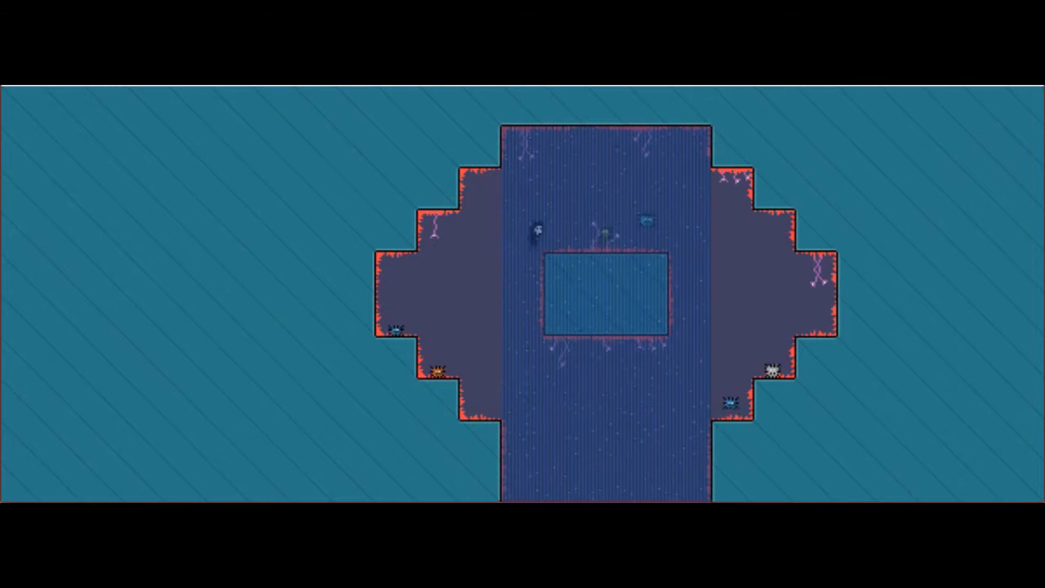
{"action": "key", "text": "Right"}
{"action": "key", "text": "Right"}
{"action": "key", "text": "Left"}
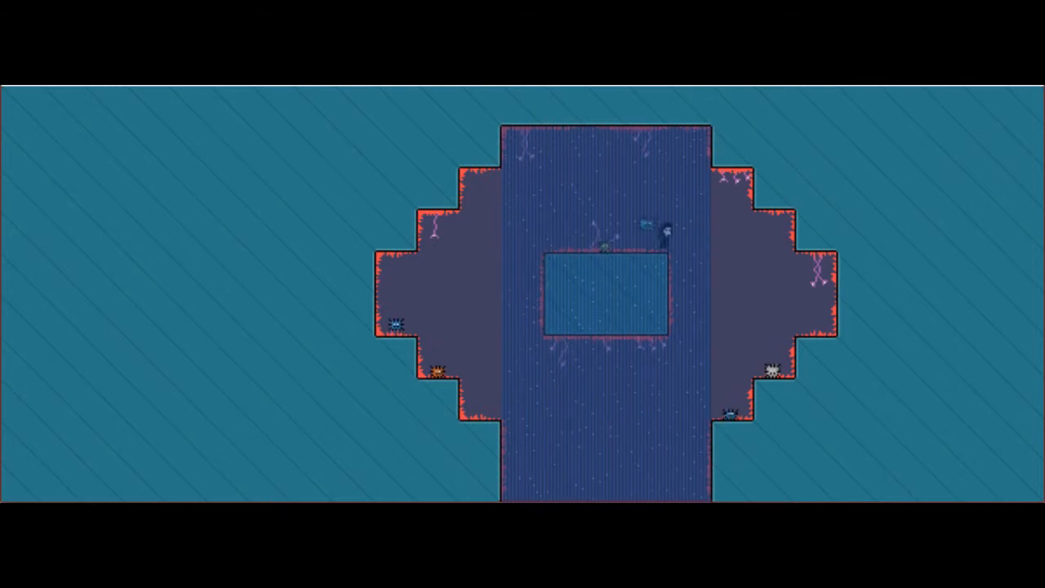
{"action": "key", "text": "Right"}
{"action": "key", "text": "Down"}
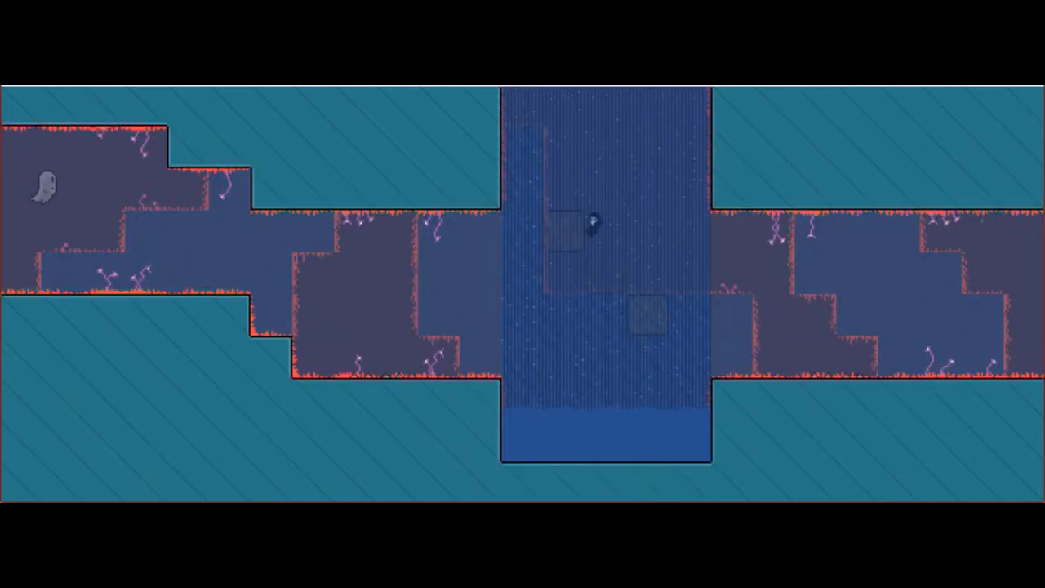
{"action": "key", "text": "Left"}
Leave the water and head left up the steps through the corridor
{"action": "key", "text": "Down"}
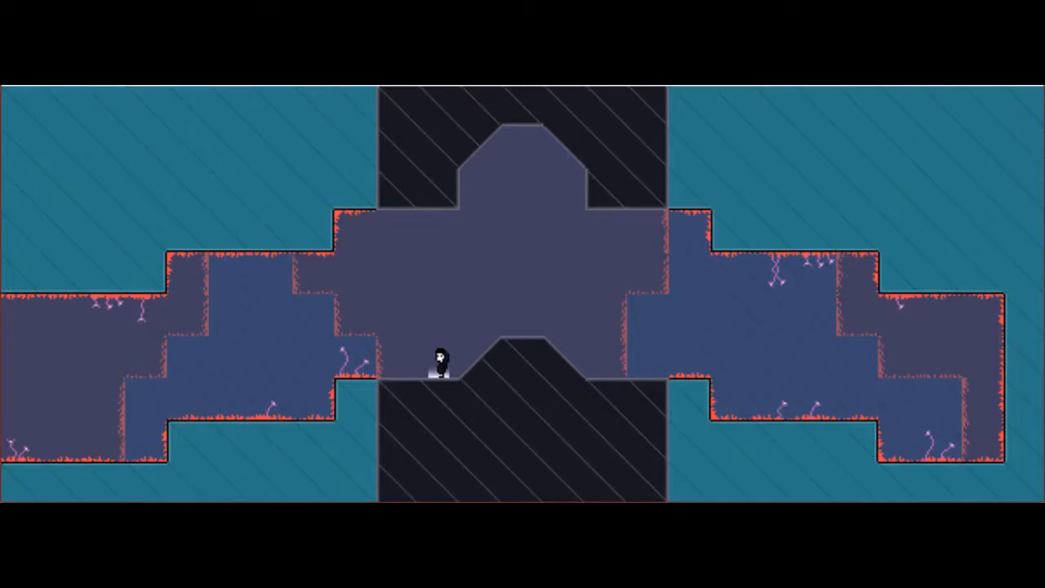
{"action": "key", "text": "Left"}
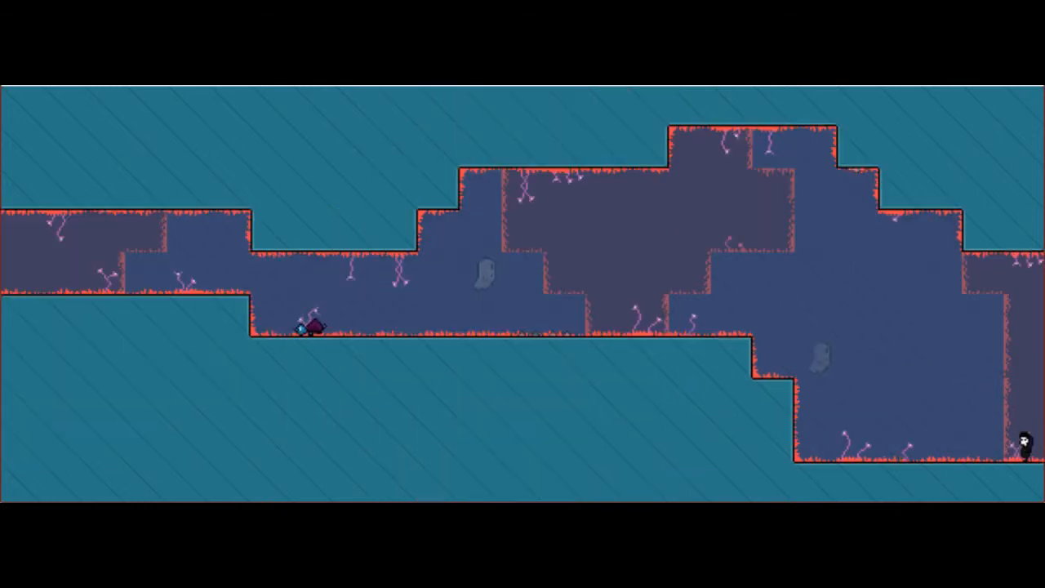
{"action": "key", "text": "Left"}
{"action": "key", "text": "Up"}
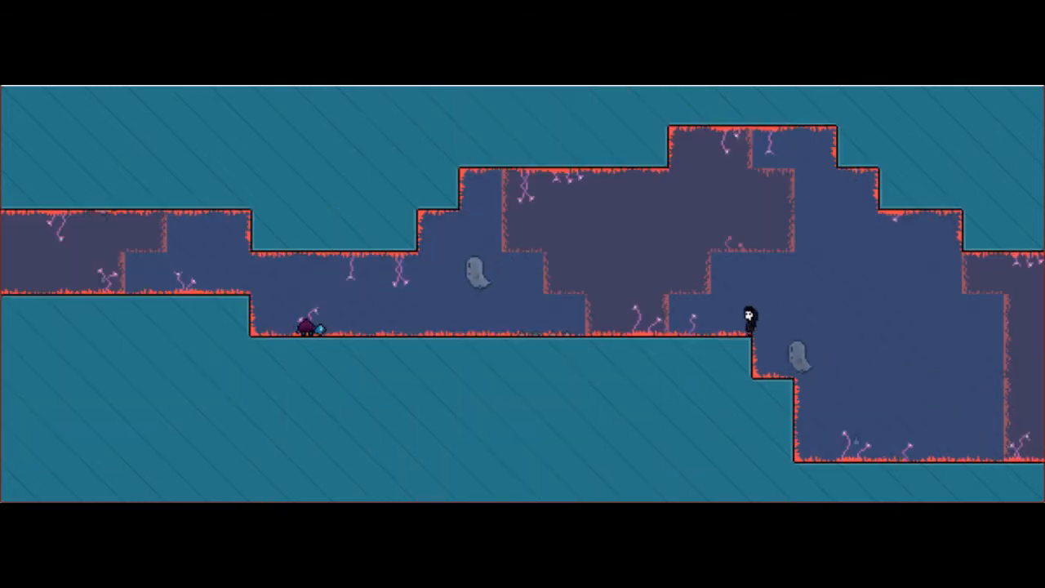
{"action": "key", "text": "Left"}
{"action": "key", "text": "Up"}
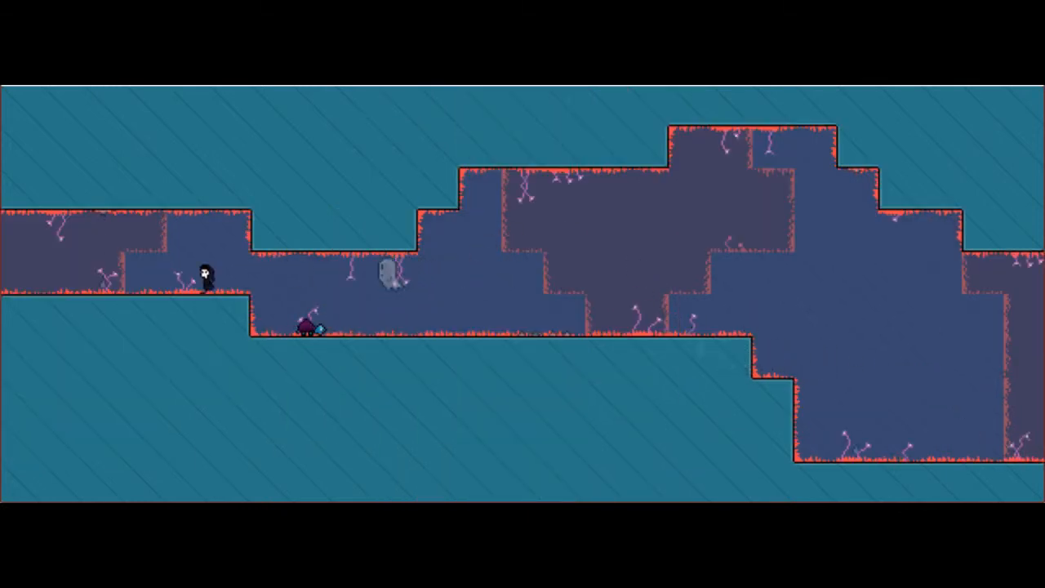
Continue left along the upper corridor, drop down and enter the next room
{"action": "key", "text": "Left"}
{"action": "key", "text": "Left"}
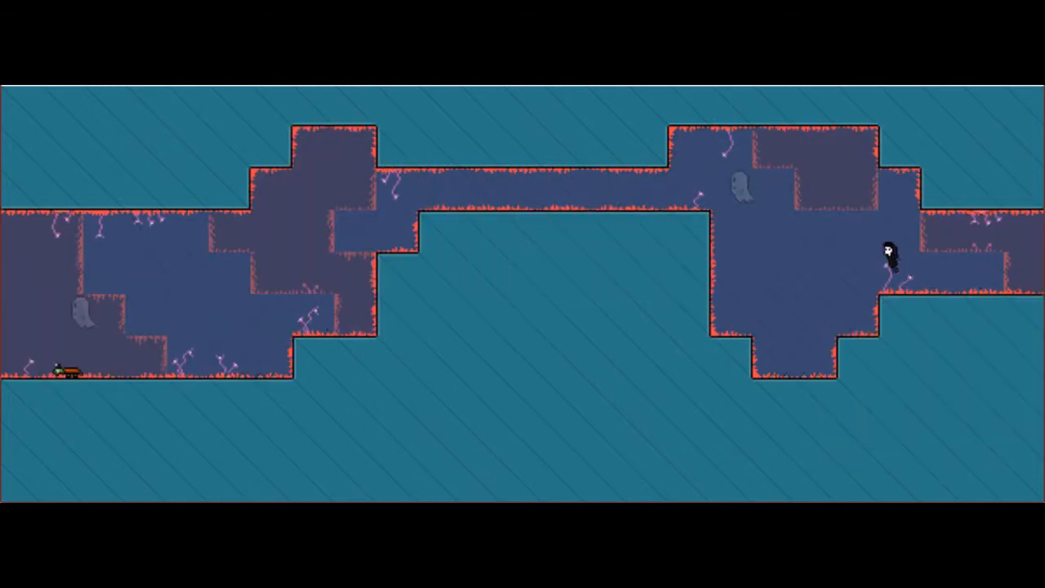
{"action": "key", "text": "Left"}
{"action": "key", "text": "Left"}
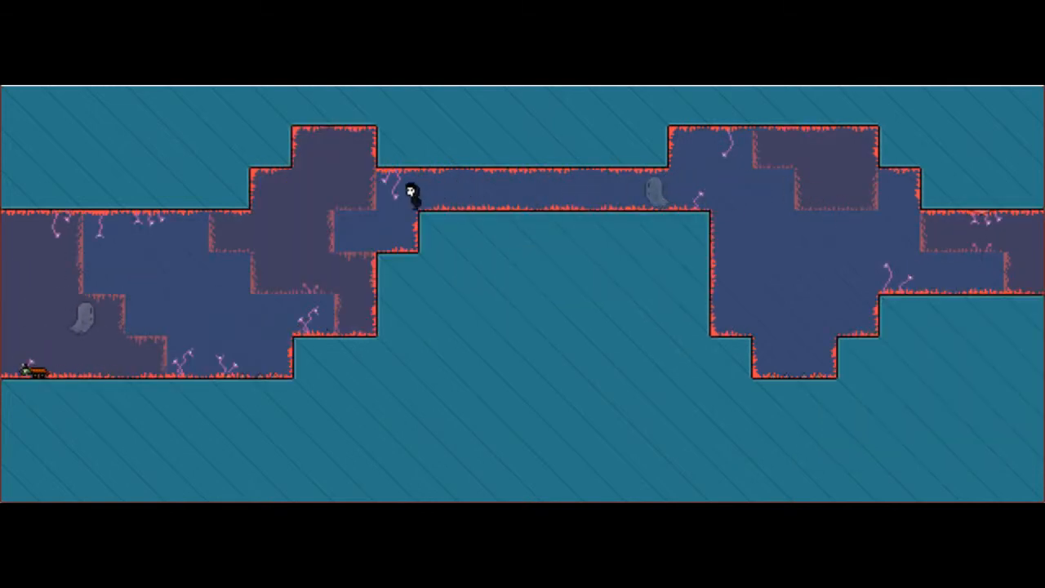
{"action": "key", "text": "Left"}
{"action": "key", "text": "Left"}
{"action": "key", "text": "Left"}
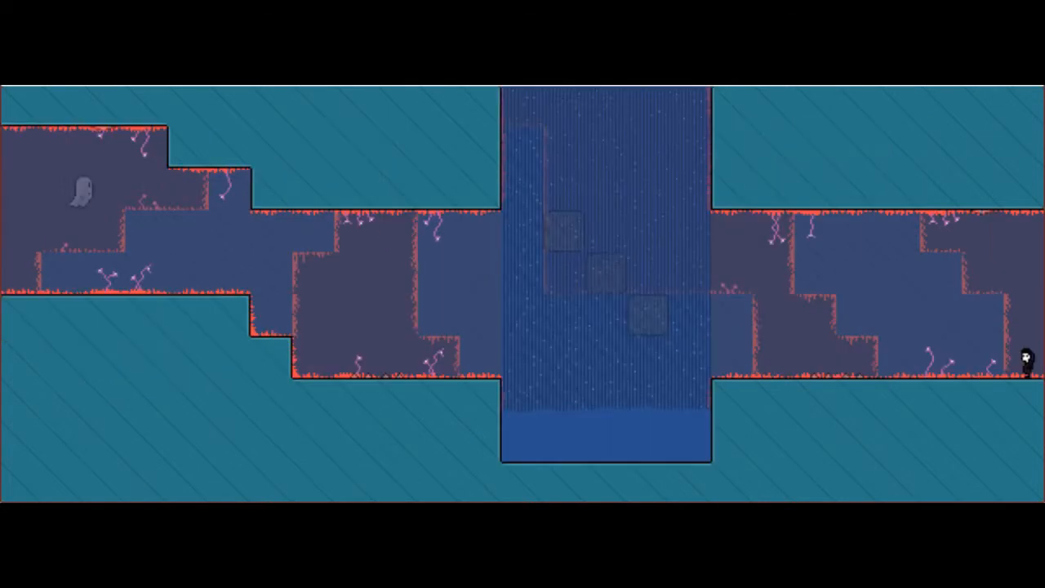
Jump up the stairs to the water column and swim up and left through it
{"action": "key", "text": "Left"}
{"action": "key", "text": "Left"}
{"action": "key", "text": "Left"}
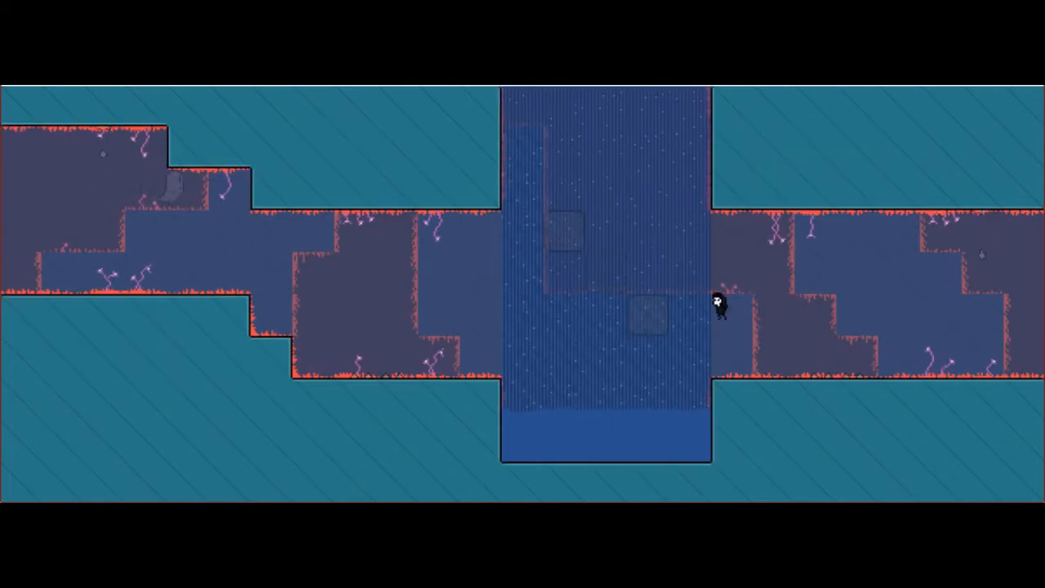
{"action": "key", "text": "Left"}
{"action": "key", "text": "Left"}
{"action": "key", "text": "Up"}
{"action": "key", "text": "Left"}
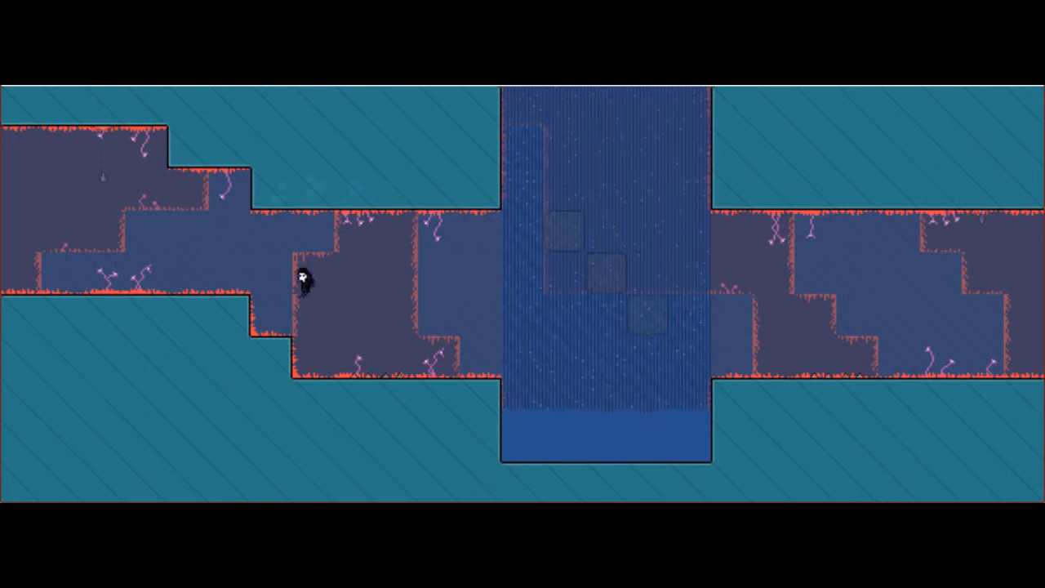
Leave the room left and walk across toward the water
{"action": "key", "text": "Left"}
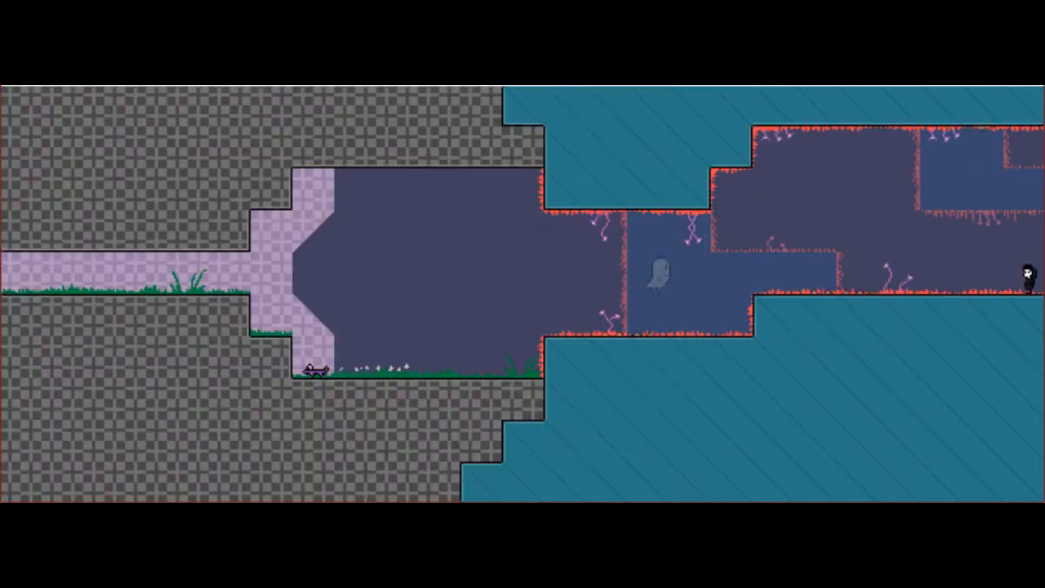
{"action": "key", "text": "Left"}
{"action": "key", "text": "Left"}
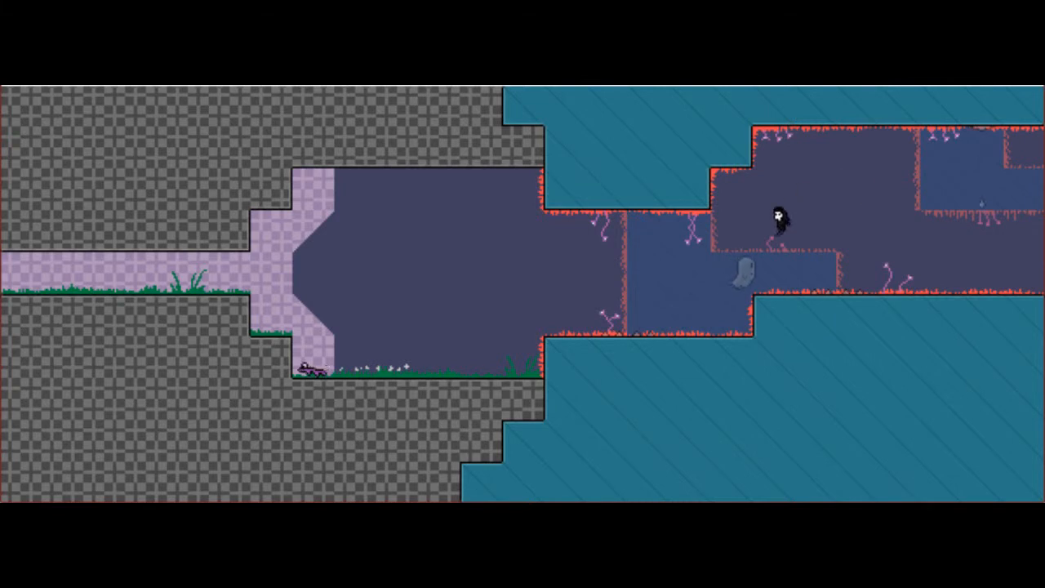
{"action": "key", "text": "Left"}
{"action": "key", "text": "Left"}
{"action": "key", "text": "Left"}
{"action": "key", "text": "Left"}
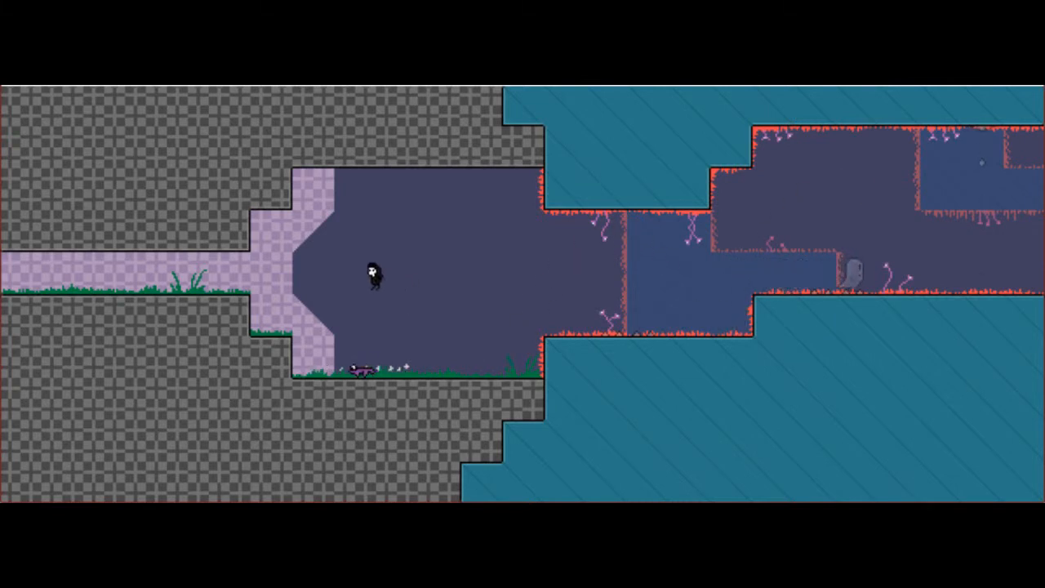
{"action": "key", "text": "Left"}
{"action": "key", "text": "Left"}
{"action": "key", "text": "Left"}
{"action": "key", "text": "Left"}
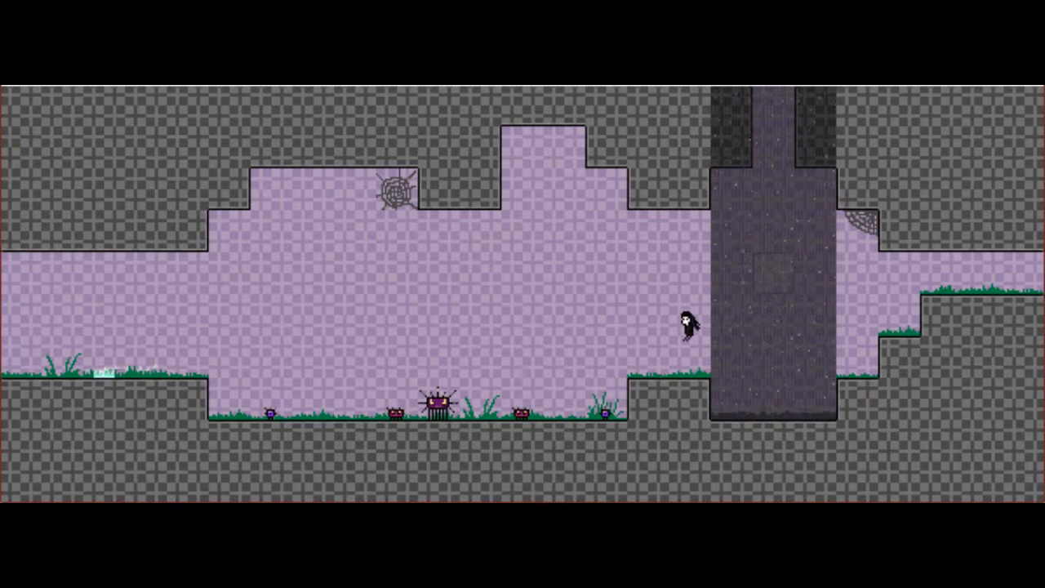
Walk left across the purple spider cavern toward the graveyard
{"action": "key", "text": "Left"}
{"action": "key", "text": "Left"}
{"action": "key", "text": "Left"}
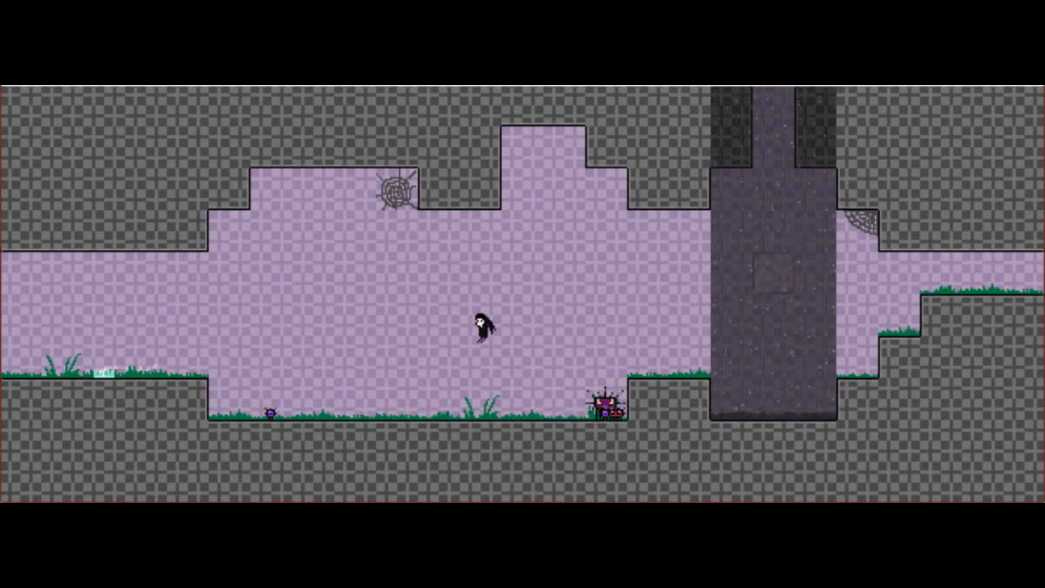
{"action": "key", "text": "Left"}
{"action": "key", "text": "Left"}
{"action": "key", "text": "Left"}
{"action": "key", "text": "Left"}
{"action": "key", "text": "Left"}
{"action": "key", "text": "Left"}
Enter the graveyard and climb up the tombstone ledges to the upper path
{"action": "key", "text": "Left"}
{"action": "key", "text": "Left"}
{"action": "key", "text": "Left"}
{"action": "key", "text": "Left"}
{"action": "key", "text": "Left"}
{"action": "key", "text": "Left"}
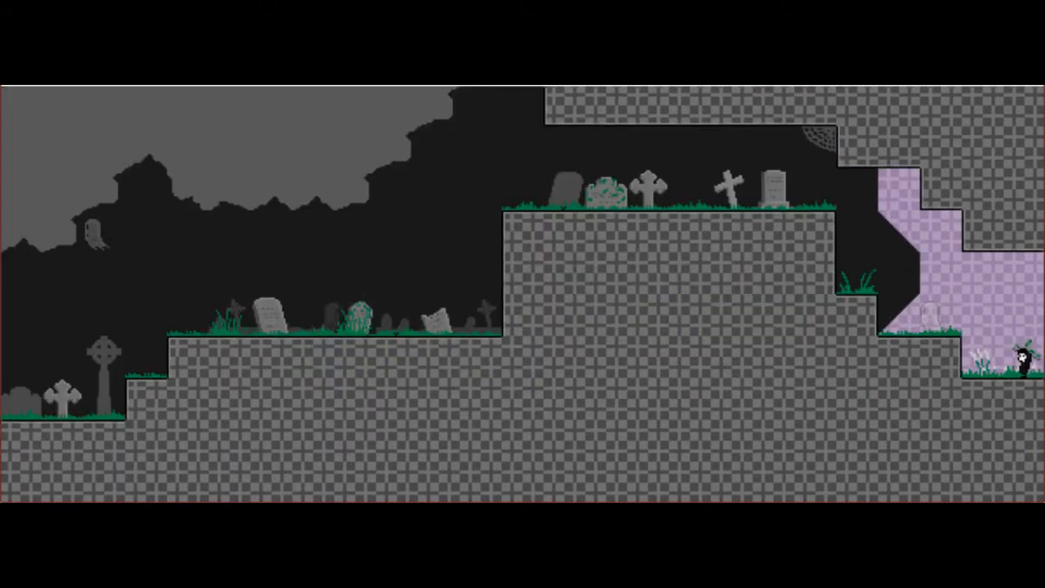
{"action": "key", "text": "Left"}
{"action": "key", "text": "Up"}
{"action": "key", "text": "Left"}
{"action": "key", "text": "Left"}
{"action": "key", "text": "Up"}
{"action": "key", "text": "Left"}
{"action": "key", "text": "Left"}
{"action": "key", "text": "Left"}
{"action": "key", "text": "Up"}
{"action": "key", "text": "Left"}
{"action": "key", "text": "Left"}
{"action": "key", "text": "Left"}
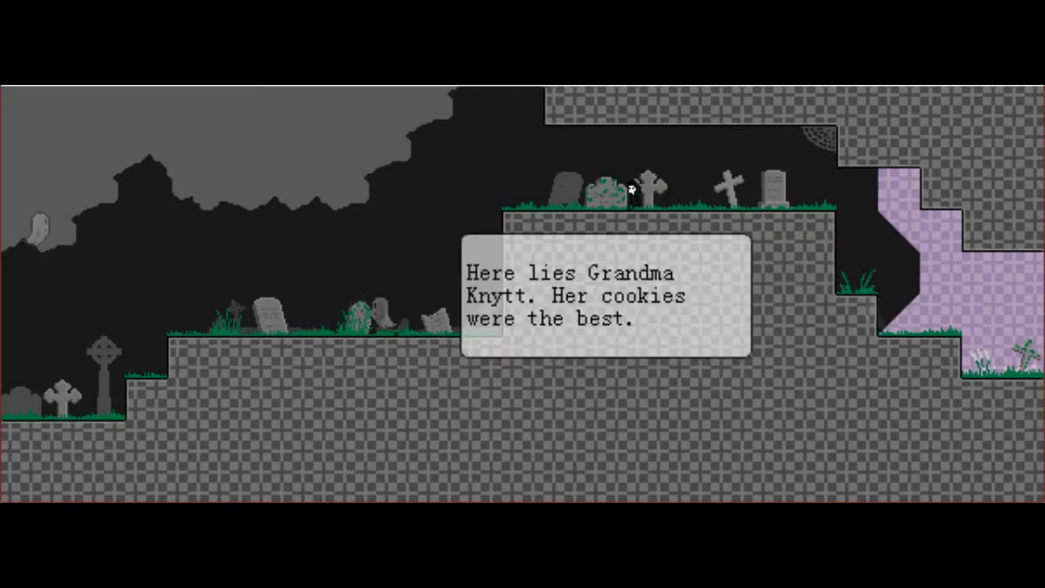
{"action": "key", "text": "Left"}
{"action": "key", "text": "Left"}
{"action": "key", "text": "Left"}
{"action": "key", "text": "Left"}
{"action": "key", "text": "Up"}
{"action": "key", "text": "Left"}
{"action": "key", "text": "Left"}
{"action": "key", "text": "Left"}
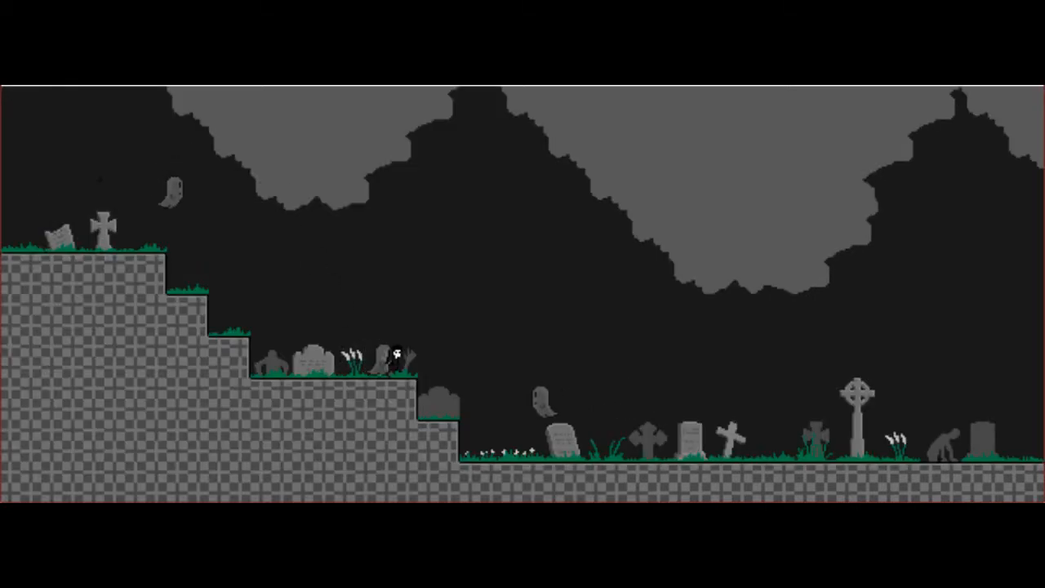
{"action": "key", "text": "Right"}
{"action": "key", "text": "Right"}
{"action": "key", "text": "Right"}
{"action": "key", "text": "Up"}
Move to the next graveyard screen and read the first tombstone's epitaph
{"action": "key", "text": "Left"}
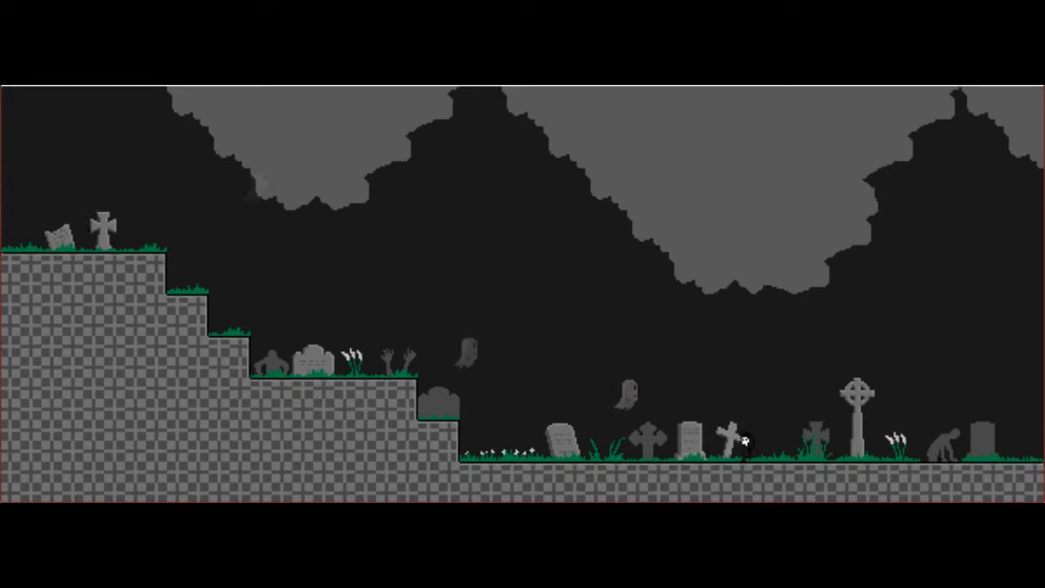
{"action": "key", "text": "Left"}
{"action": "key", "text": "Down"}
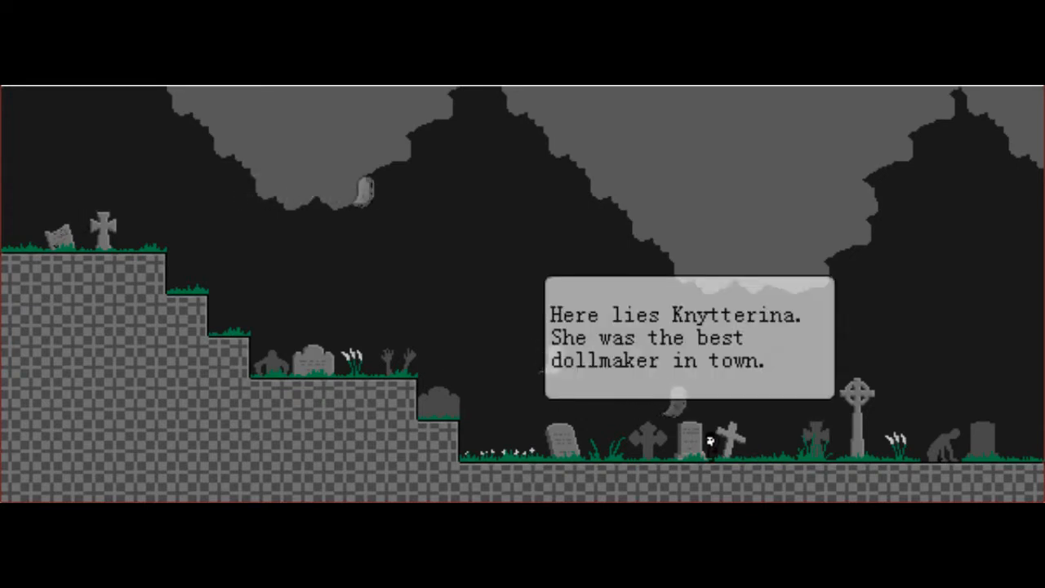
{"action": "key", "text": "Right"}
{"action": "key", "text": "Up"}
Go right a screen and read the Knyttler tombstone's epitaph
{"action": "key", "text": "Right"}
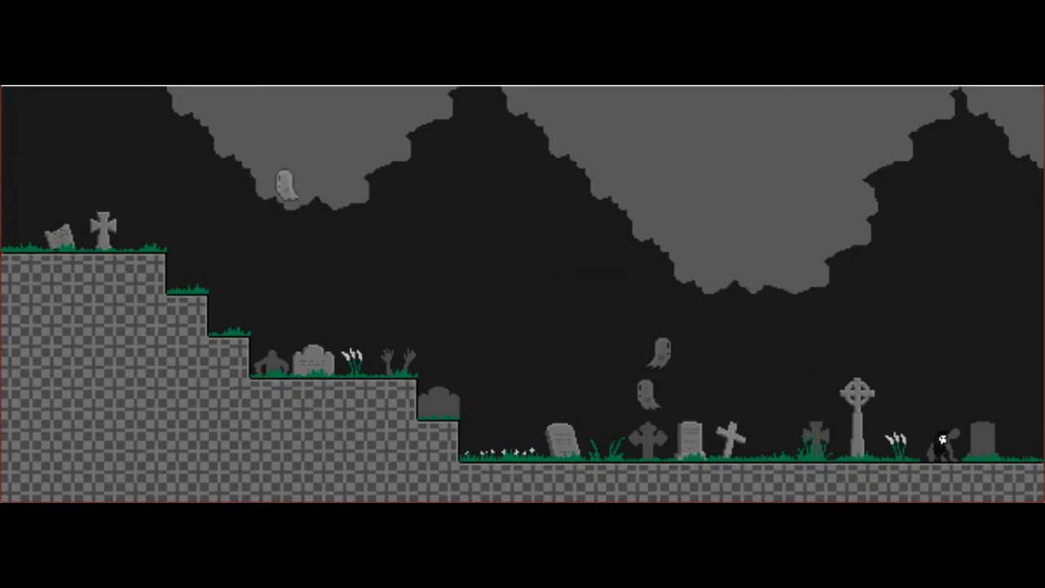
{"action": "key", "text": "Right"}
{"action": "key", "text": "Left"}
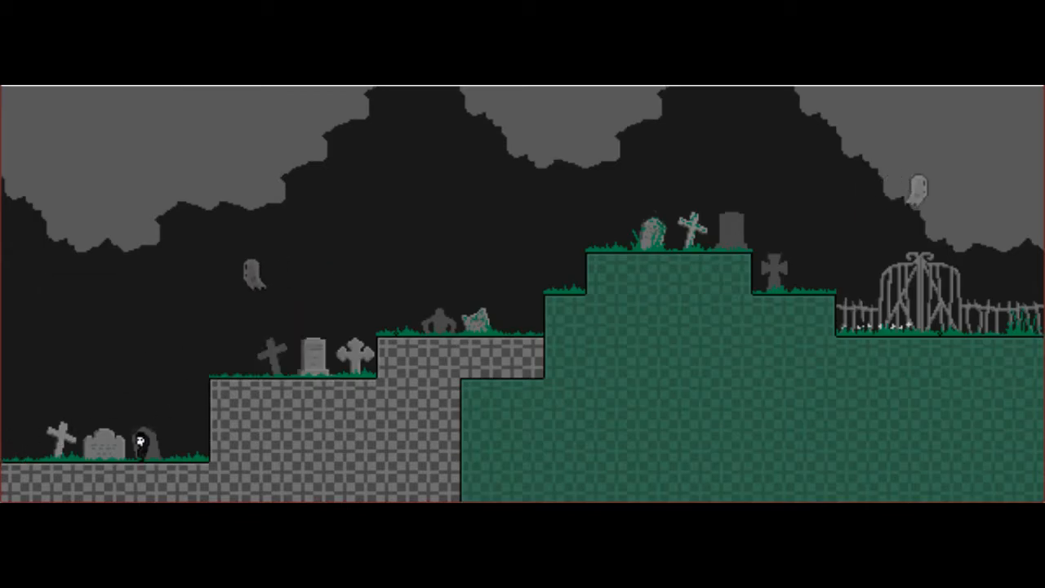
{"action": "key", "text": "Down"}
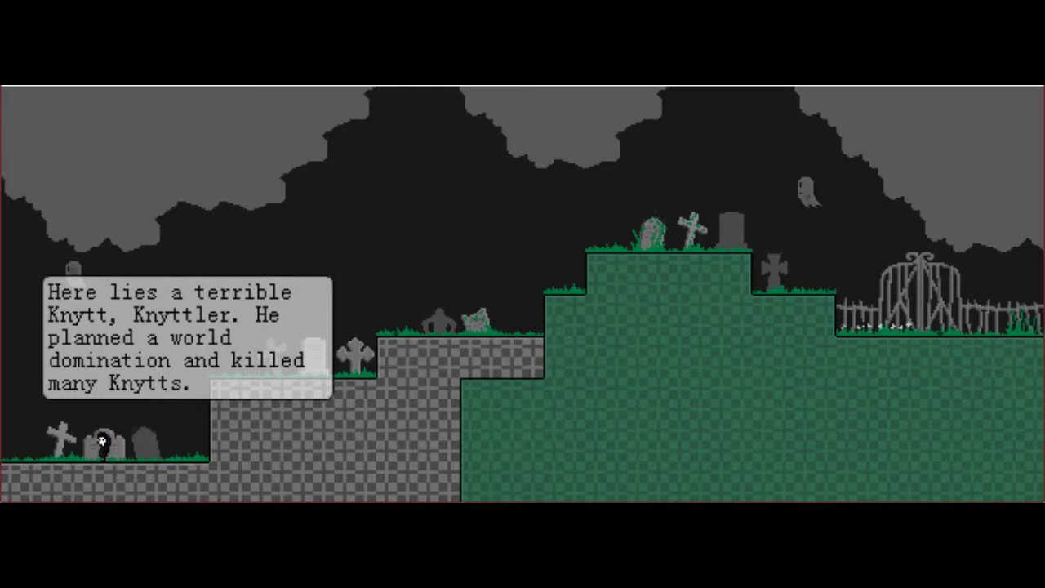
{"action": "key", "text": "Right"}
{"action": "key", "text": "s"}
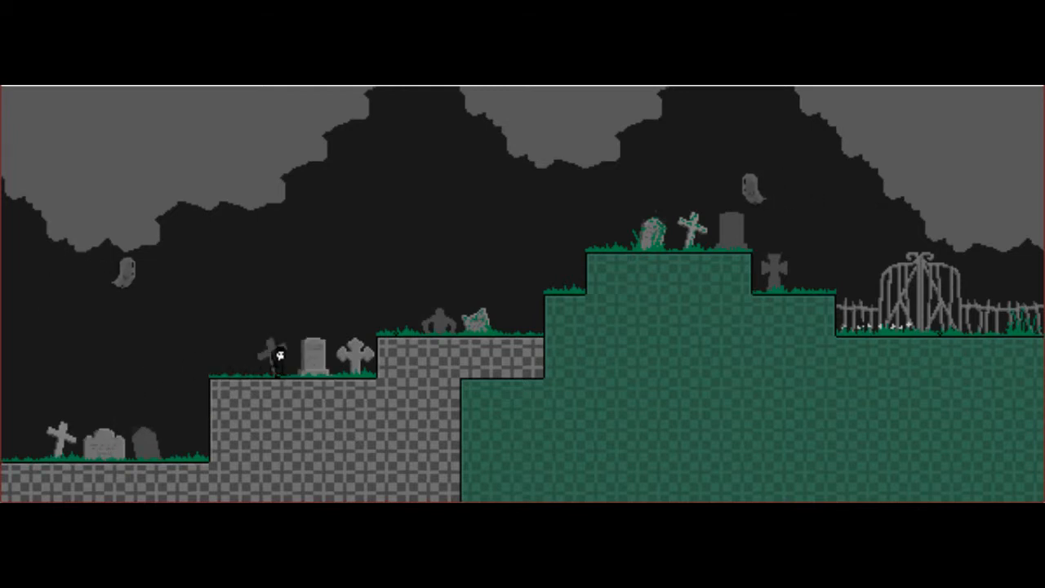
Check the blank gravestone, then read the epitaph on the green plateau
{"action": "key", "text": "Right"}
{"action": "key", "text": "Down"}
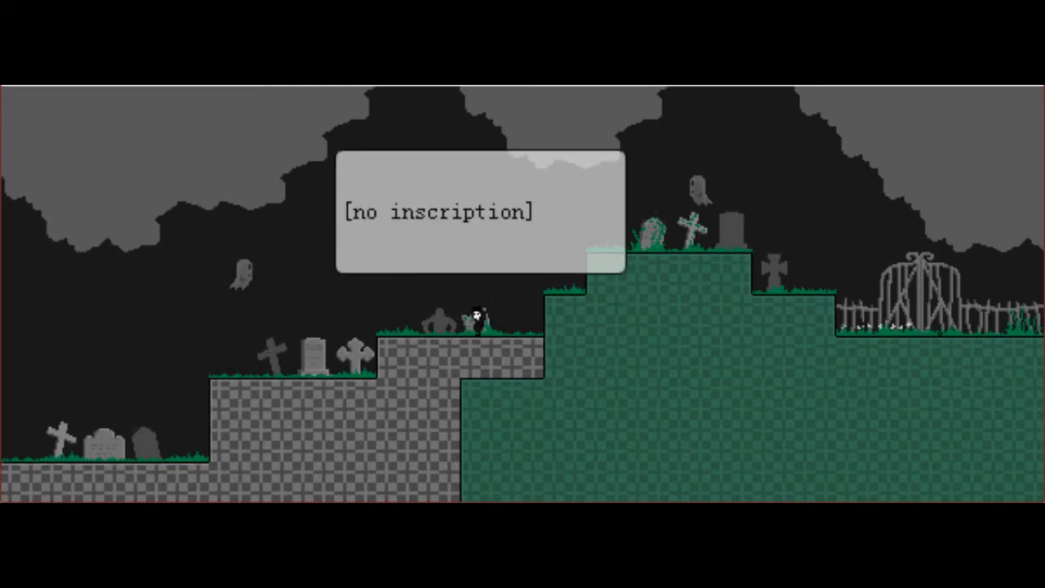
{"action": "key", "text": "Right"}
{"action": "key", "text": "s"}
{"action": "key", "text": "Right"}
{"action": "key", "text": "Down"}
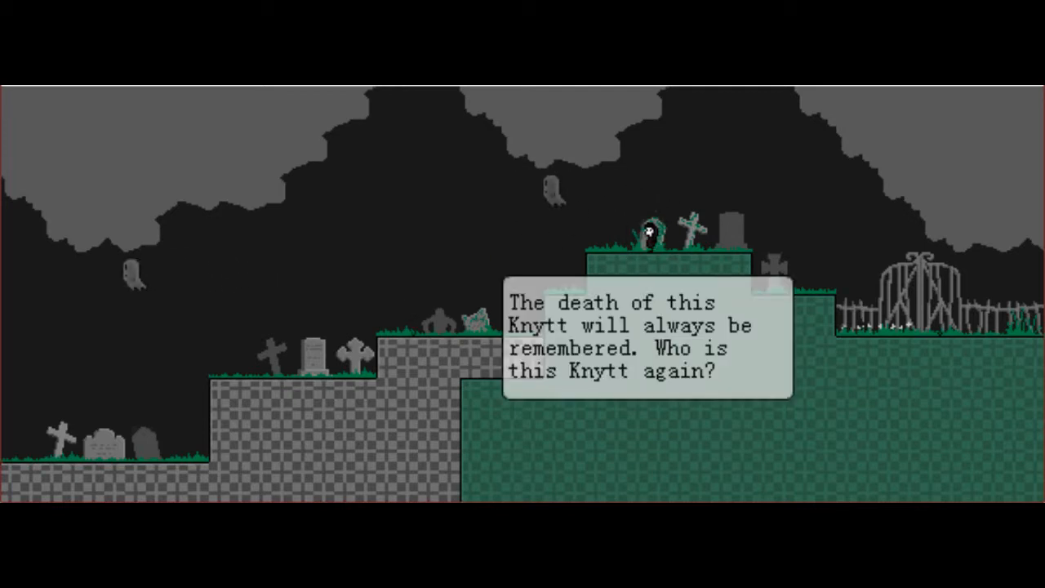
{"action": "key", "text": "Right"}
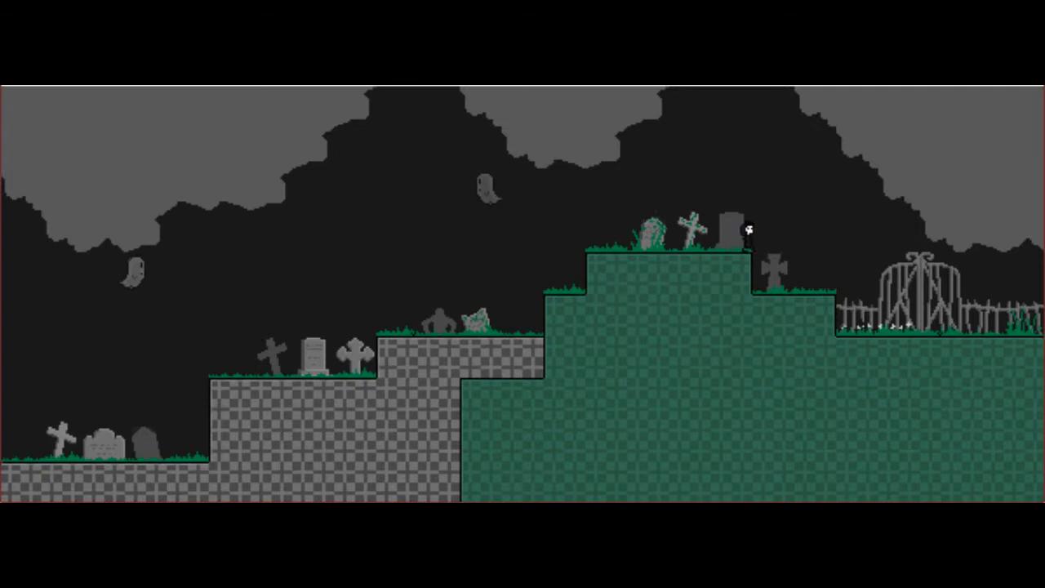
{"action": "key", "text": "Right"}
Hear the umbrella question at the lake, return, read the grave and drop into its secret passage
{"action": "key", "text": "Right"}
{"action": "key", "text": "Right"}
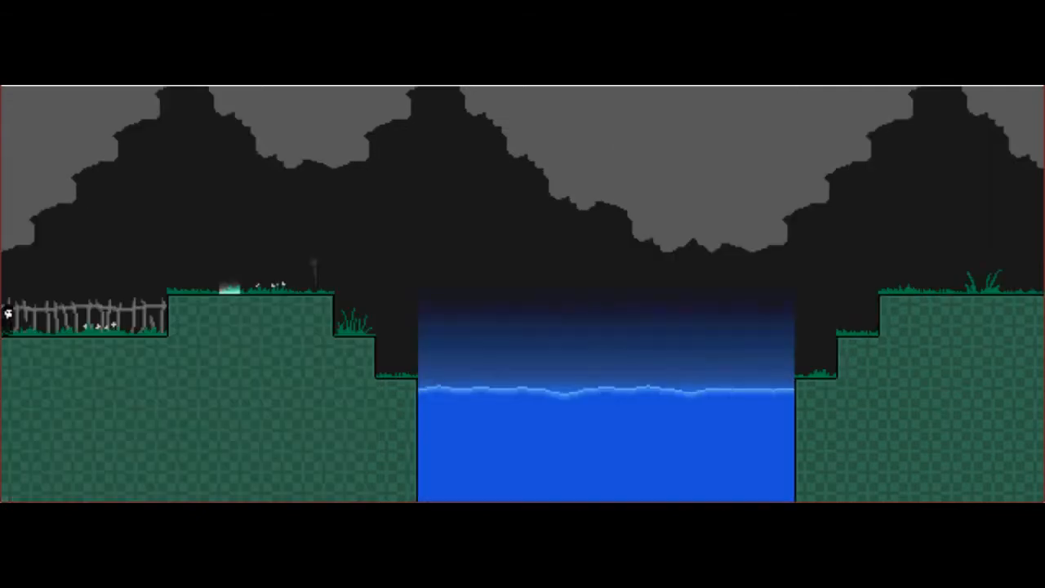
{"action": "key", "text": "Right"}
{"action": "key", "text": "Right"}
{"action": "key", "text": "Right"}
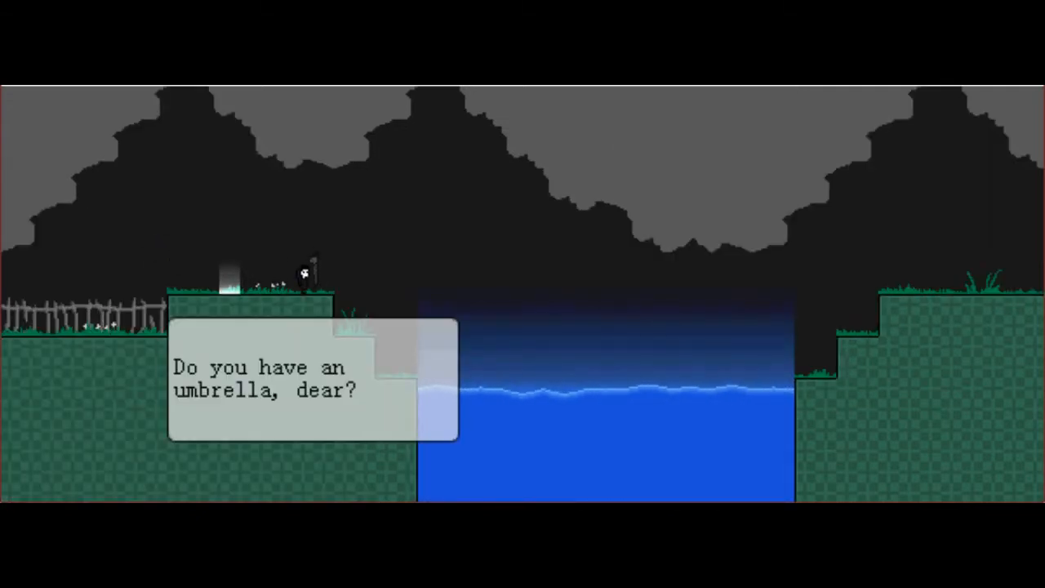
{"action": "key", "text": "Left"}
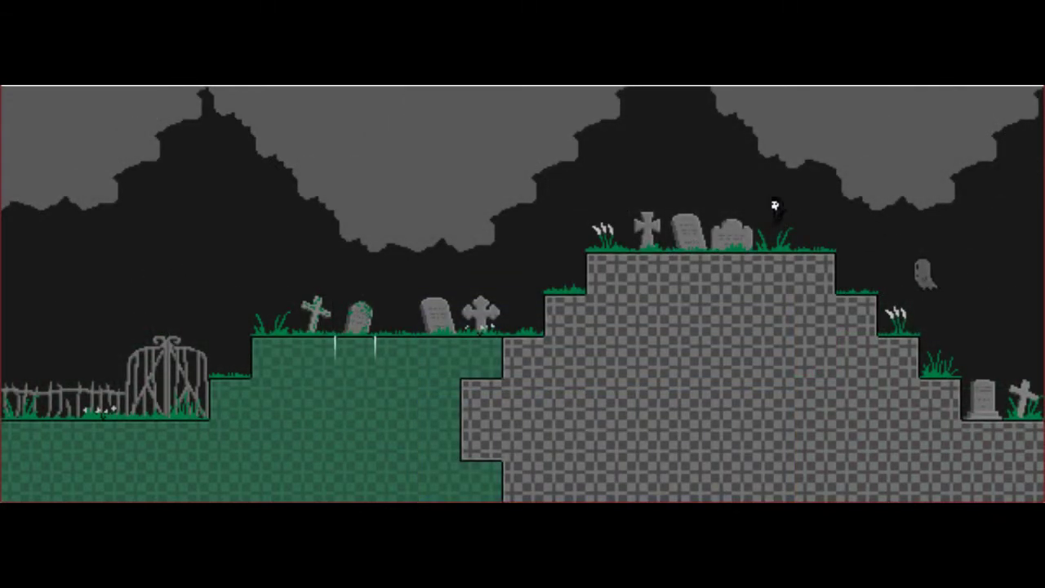
{"action": "key", "text": "Left"}
{"action": "key", "text": "Left"}
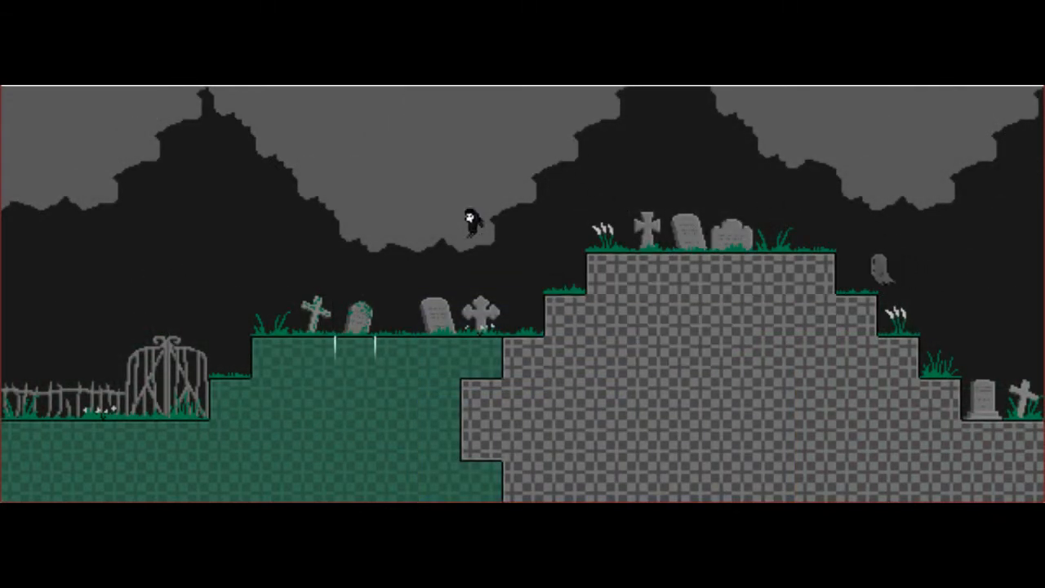
{"action": "key", "text": "Left"}
{"action": "key", "text": "Left"}
{"action": "key", "text": "Down"}
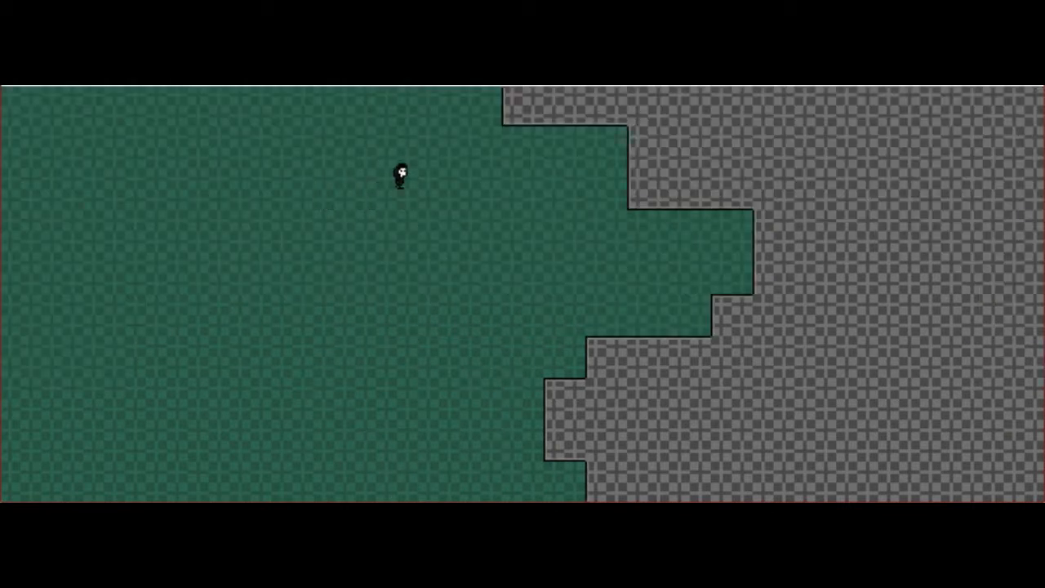
Climb back to the grave, then drop through the passage toward the red-bannered hall
{"action": "key", "text": "Up"}
{"action": "key", "text": "Up"}
{"action": "key", "text": "Up"}
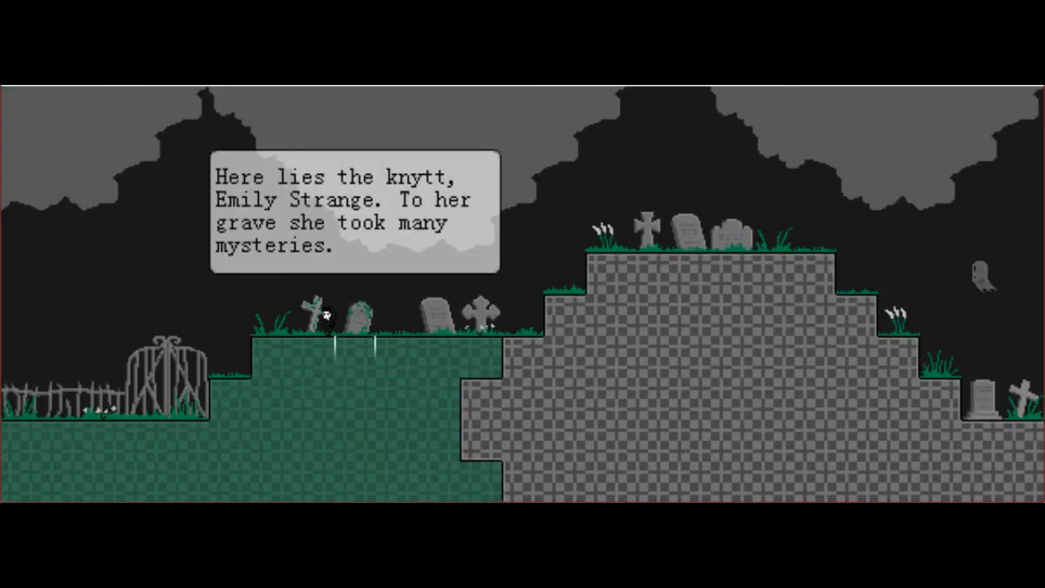
{"action": "key", "text": "Down"}
{"action": "key", "text": "Right"}
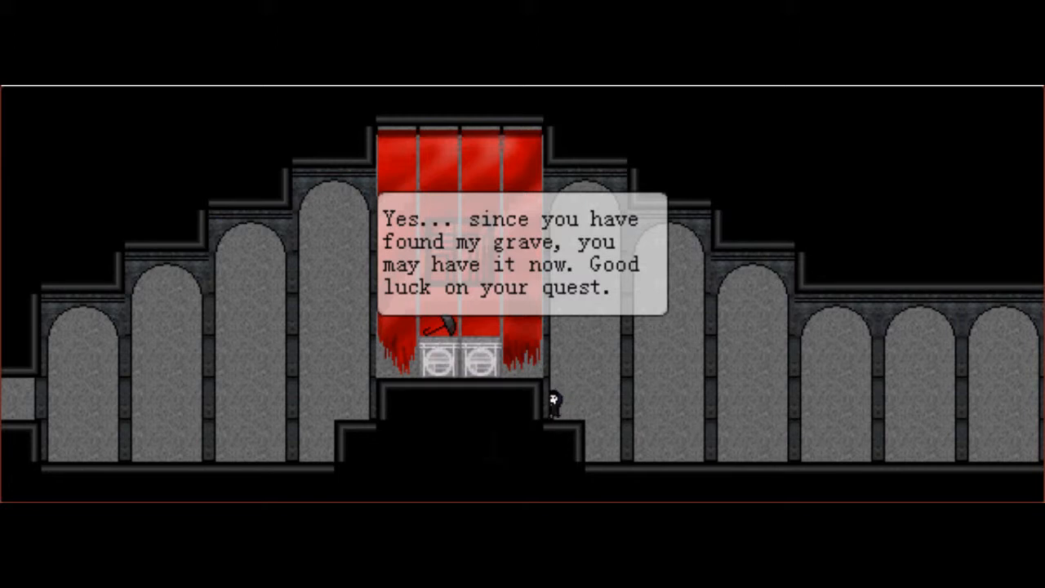
Dismiss the grave owner's messages and take the umbrella from the pedestal
{"action": "key", "text": "Return"}
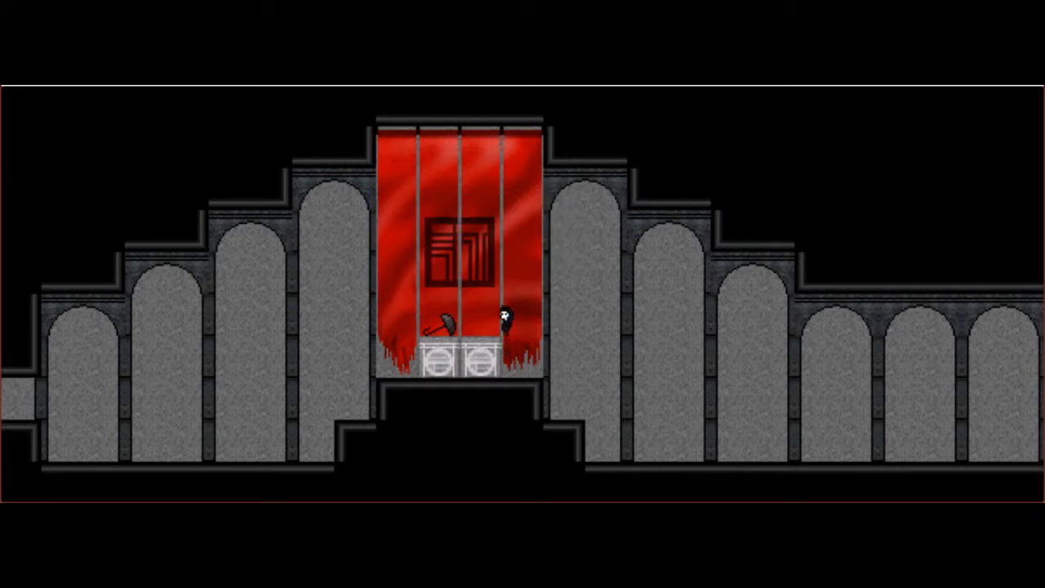
{"action": "key", "text": "Return"}
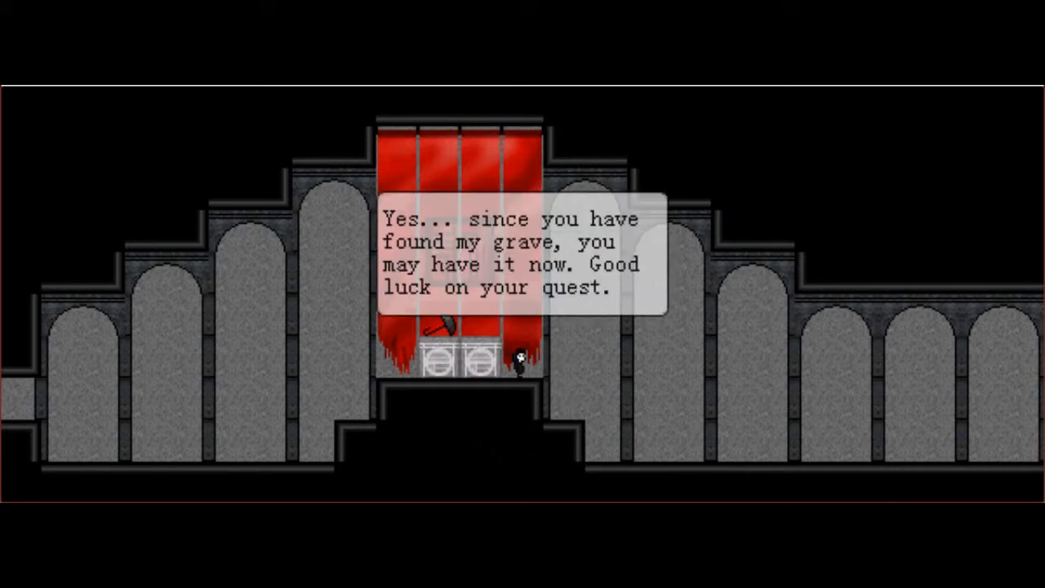
{"action": "key", "text": "Return"}
{"action": "key", "text": "Up"}
{"action": "key", "text": "Left"}
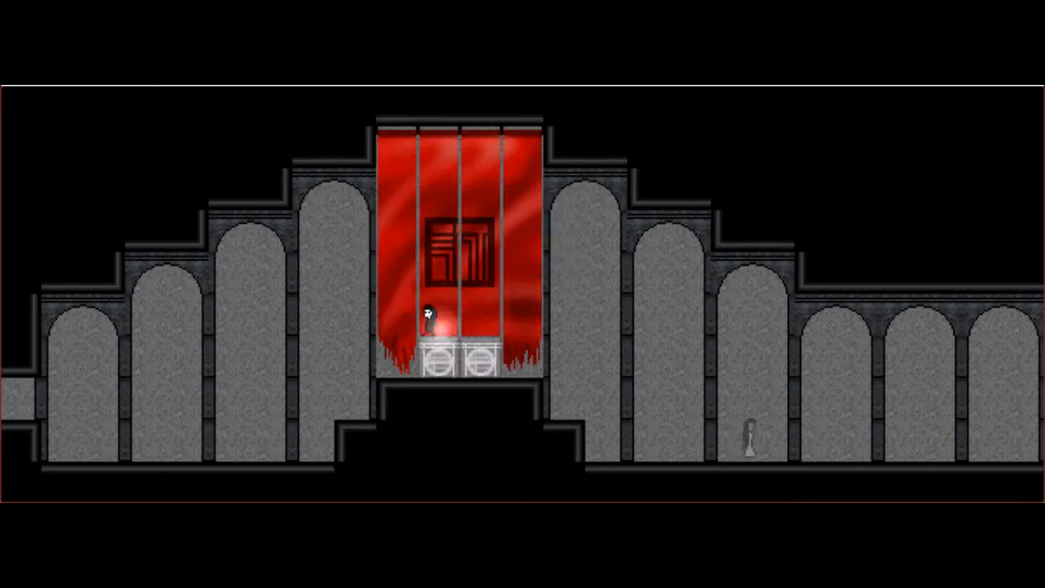
Walk left out of the hall toward the red-sky area
{"action": "key", "text": "Left"}
{"action": "key", "text": "Left"}
{"action": "key", "text": "Left"}
{"action": "key", "text": "Left"}
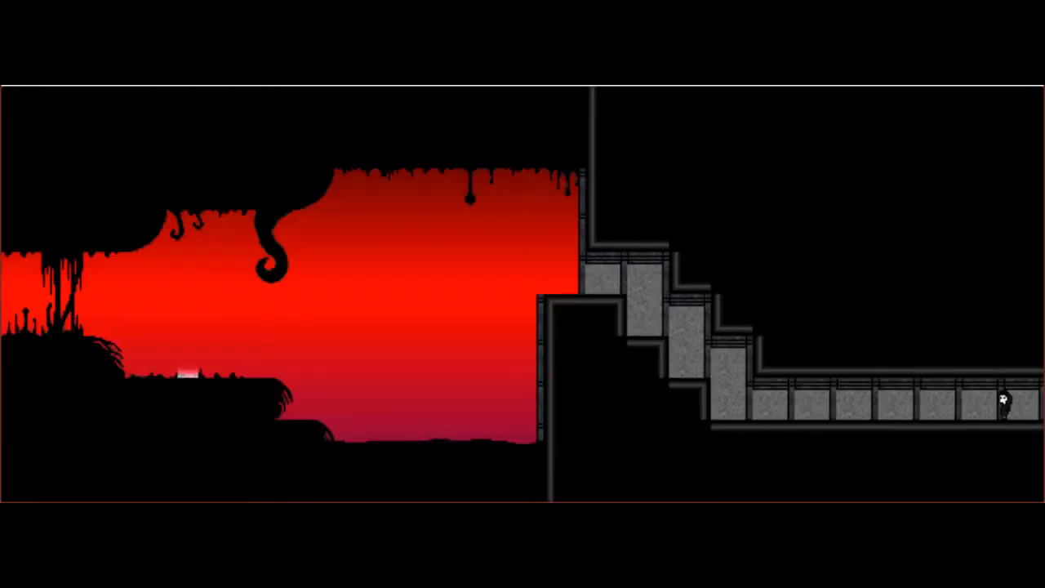
Walk the stone corridor, climb the staircase and enter the tentacle-filled red cavern
{"action": "key", "text": "Left"}
{"action": "key", "text": "Left"}
{"action": "key", "text": "Left"}
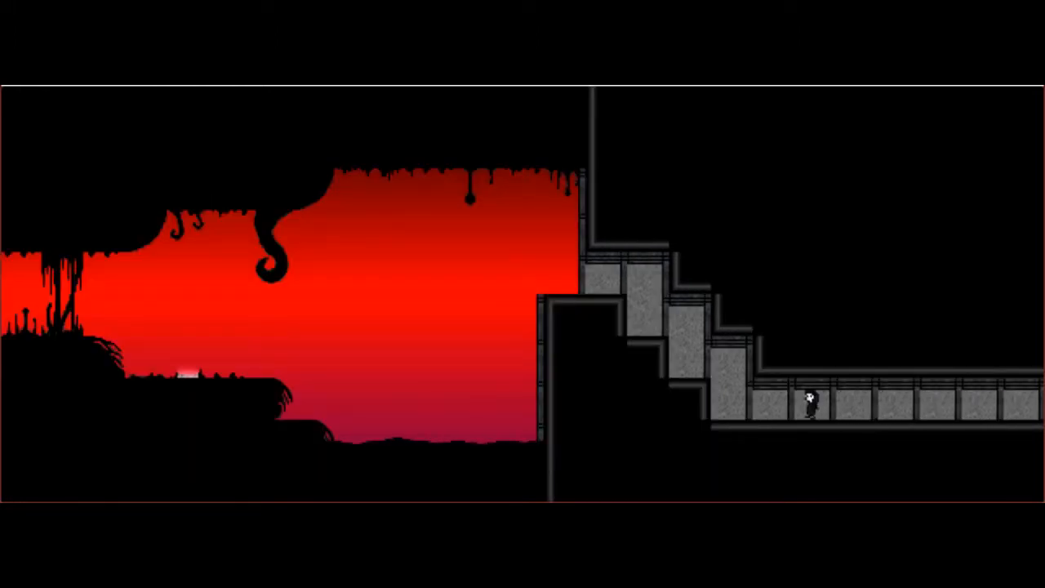
{"action": "key", "text": "Left"}
{"action": "key", "text": "Left"}
{"action": "key", "text": "Up"}
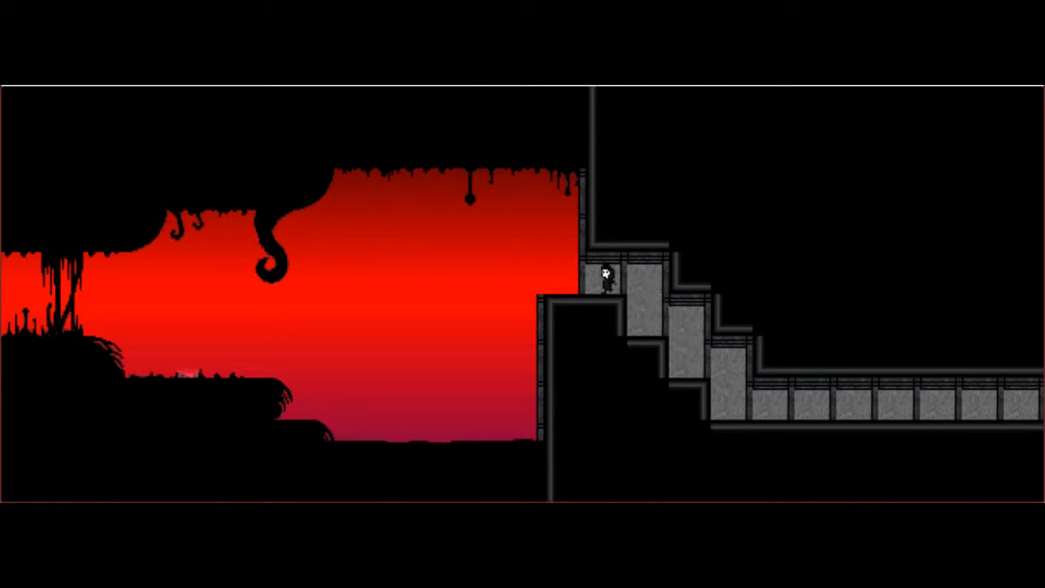
{"action": "key", "text": "Left"}
{"action": "key", "text": "Left"}
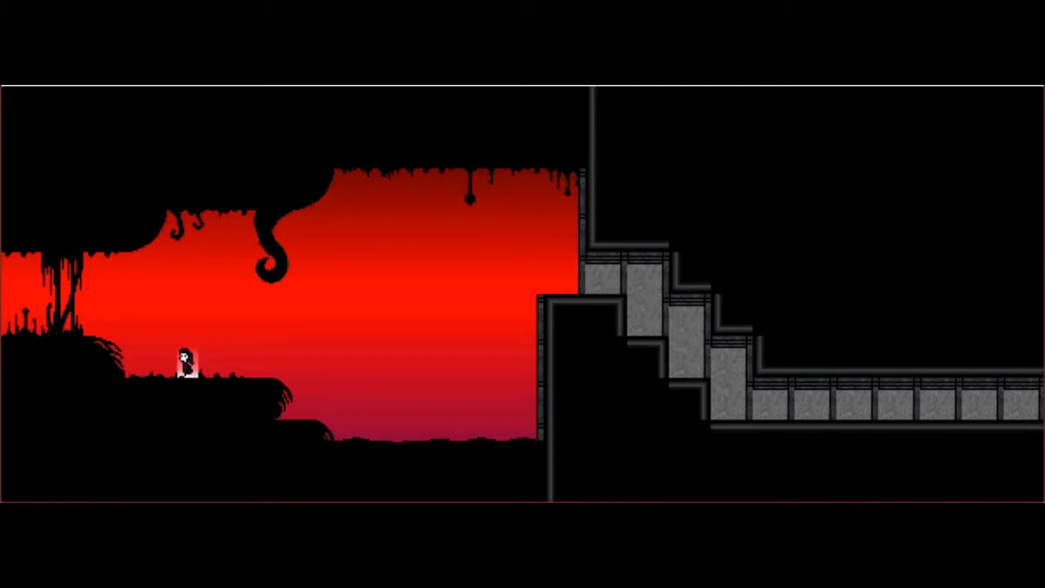
{"action": "key", "text": "Left"}
{"action": "key", "text": "Left"}
{"action": "key", "text": "Left"}
{"action": "key", "text": "Left"}
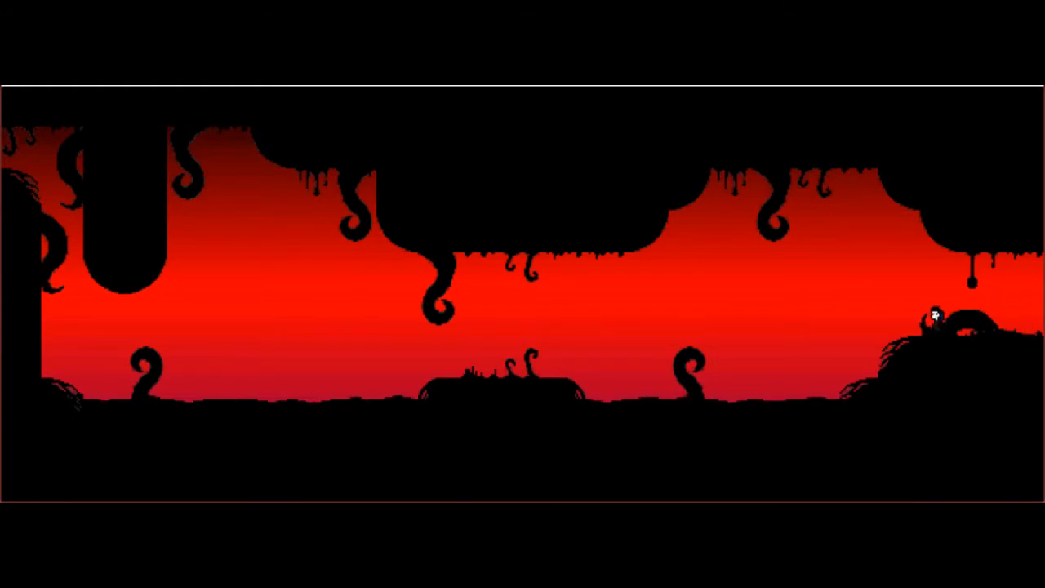
{"action": "key", "text": "Left"}
Jump across the cavern floor and climb the left wall into the area above
{"action": "key", "text": "Left"}
{"action": "key", "text": "Left"}
{"action": "key", "text": "Left"}
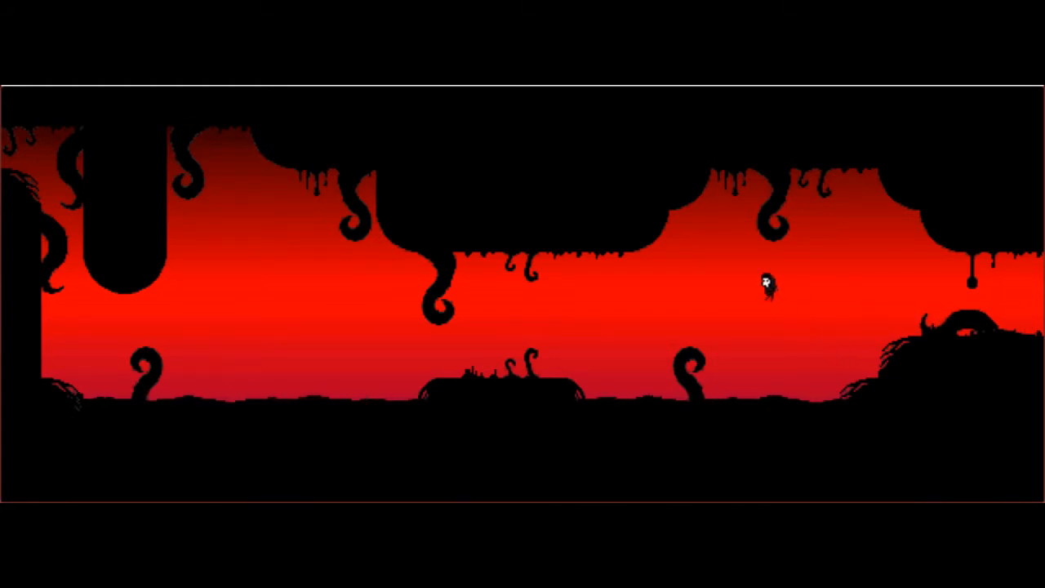
{"action": "key", "text": "Left"}
{"action": "key", "text": "Left"}
{"action": "key", "text": "Left"}
{"action": "key", "text": "Left"}
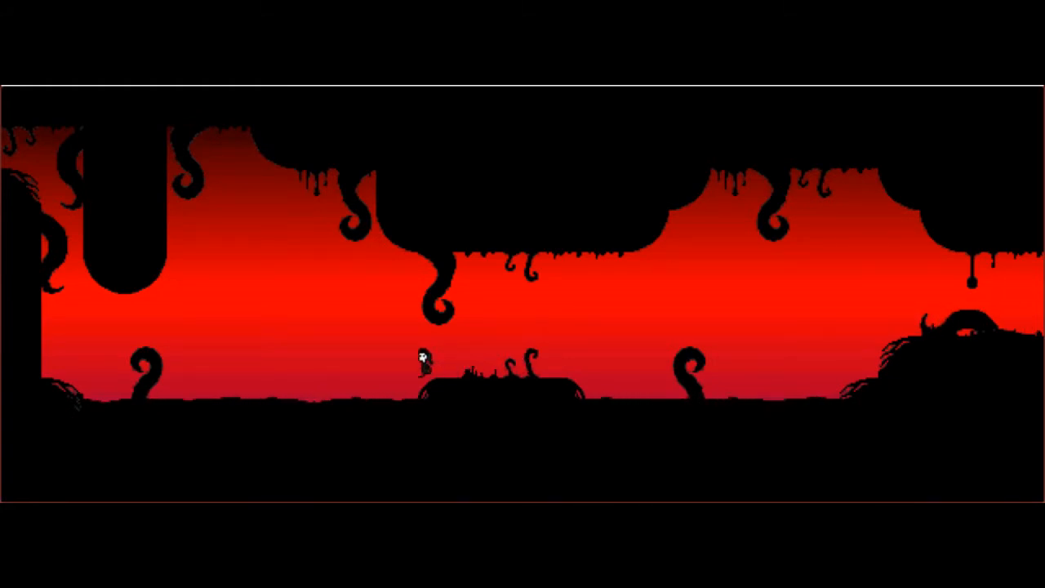
{"action": "key", "text": "Left"}
{"action": "key", "text": "Left"}
{"action": "key", "text": "Left"}
{"action": "key", "text": "Up"}
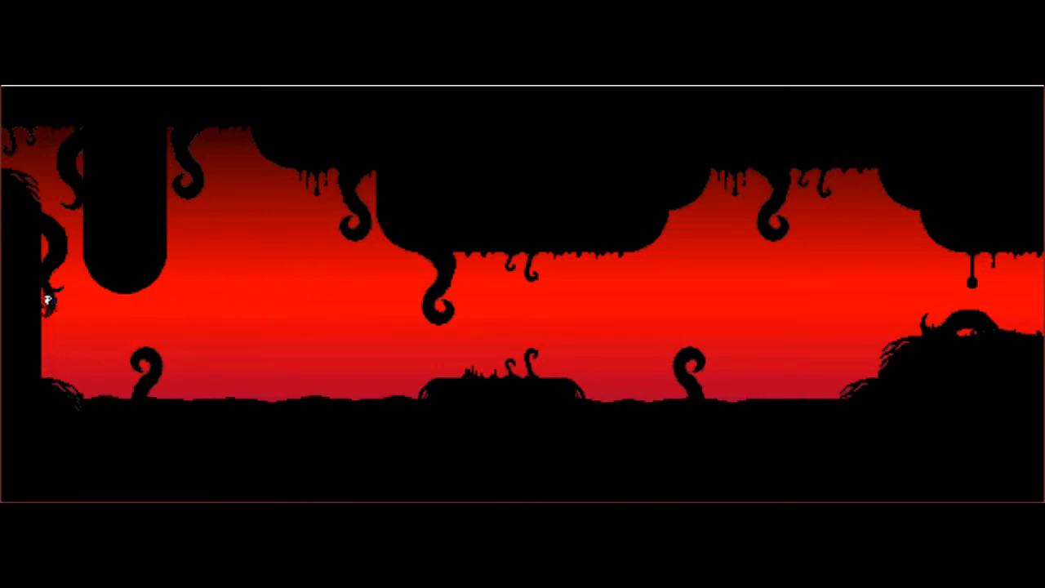
{"action": "key", "text": "Up"}
{"action": "key", "text": "Up"}
{"action": "key", "text": "Left"}
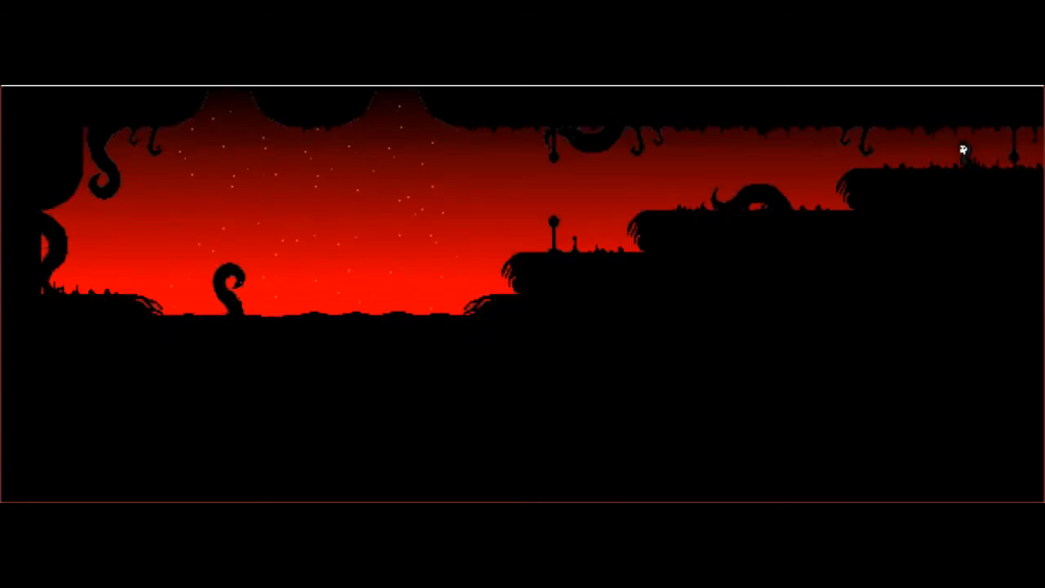
Drop down, glide across the gap with the umbrella, rise and collect the purple key
{"action": "key", "text": "Left"}
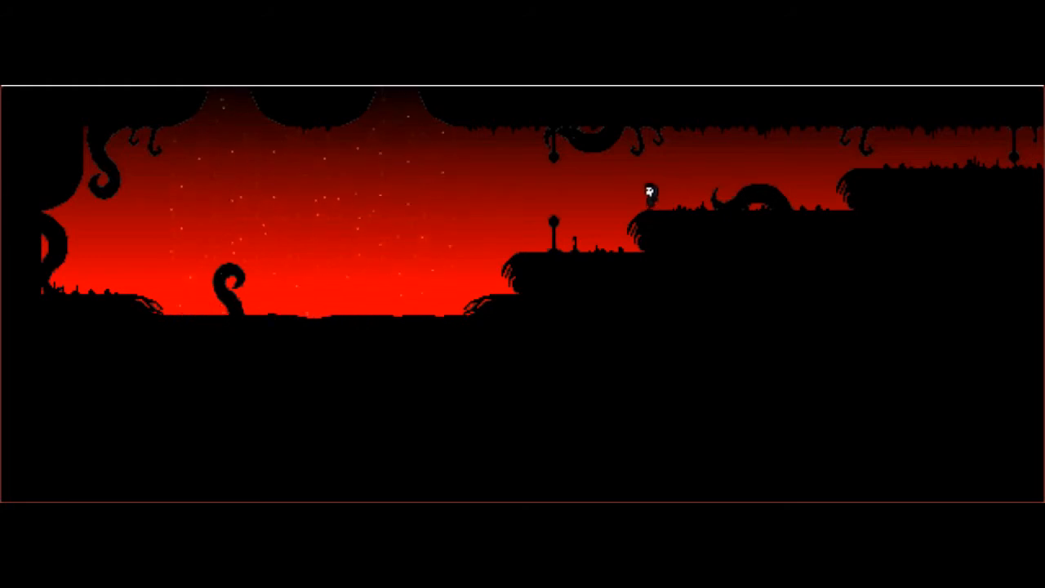
{"action": "key", "text": "Left"}
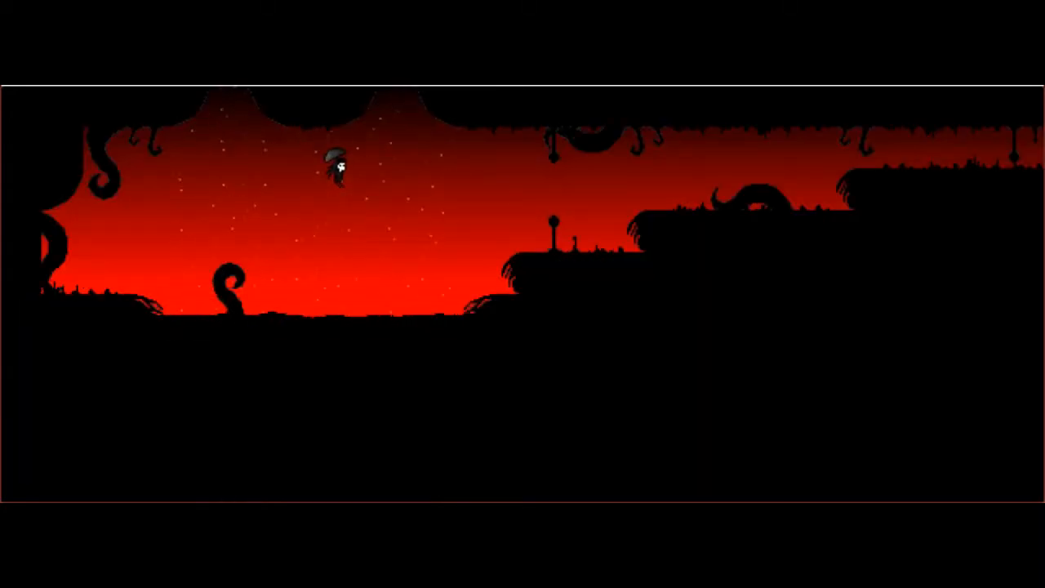
{"action": "key", "text": "Right"}
{"action": "key", "text": "Up"}
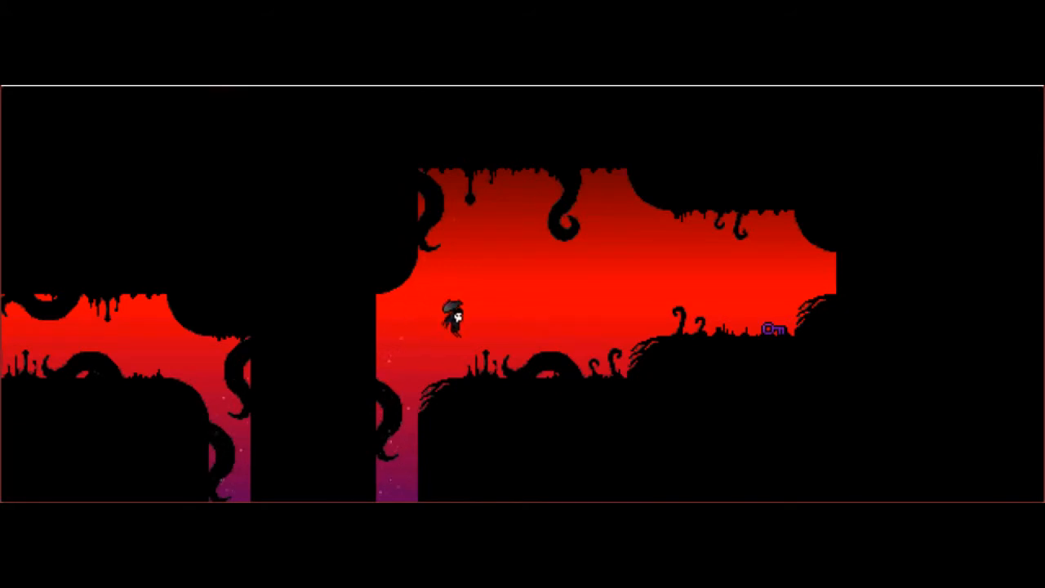
{"action": "key", "text": "Right"}
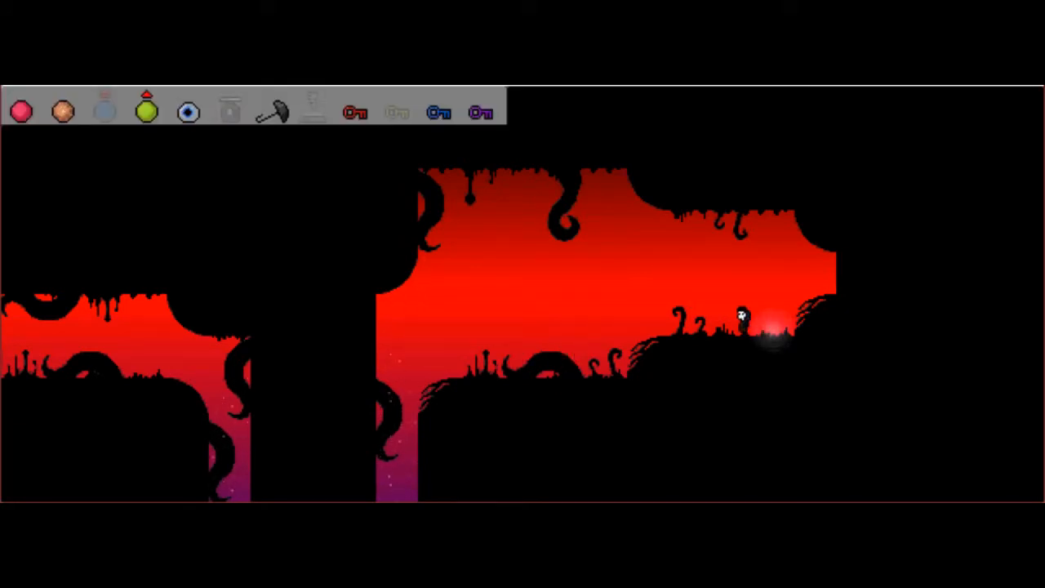
Head back into the red cavern, float up to the ceiling and enter the pier room
{"action": "key", "text": "Left"}
{"action": "key", "text": "Left"}
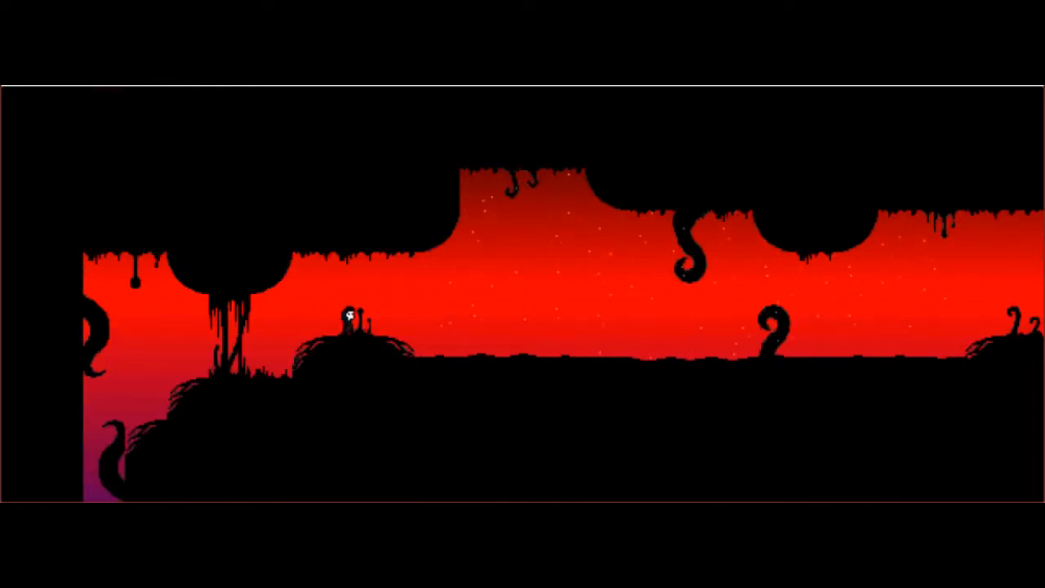
{"action": "key", "text": "Right"}
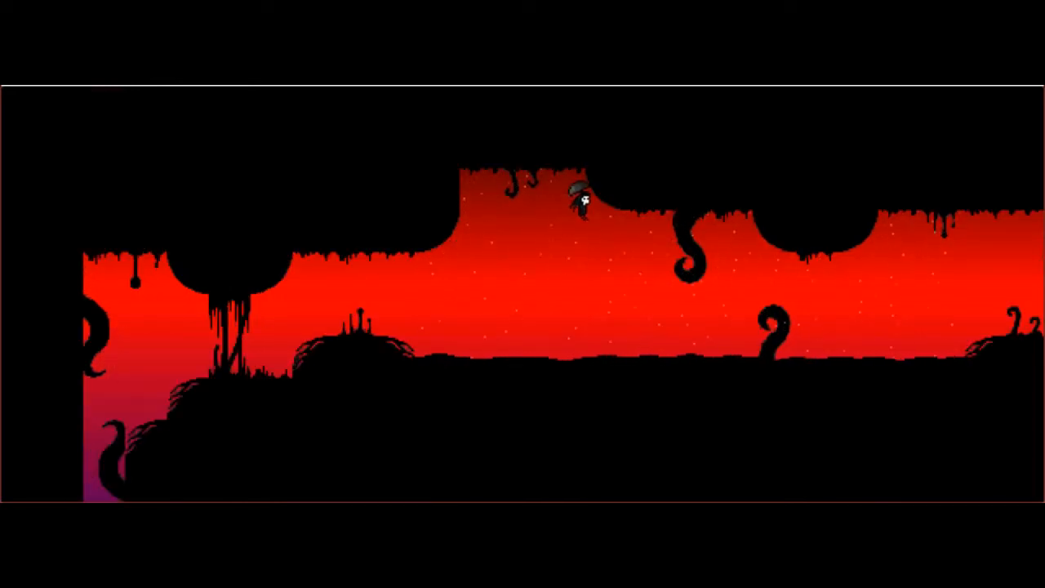
{"action": "key", "text": "Right"}
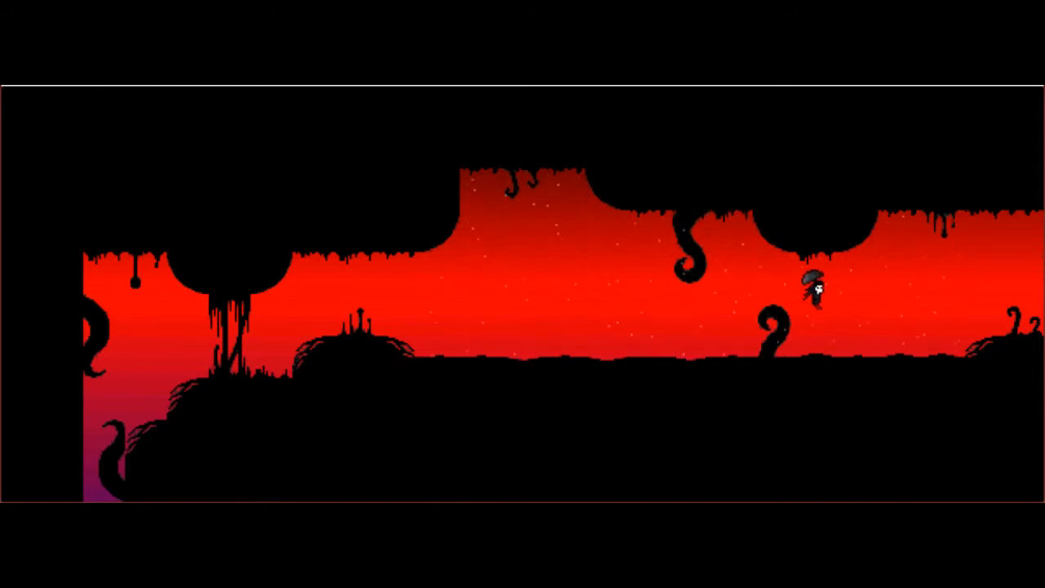
{"action": "key", "text": "Right"}
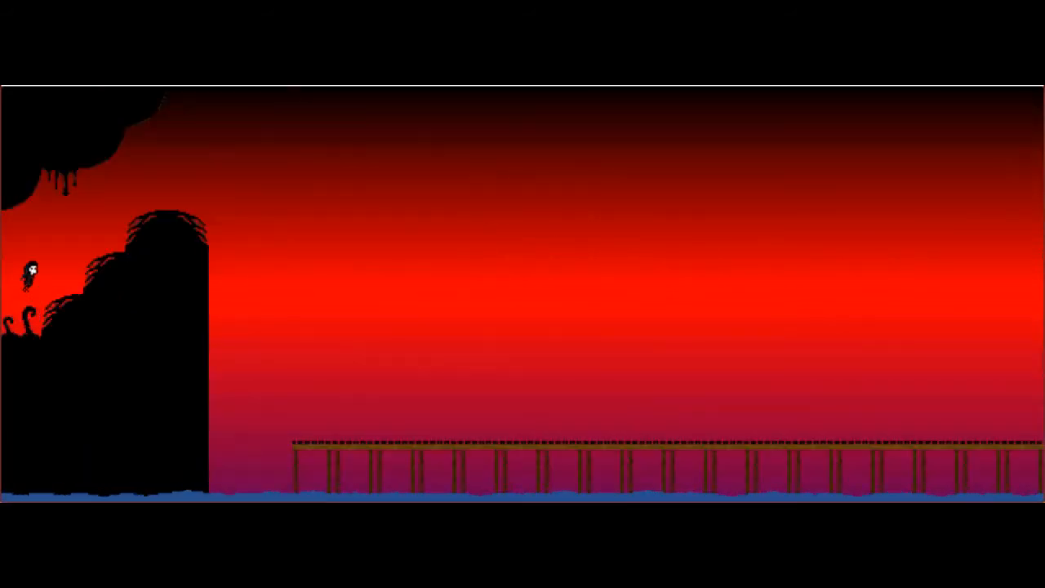
After respawning, run back into the pier room and climb atop the black cliff
{"action": "key", "text": "Right"}
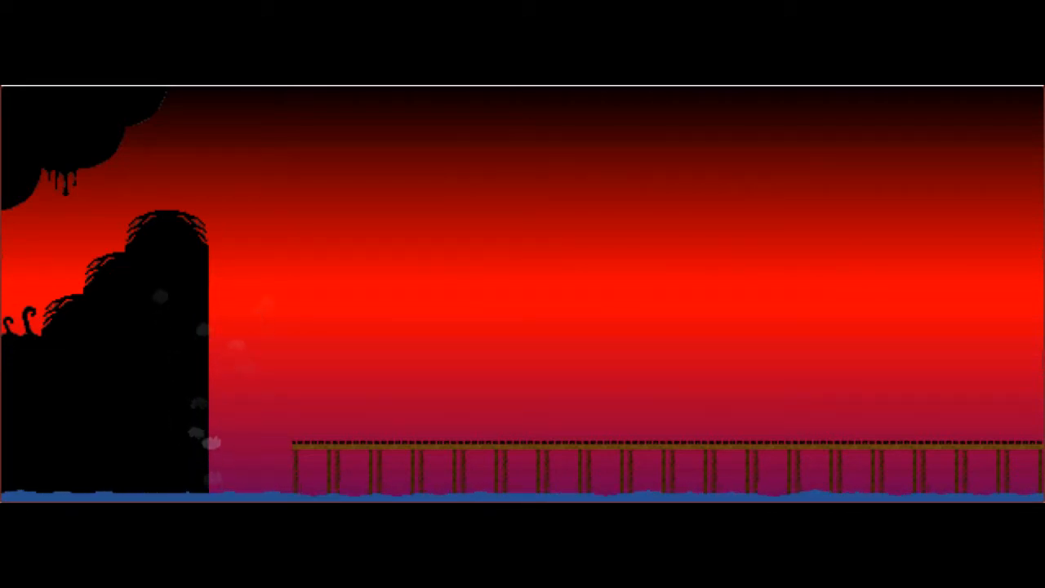
{"action": "key", "text": "Right"}
{"action": "key", "text": "Right"}
{"action": "key", "text": "Right"}
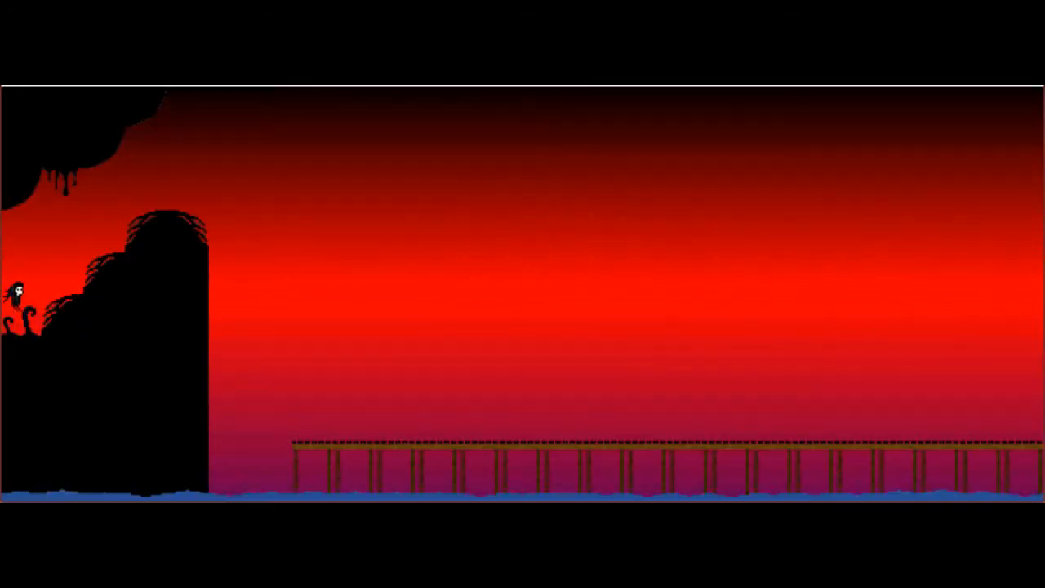
{"action": "key", "text": "Right"}
{"action": "key", "text": "Up"}
{"action": "key", "text": "Right"}
{"action": "key", "text": "Right"}
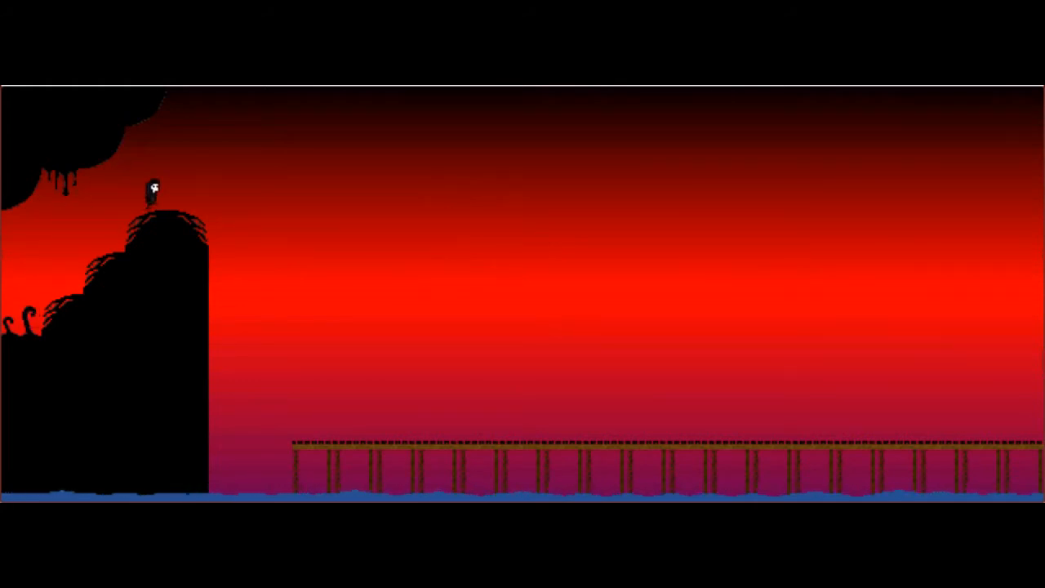
Jump onto the pier and run right past the stone dock toward the graveyard
{"action": "key", "text": "Up"}
{"action": "key", "text": "Right"}
{"action": "key", "text": "Right"}
{"action": "key", "text": "Right"}
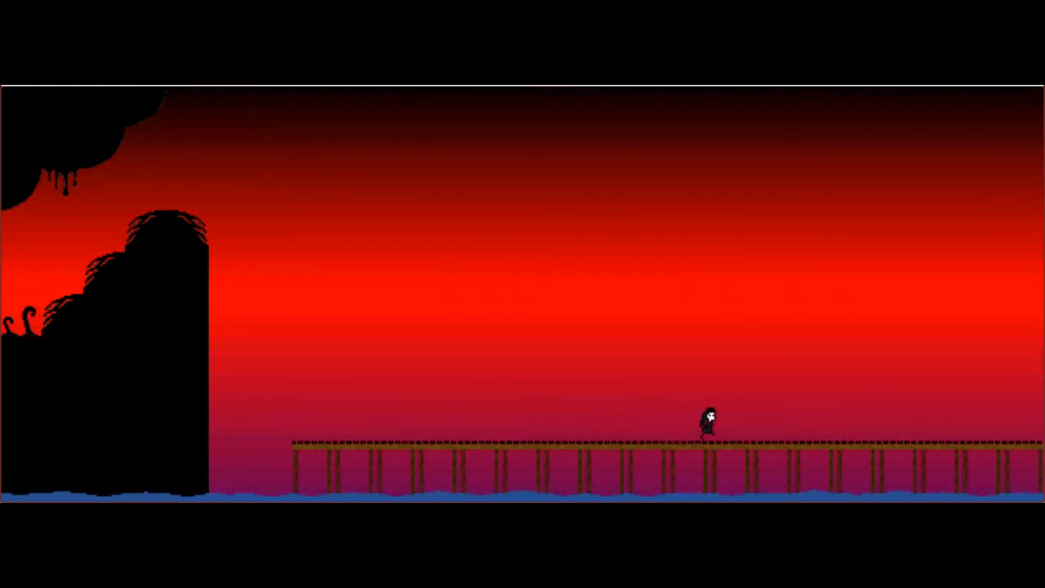
{"action": "key", "text": "Right"}
{"action": "key", "text": "Right"}
{"action": "key", "text": "Right"}
{"action": "key", "text": "Right"}
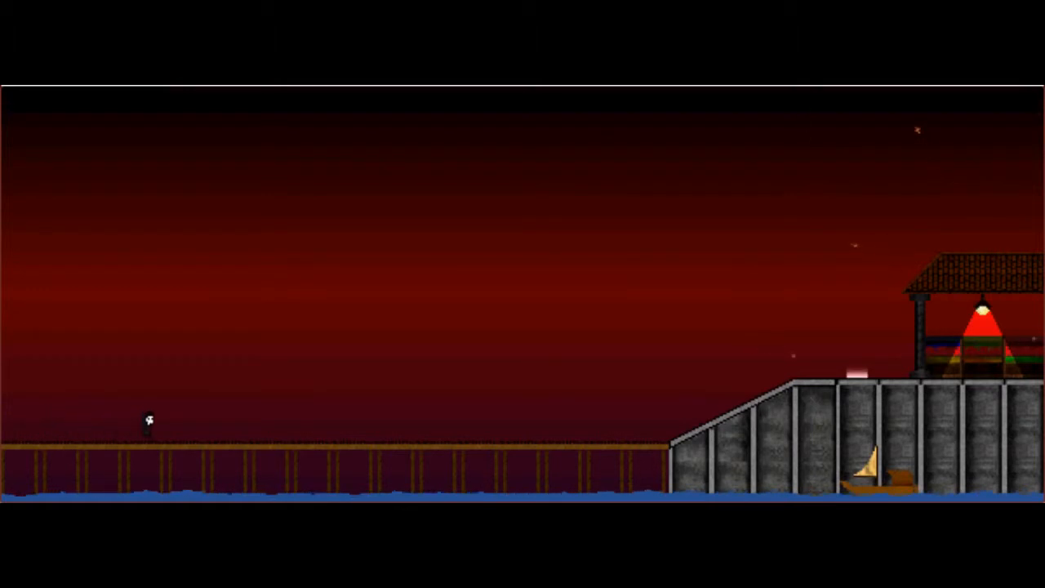
{"action": "key", "text": "Right"}
{"action": "key", "text": "Up"}
{"action": "key", "text": "Right"}
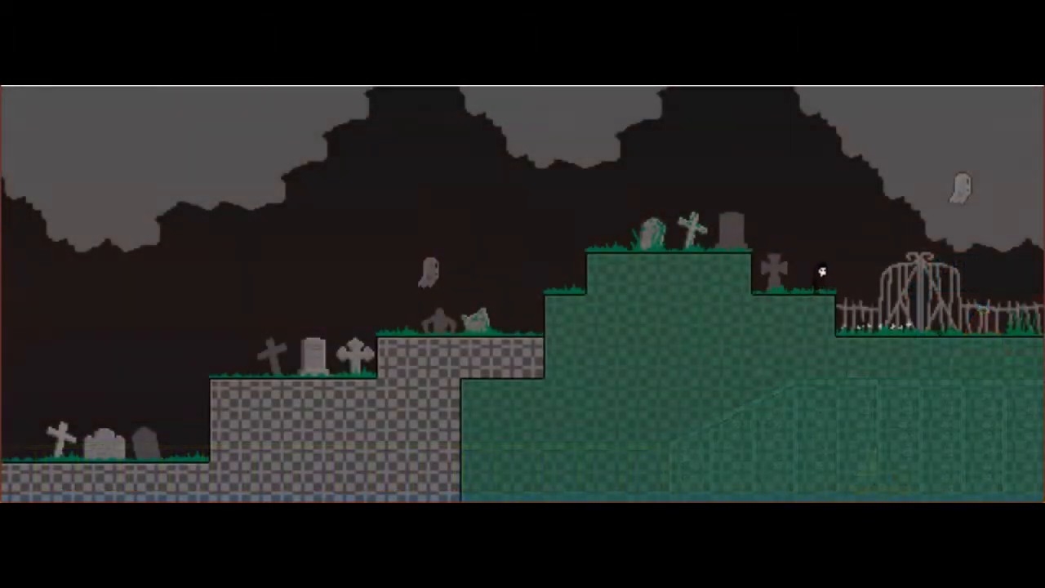
{"action": "key", "text": "Right"}
Run into the pool room, answer the umbrella question and jump high to float over the water
{"action": "key", "text": "Right"}
{"action": "key", "text": "Right"}
{"action": "key", "text": "Right"}
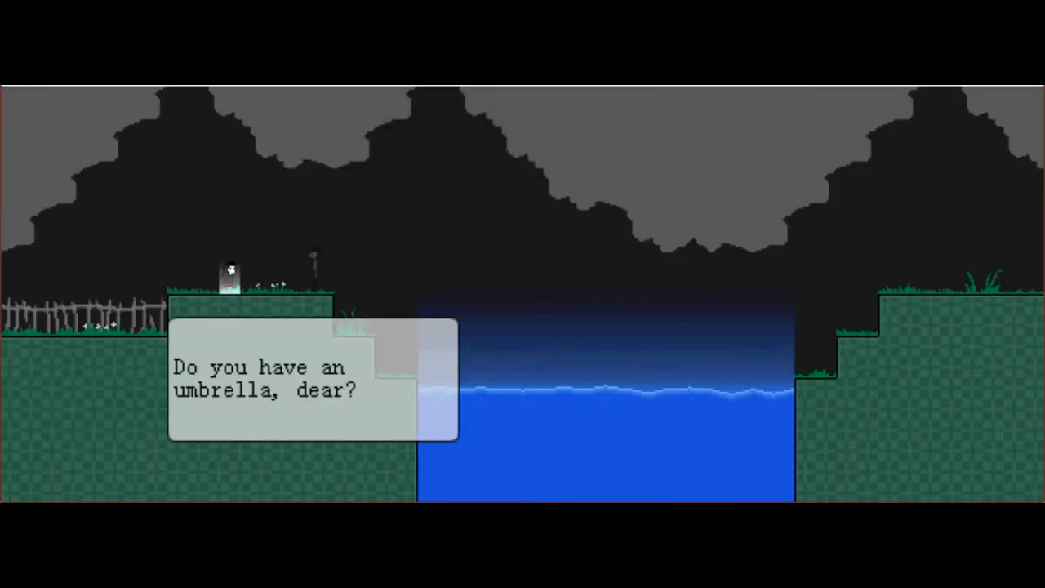
{"action": "key", "text": "Right"}
{"action": "key", "text": "Right"}
{"action": "key", "text": "Up"}
{"action": "key", "text": "Right"}
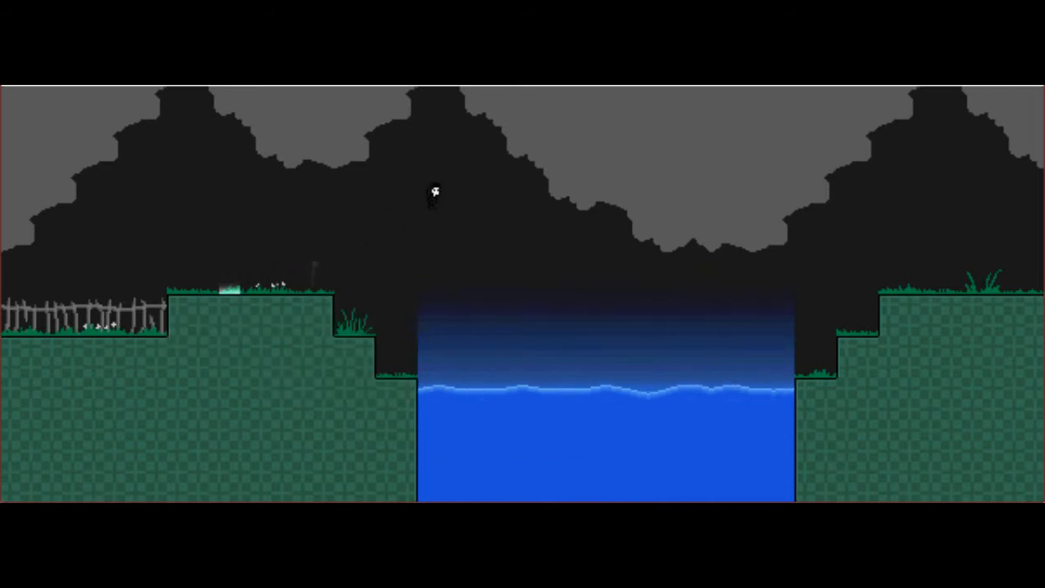
{"action": "key", "text": "Right"}
{"action": "key", "text": "Right"}
{"action": "key", "text": "Right"}
{"action": "key", "text": "Right"}
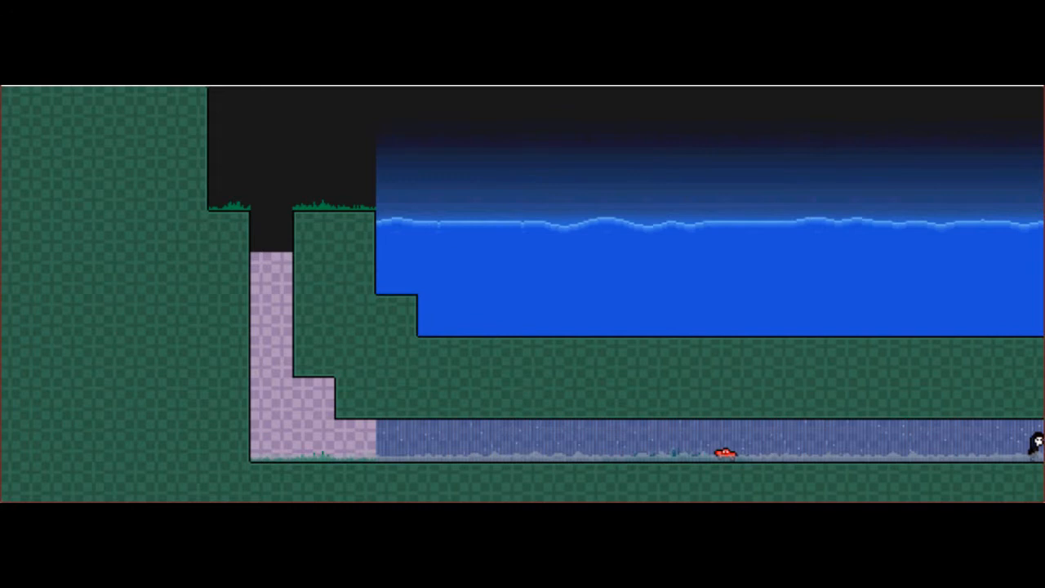
Walk right through the rainy tunnel rooms beneath the swimming fish to the corridor's end
{"action": "key", "text": "Right"}
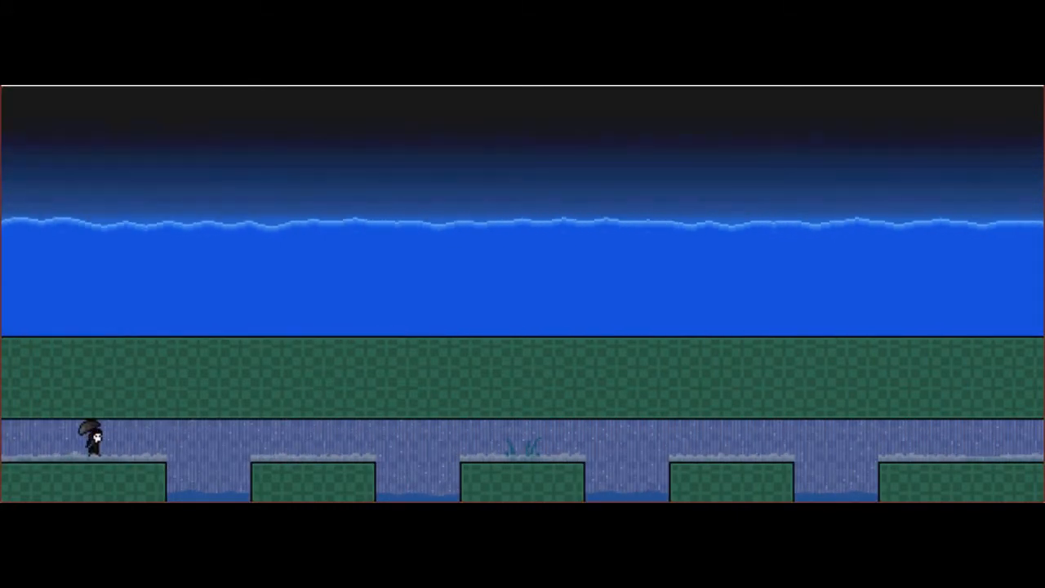
{"action": "key", "text": "Right"}
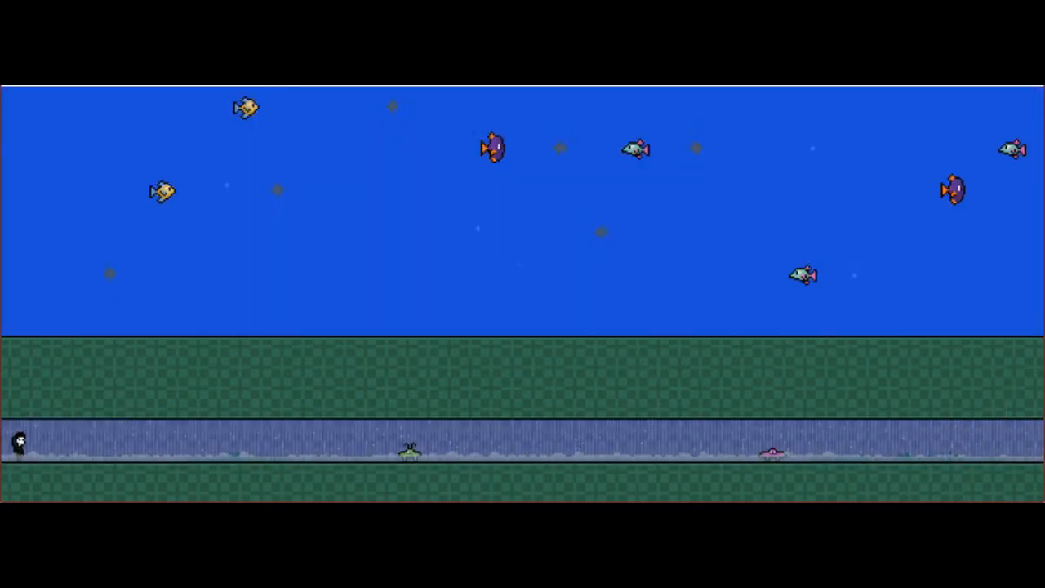
{"action": "key", "text": "Right"}
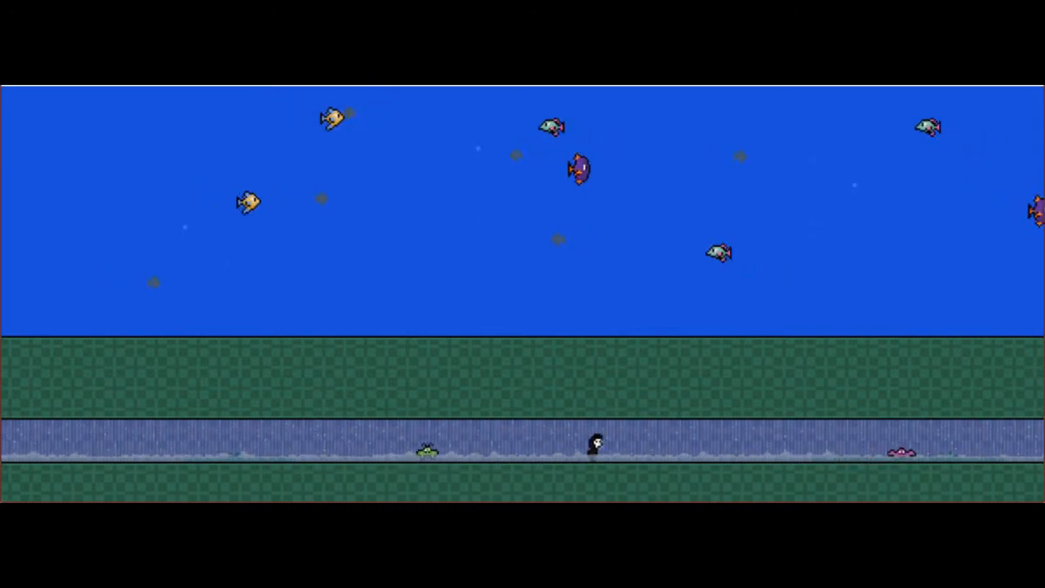
{"action": "key", "text": "Right"}
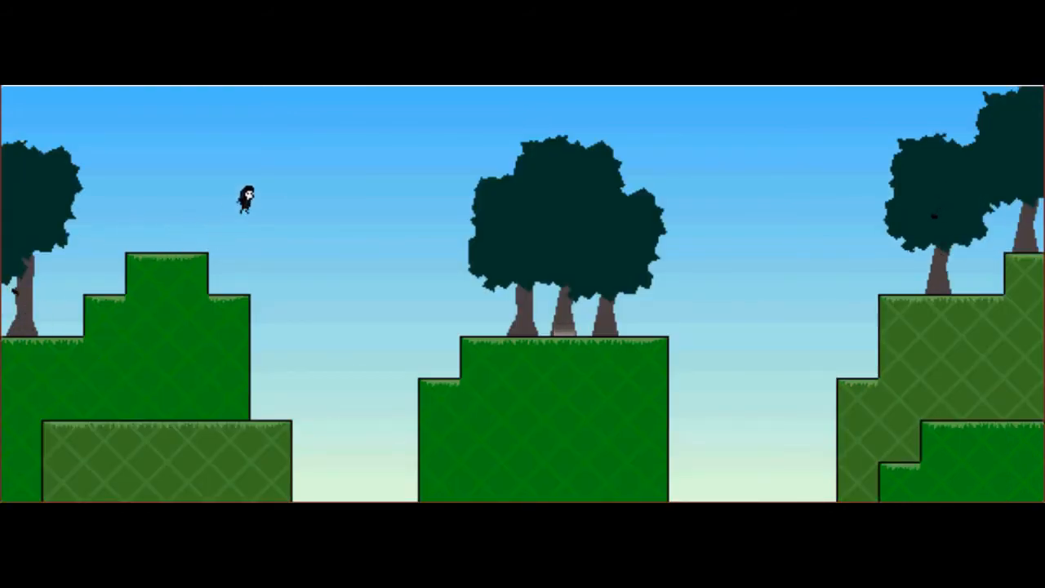
Leap across the tree-topped hills and drop through the grey pod room to its right exit
{"action": "key", "text": "Right"}
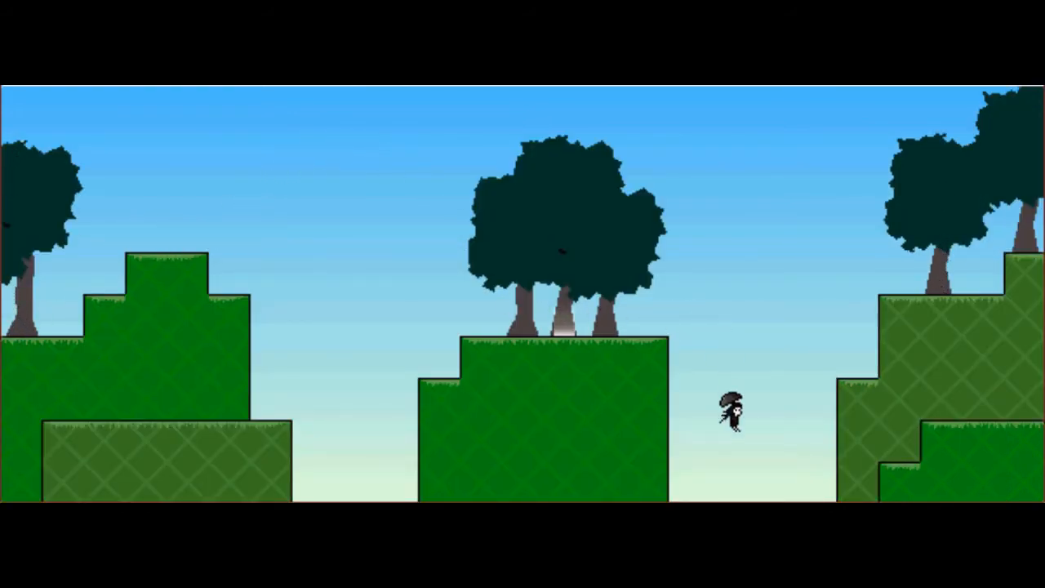
{"action": "key", "text": "Down"}
{"action": "key", "text": "Right"}
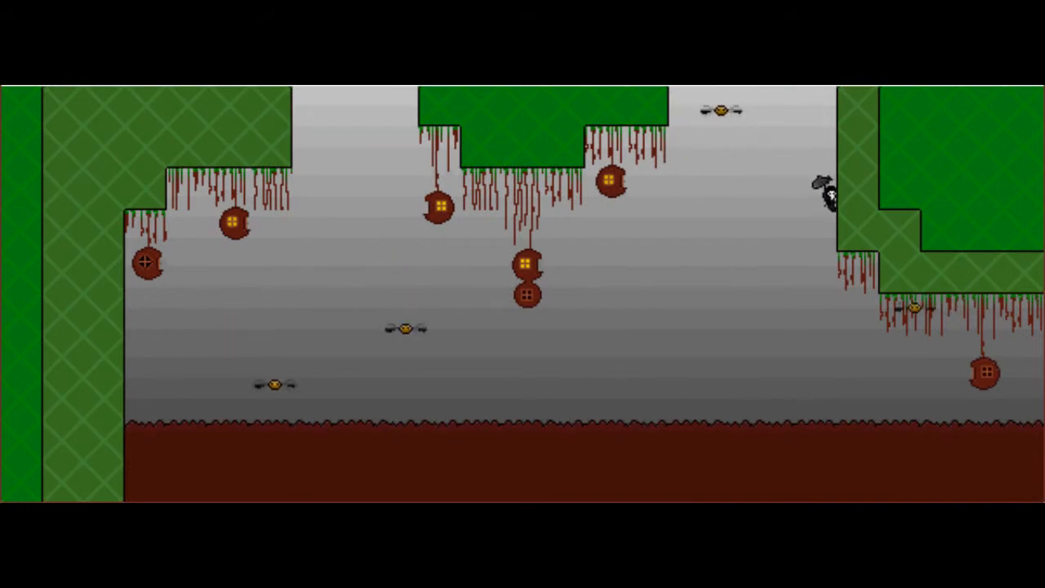
{"action": "key", "text": "Right"}
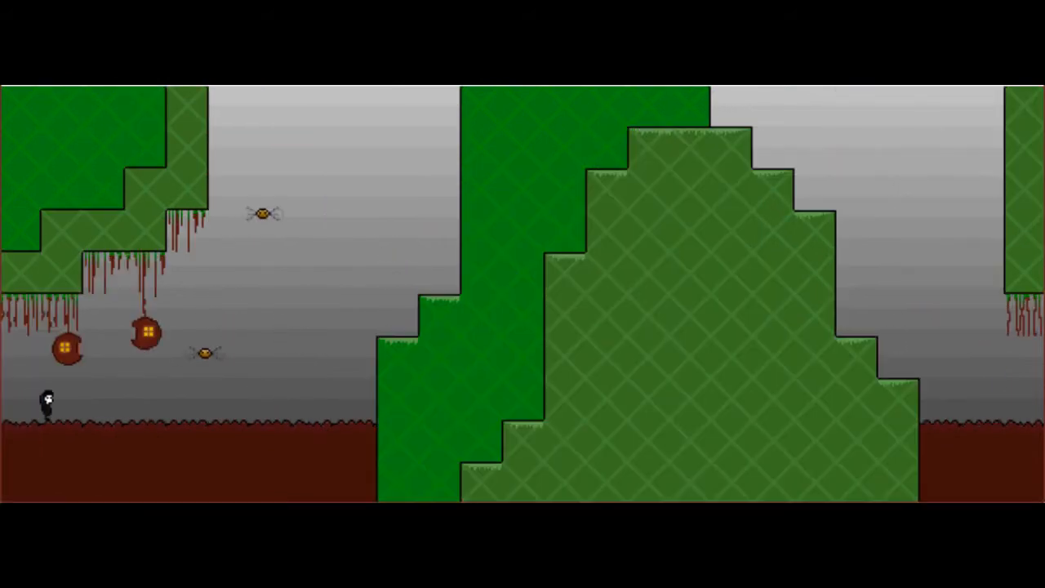
{"action": "key", "text": "Right"}
Climb the green hill steps, fall off the far side and walk into the dark cave
{"action": "key", "text": "Right"}
{"action": "key", "text": "Up"}
{"action": "key", "text": "Right"}
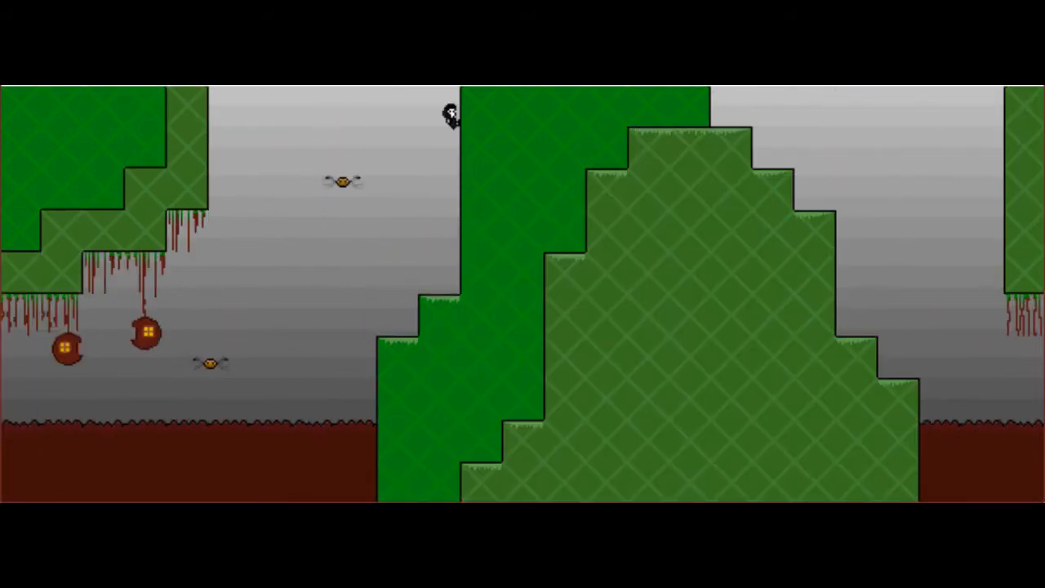
{"action": "key", "text": "Right"}
{"action": "key", "text": "Down"}
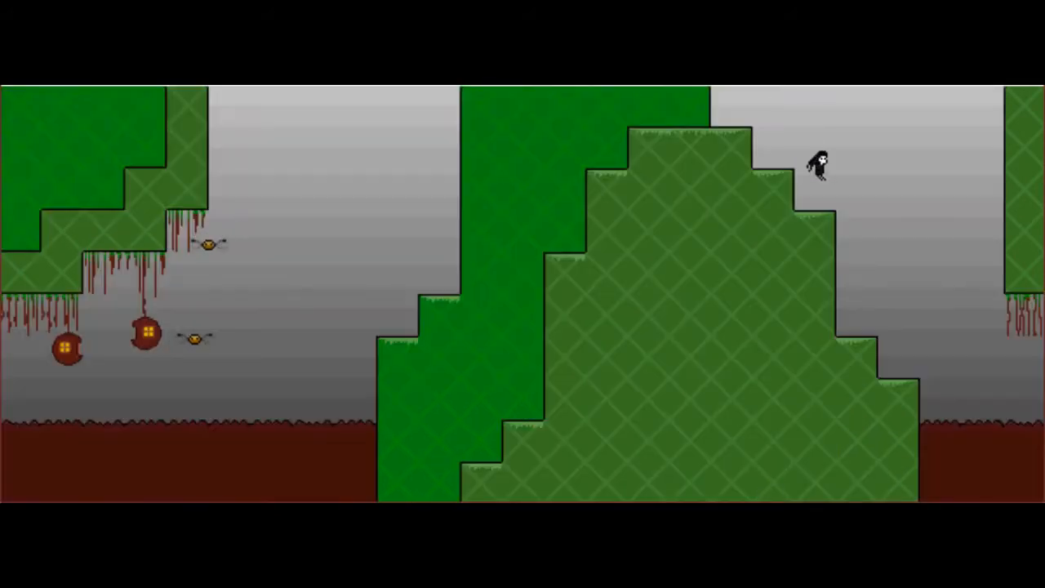
{"action": "key", "text": "Right"}
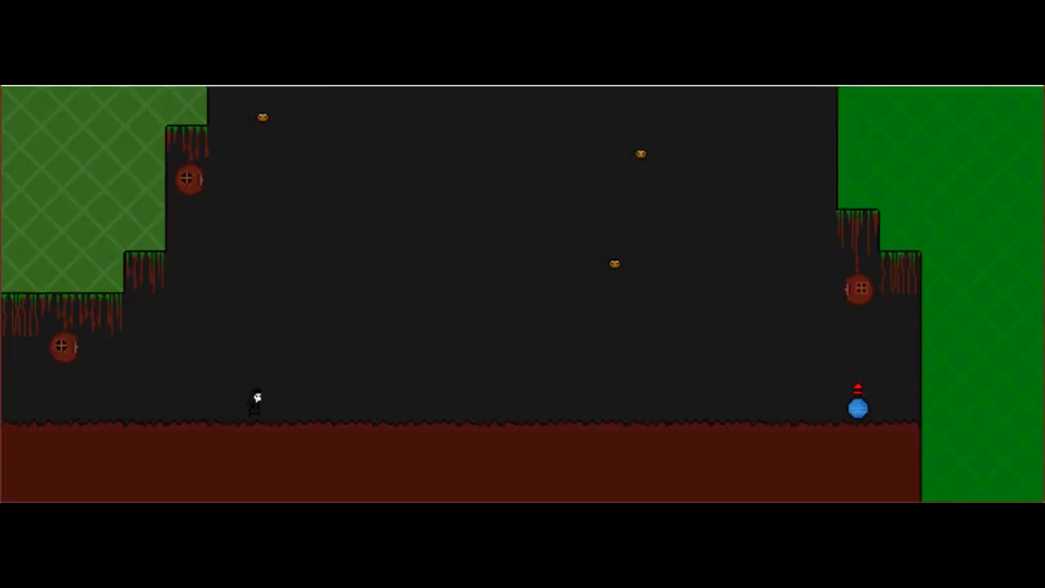
{"action": "key", "text": "Right"}
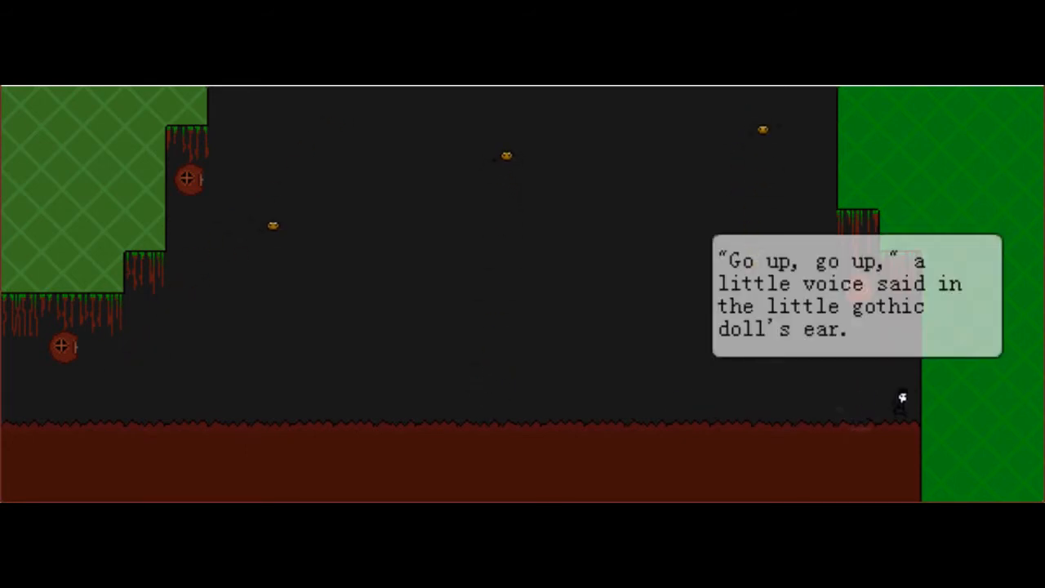
Close the voice's 'go up' message, climb the right cave wall and collect the key at the top left
{"action": "key", "text": "Return"}
{"action": "key", "text": "Up"}
{"action": "key", "text": "Up"}
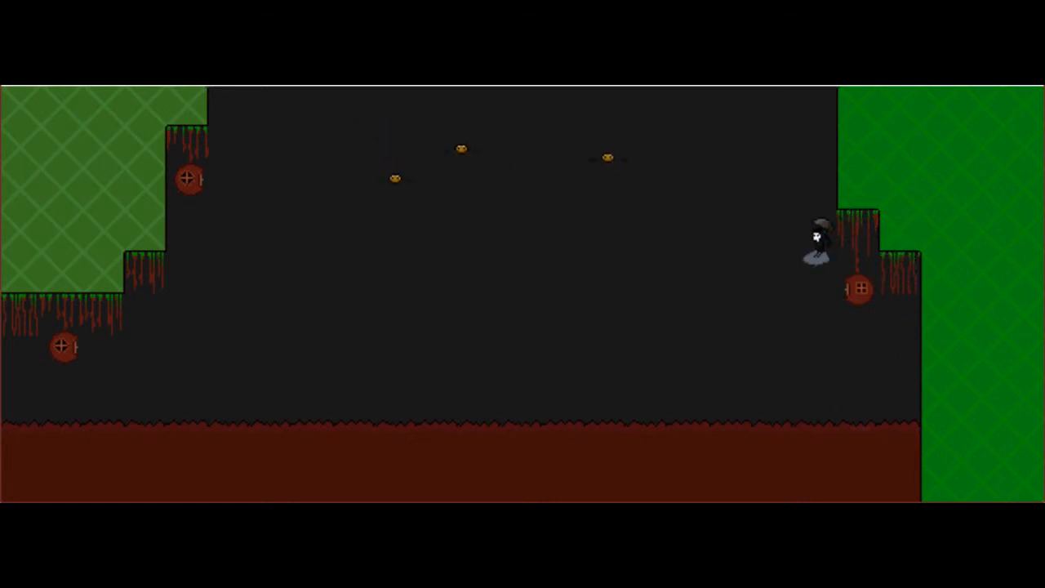
{"action": "key", "text": "Up"}
{"action": "key", "text": "Up"}
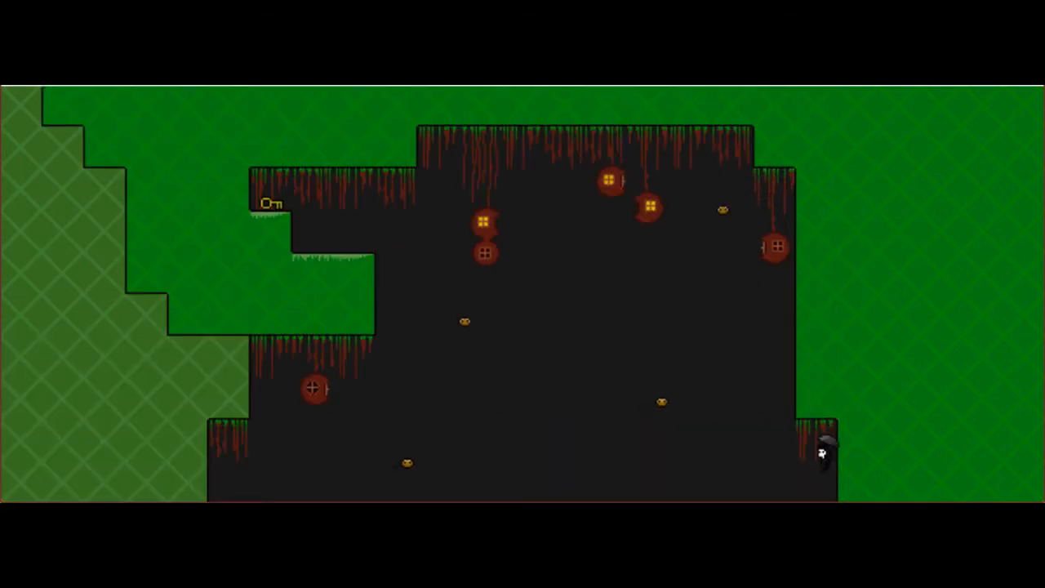
{"action": "key", "text": "Left"}
{"action": "key", "text": "Up"}
{"action": "key", "text": "Up"}
{"action": "key", "text": "Up"}
{"action": "key", "text": "Left"}
{"action": "key", "text": "Left"}
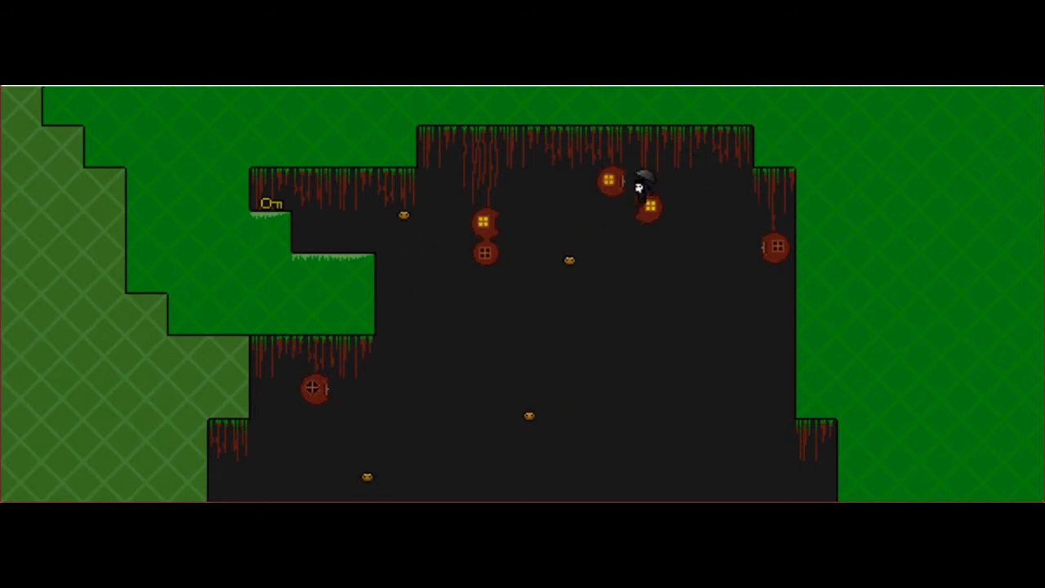
{"action": "key", "text": "Left"}
{"action": "key", "text": "Left"}
{"action": "key", "text": "Left"}
{"action": "key", "text": "Left"}
{"action": "key", "text": "Left"}
{"action": "key", "text": "Left"}
{"action": "key", "text": "Left"}
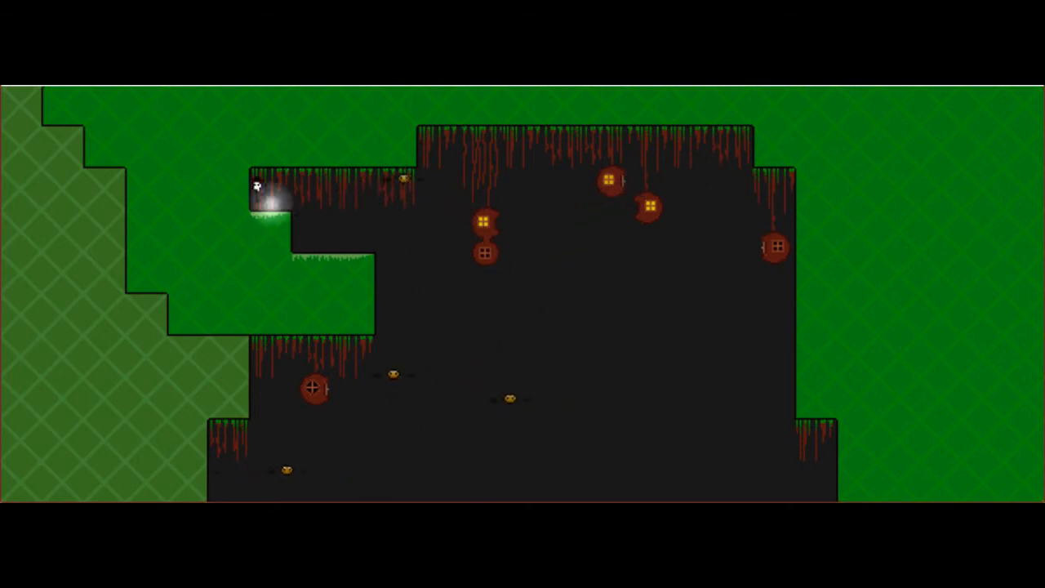
Drop back to the room below and climb up through the grey room toward its top
{"action": "key", "text": "Right"}
{"action": "key", "text": "Down"}
{"action": "key", "text": "Down"}
{"action": "key", "text": "Down"}
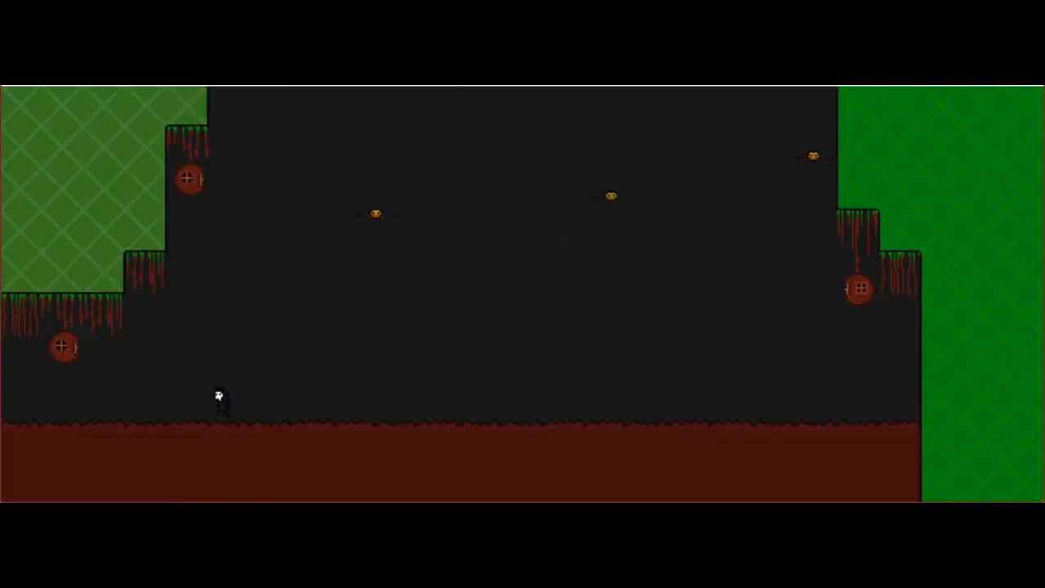
{"action": "key", "text": "Left"}
{"action": "key", "text": "Up"}
{"action": "key", "text": "Up"}
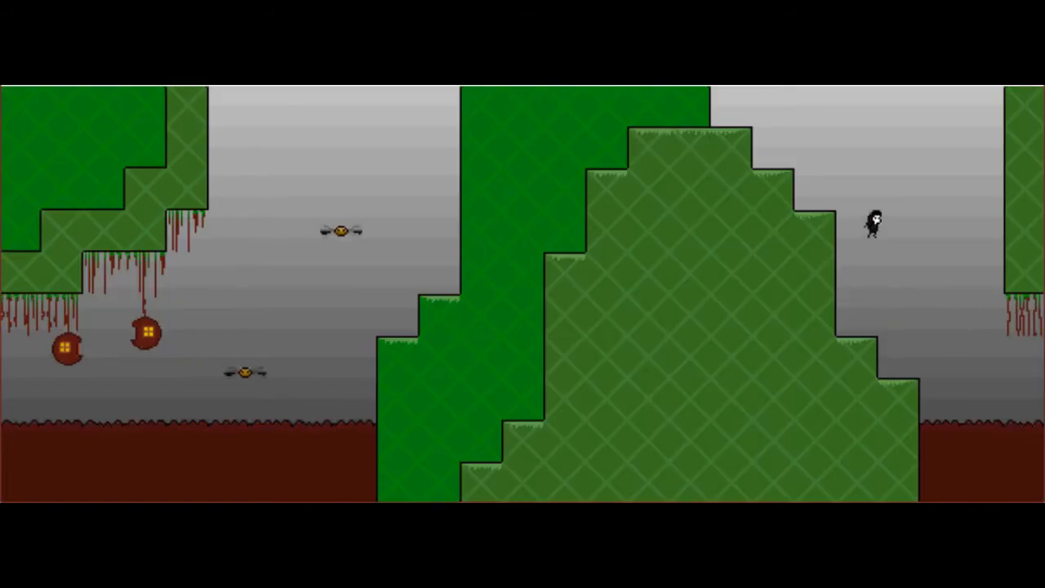
Leave the grey rooms and explore the outdoor area with houses beneath the bridge
{"action": "key", "text": "Right"}
{"action": "key", "text": "Up"}
{"action": "key", "text": "Right"}
{"action": "key", "text": "Left"}
{"action": "key", "text": "Right"}
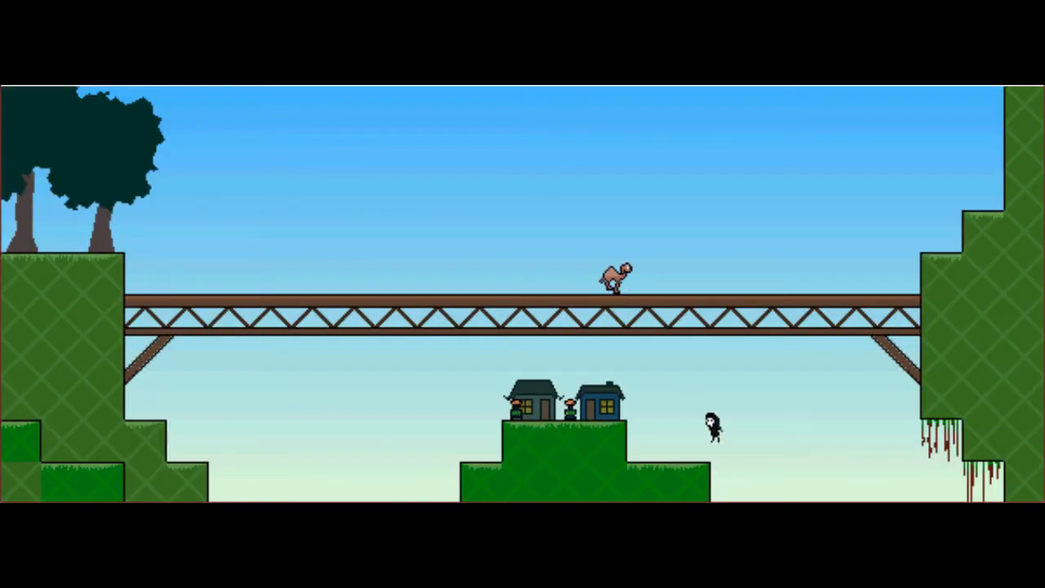
{"action": "key", "text": "Left"}
{"action": "key", "text": "Down"}
Loop back through the grey cave, climb the green wall and walk right along the bridge
{"action": "key", "text": "Down"}
{"action": "key", "text": "Left"}
{"action": "key", "text": "Down"}
{"action": "key", "text": "Left"}
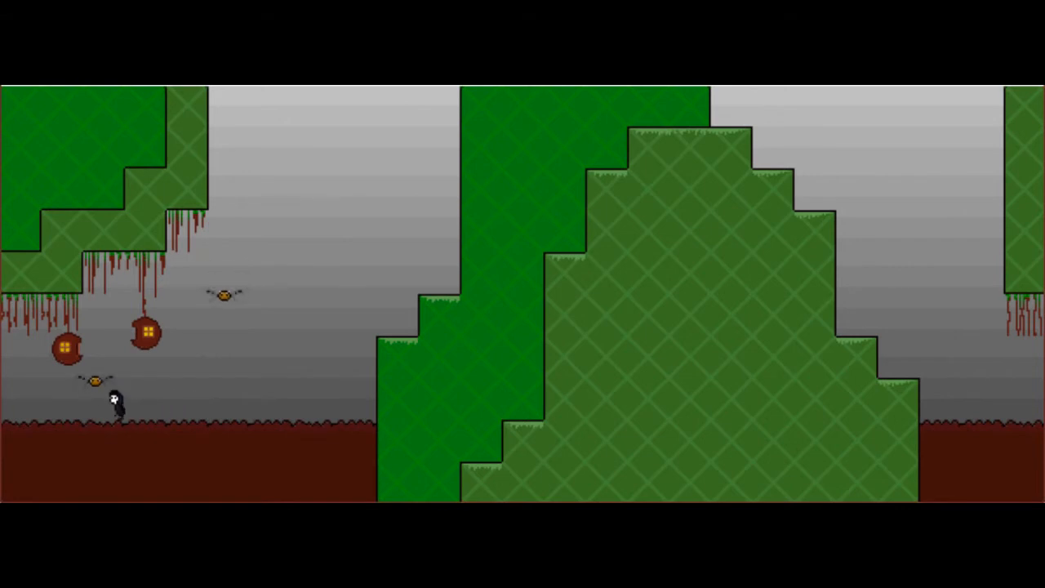
{"action": "key", "text": "Left"}
{"action": "key", "text": "Left"}
{"action": "key", "text": "Left"}
{"action": "key", "text": "Up"}
{"action": "key", "text": "Up"}
{"action": "key", "text": "Right"}
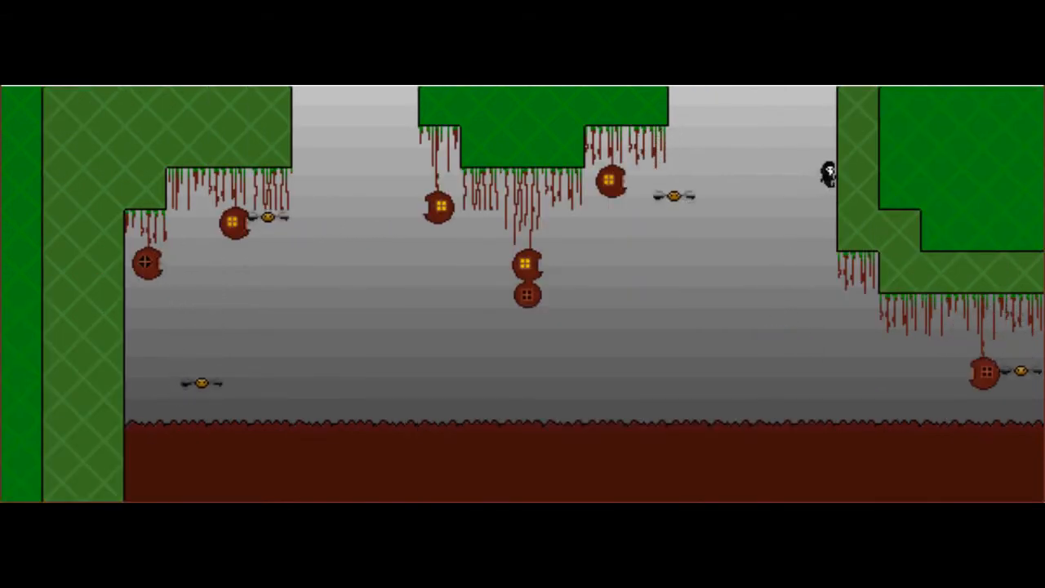
{"action": "key", "text": "Up"}
{"action": "key", "text": "Up"}
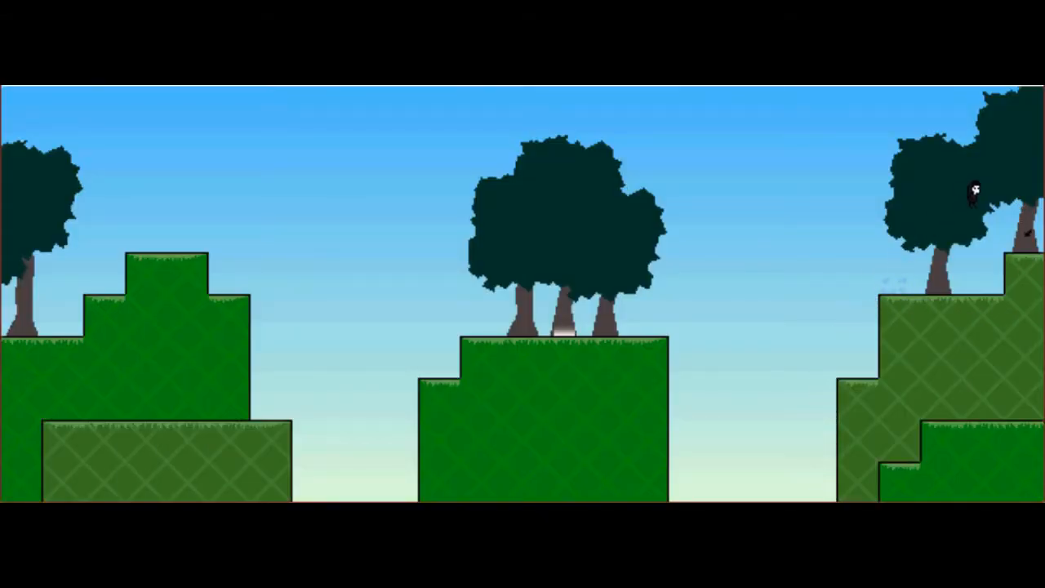
{"action": "key", "text": "Right"}
{"action": "key", "text": "Right"}
{"action": "key", "text": "Right"}
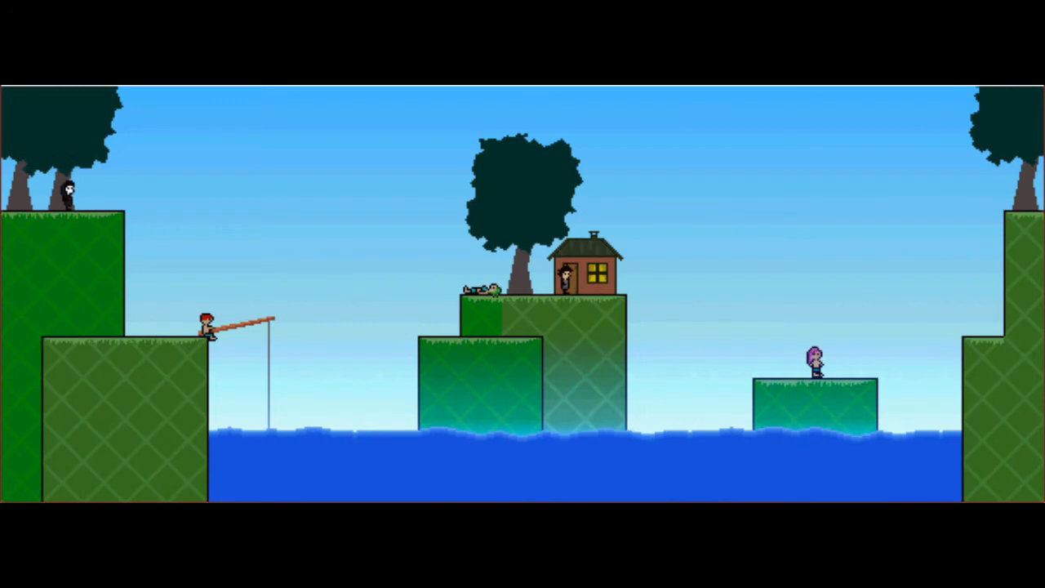
Leap from the lake room's cliff onto the tree platform and jump past the house to the hilltop
{"action": "key", "text": "Right"}
{"action": "key", "text": "Up"}
{"action": "key", "text": "Right"}
{"action": "key", "text": "Right"}
{"action": "key", "text": "Right"}
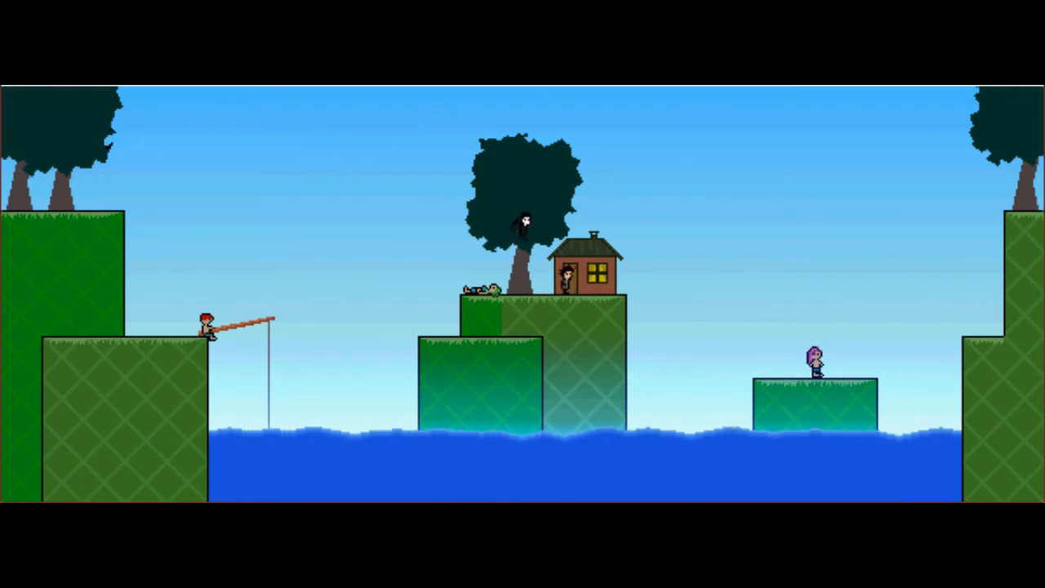
{"action": "key", "text": "Right"}
{"action": "key", "text": "Up"}
{"action": "key", "text": "Right"}
{"action": "key", "text": "Right"}
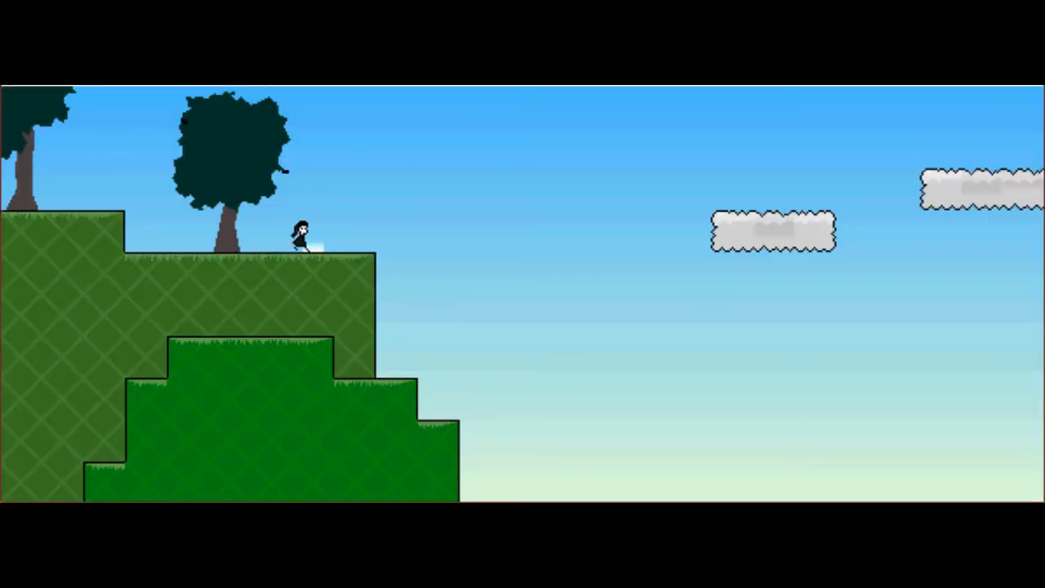
Run off the hill and double-jump onto the first cloud platforms in the sky
{"action": "key", "text": "Up"}
{"action": "key", "text": "Up"}
{"action": "key", "text": "Right"}
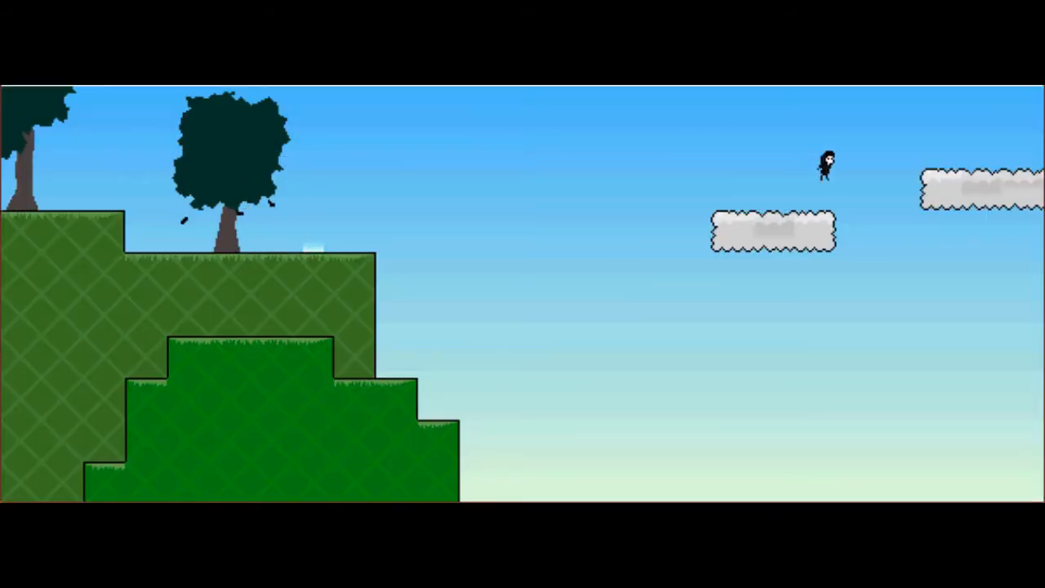
{"action": "key", "text": "Up"}
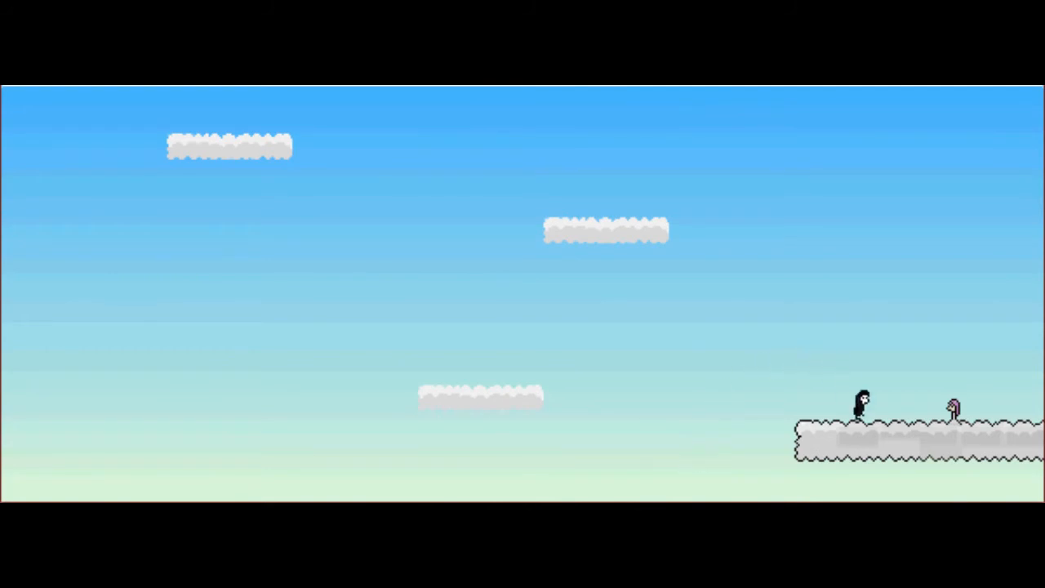
Hop across the shrine-topped clouds and continue right to the town's edge
{"action": "key", "text": "Right"}
{"action": "key", "text": "Up"}
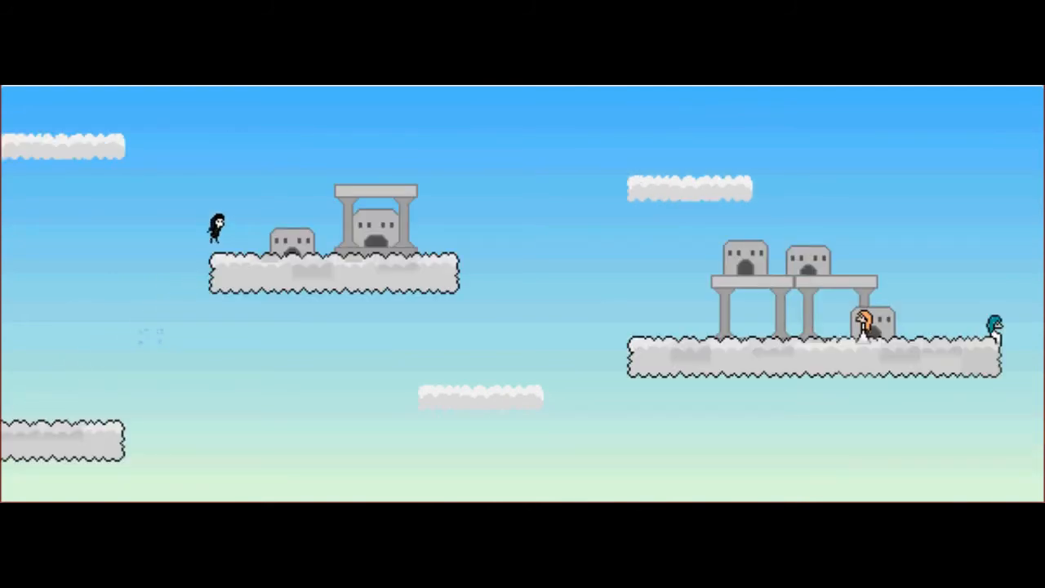
{"action": "key", "text": "Right"}
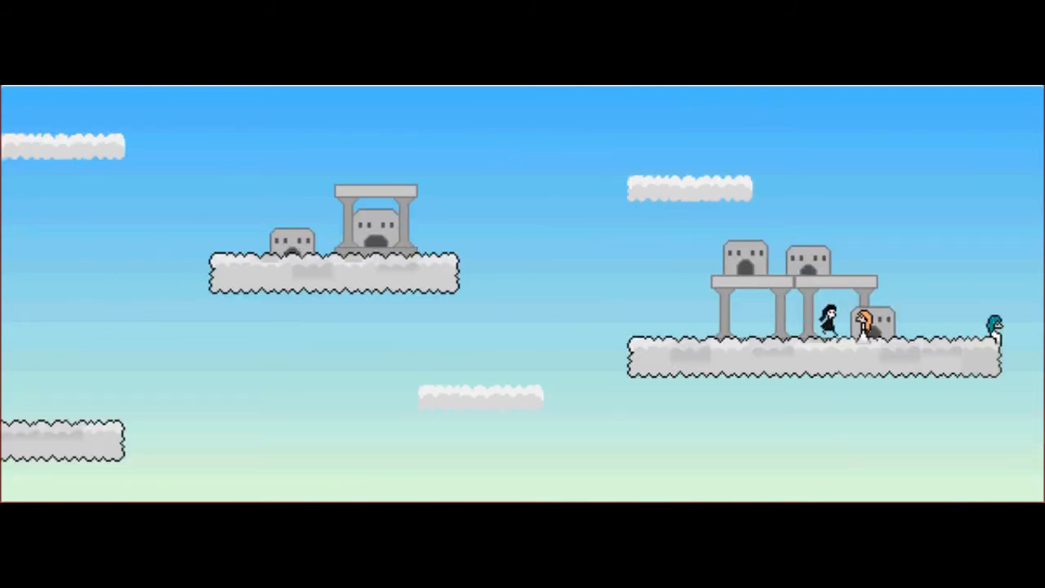
{"action": "key", "text": "Right"}
{"action": "key", "text": "Right"}
{"action": "key", "text": "Right"}
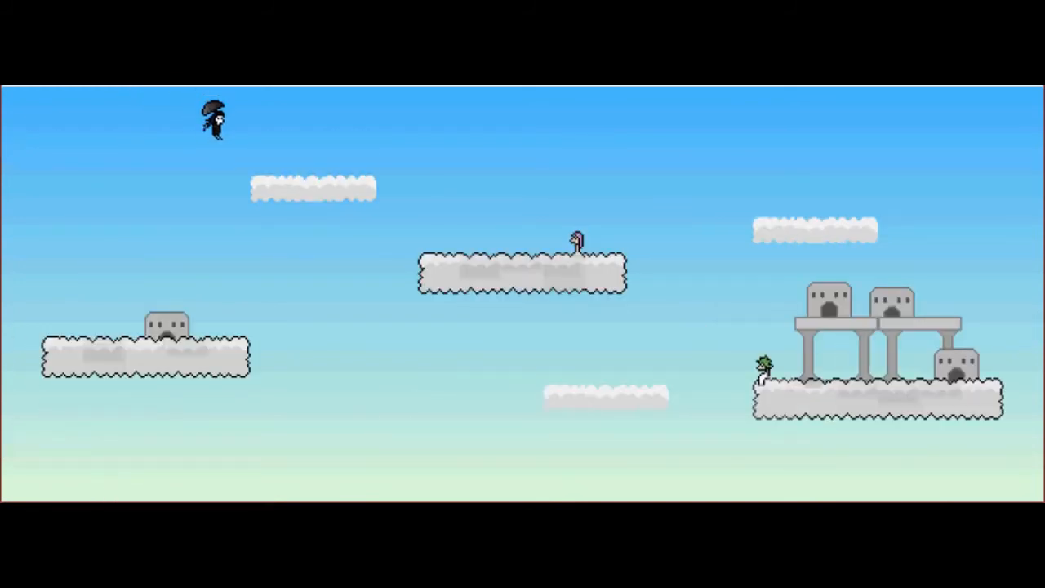
{"action": "key", "text": "Up"}
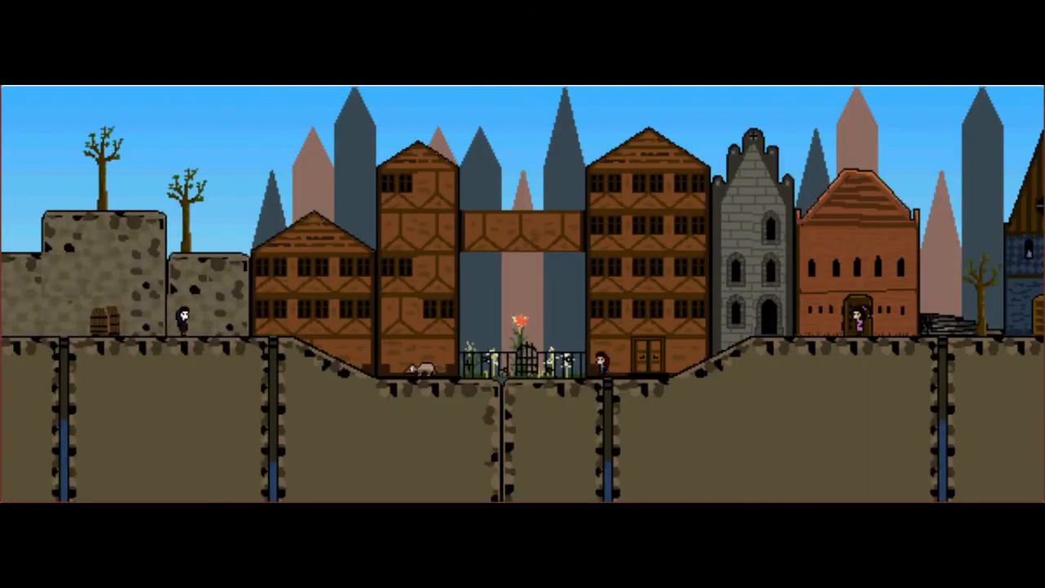
Walk up the stone steps into town and hear out the first townsperson's remark
{"action": "key", "text": "Right"}
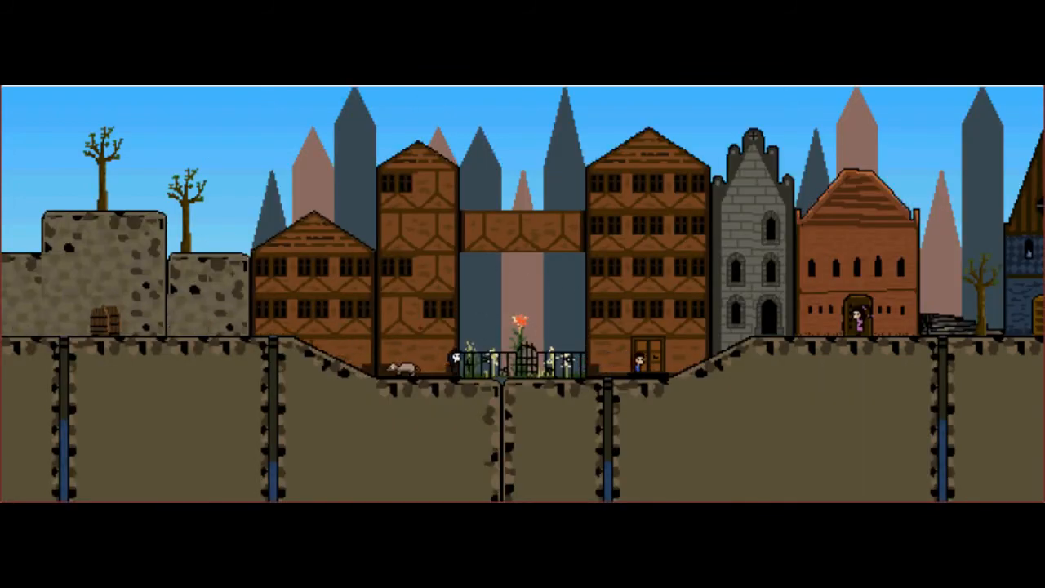
{"action": "key", "text": "Right"}
{"action": "key", "text": "Right"}
{"action": "key", "text": "Return"}
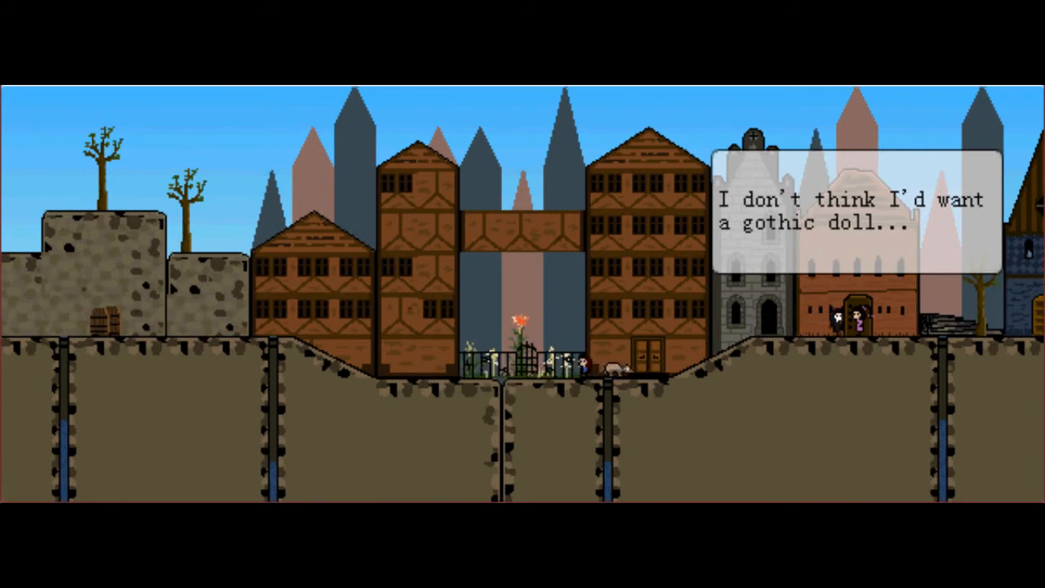
{"action": "key", "text": "Return"}
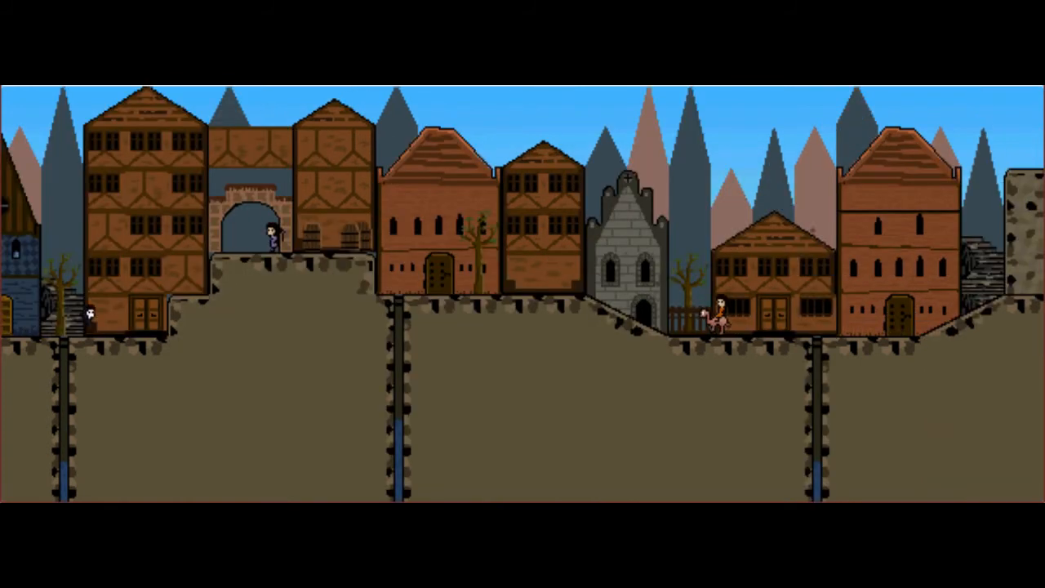
Talk to the archway figure, dismiss the 'You're lost' remark and walk on through the town centre
{"action": "key", "text": "Return"}
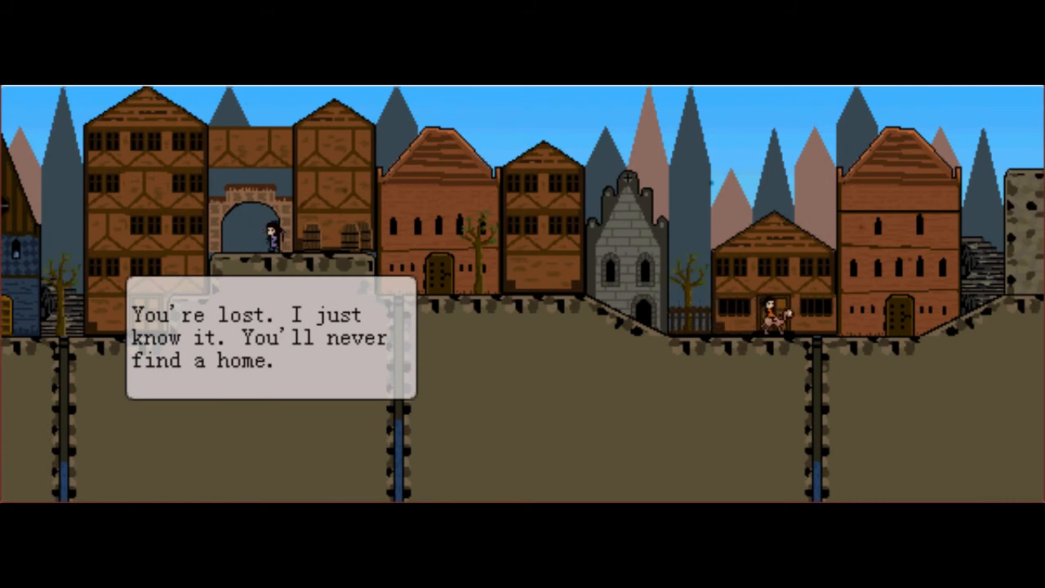
{"action": "key", "text": "Return"}
{"action": "key", "text": "Right"}
{"action": "key", "text": "Right"}
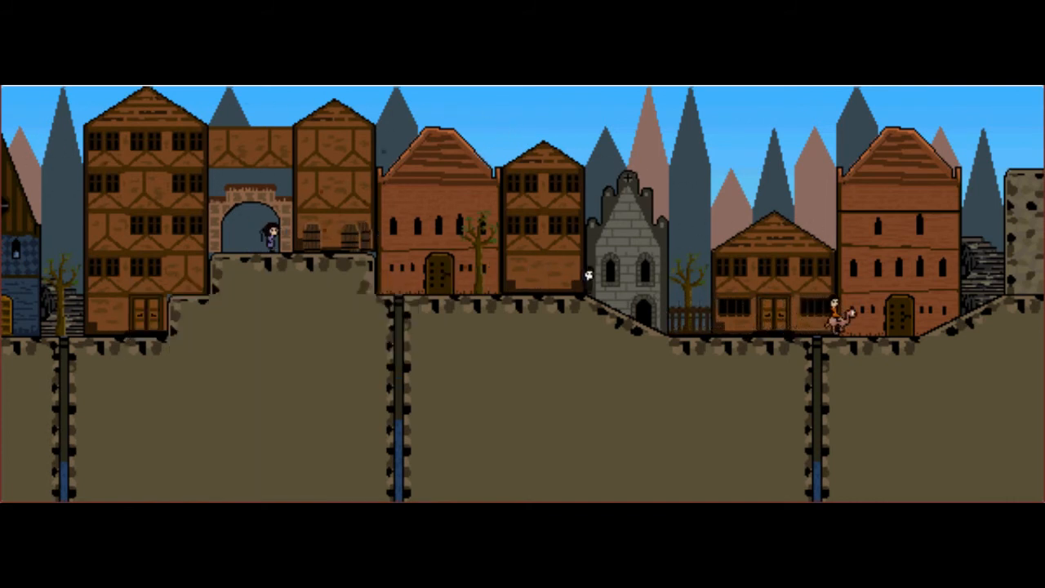
Cross the remaining town ledges and dismiss the dollmaker remark near the town's edge
{"action": "key", "text": "Right"}
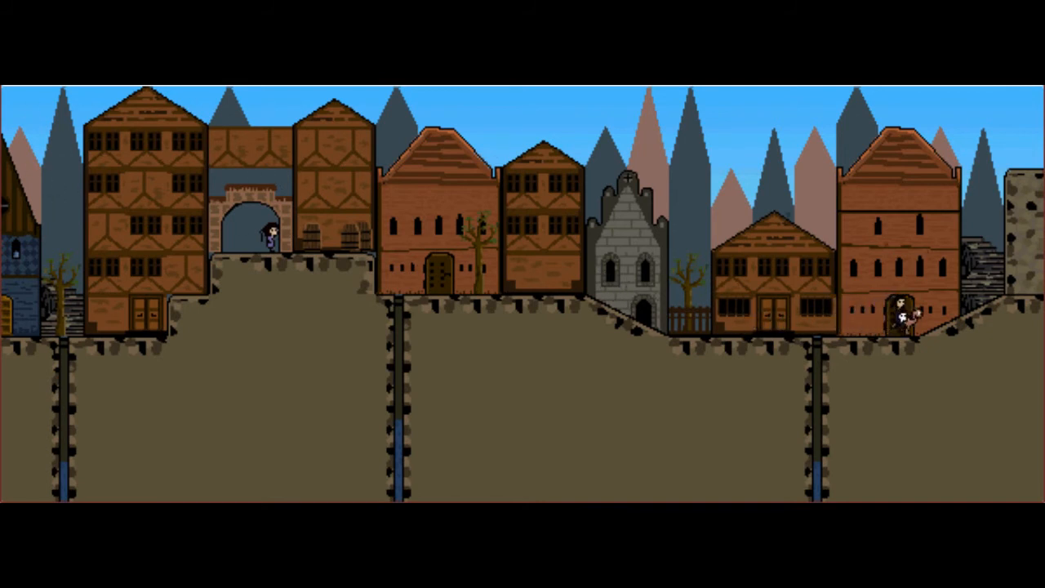
{"action": "key", "text": "Right"}
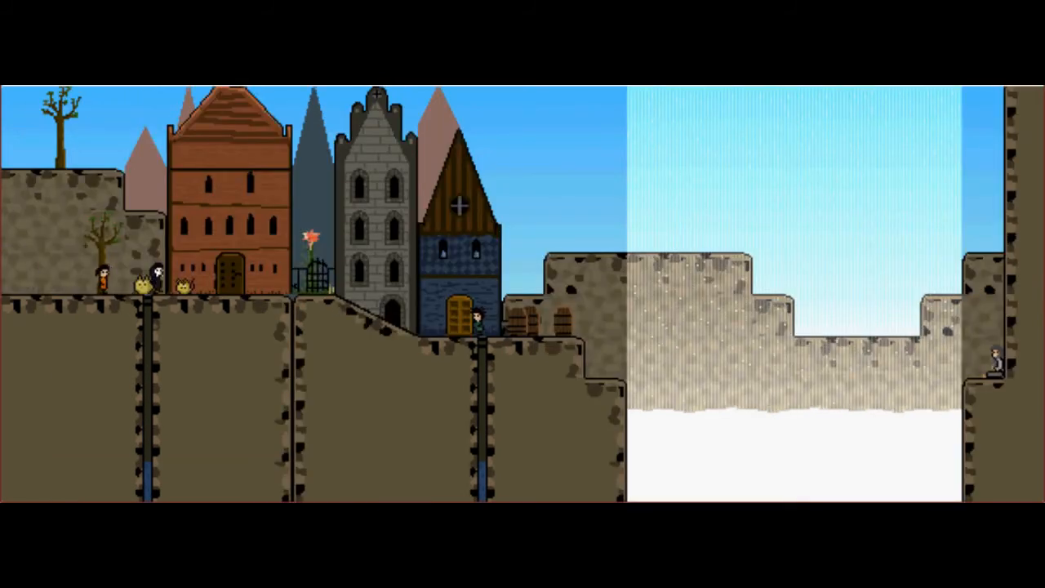
{"action": "key", "text": "Right"}
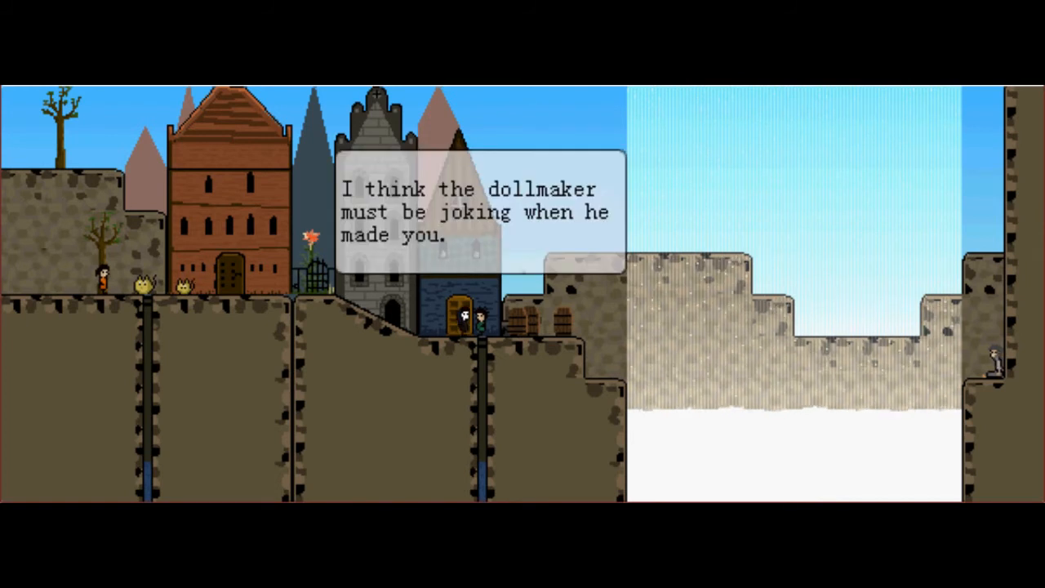
{"action": "key", "text": "Return"}
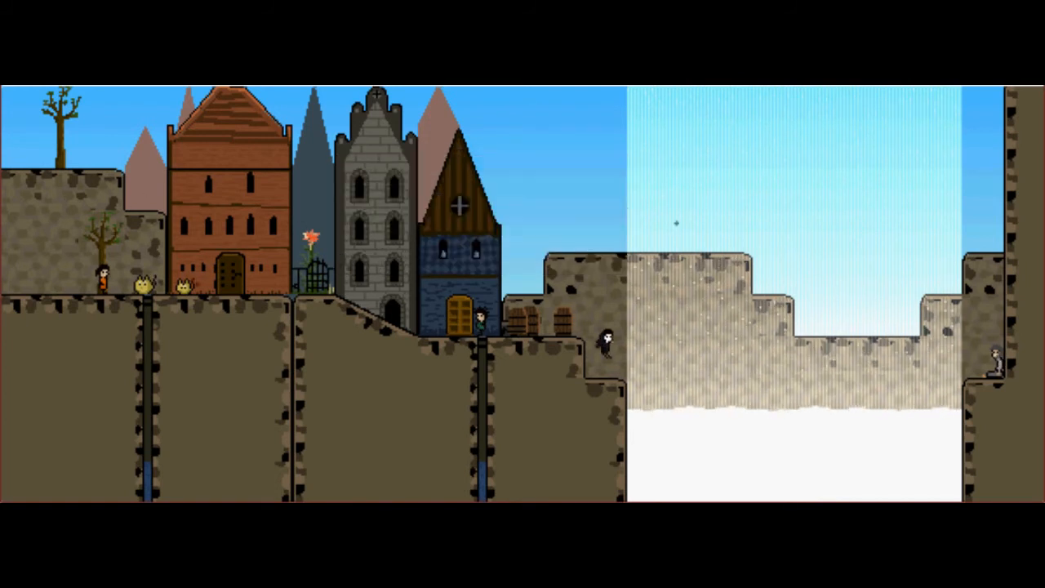